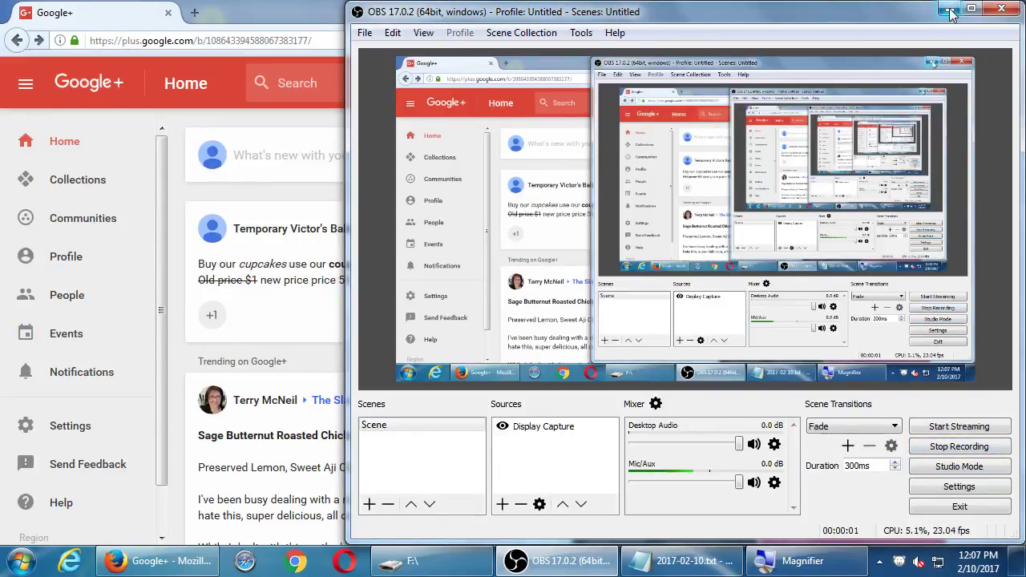
- Bring Google+ forward and open the Google Plus Connect collection from Featured Collections
left_click(948, 11)
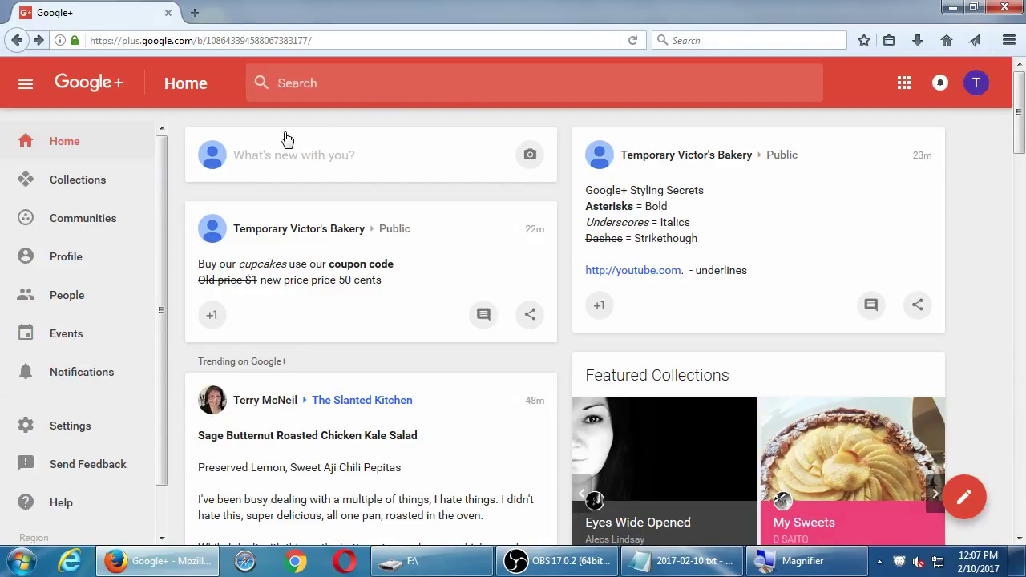
left_click(96, 196)
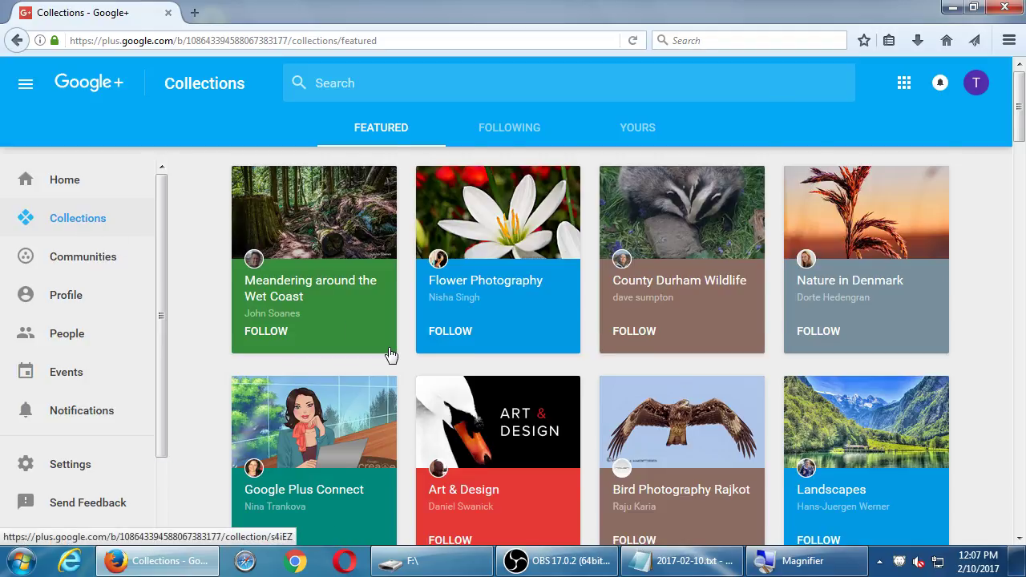
scroll(390, 355, "down", 2)
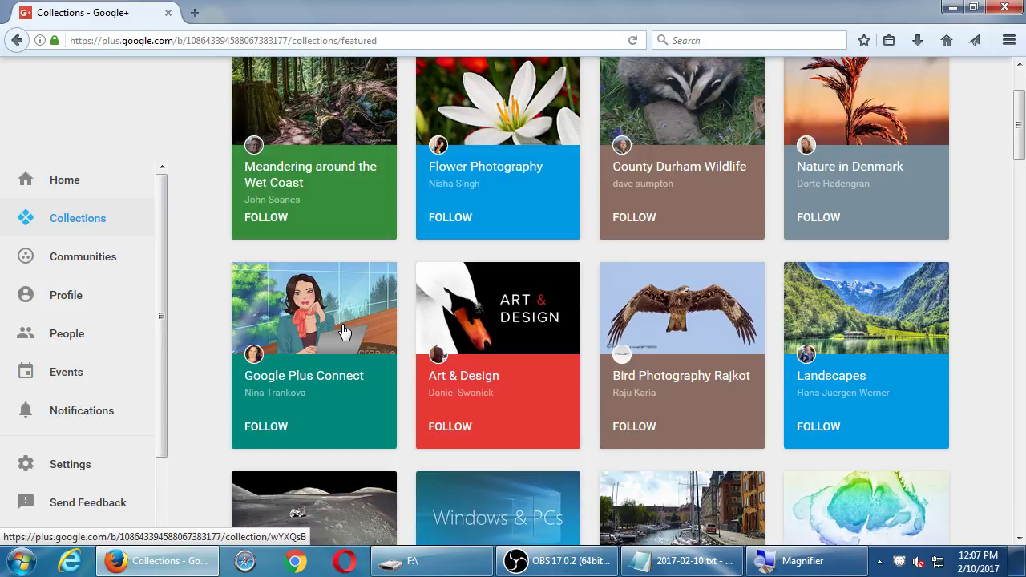
left_click(319, 291)
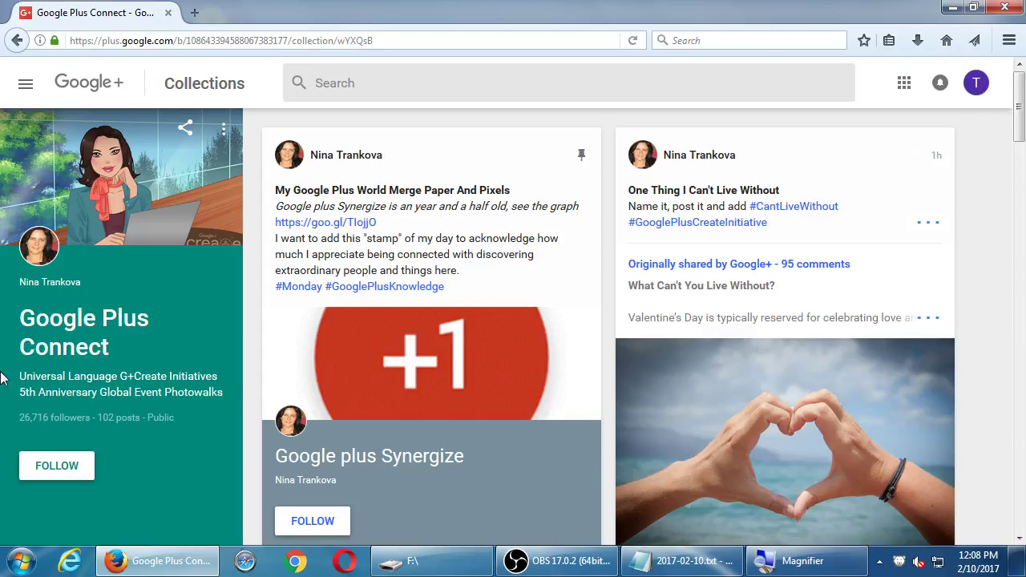
- Scroll through the Google Plus Connect posts and go to the collection owner's profile
scroll(174, 365, "down", 10)
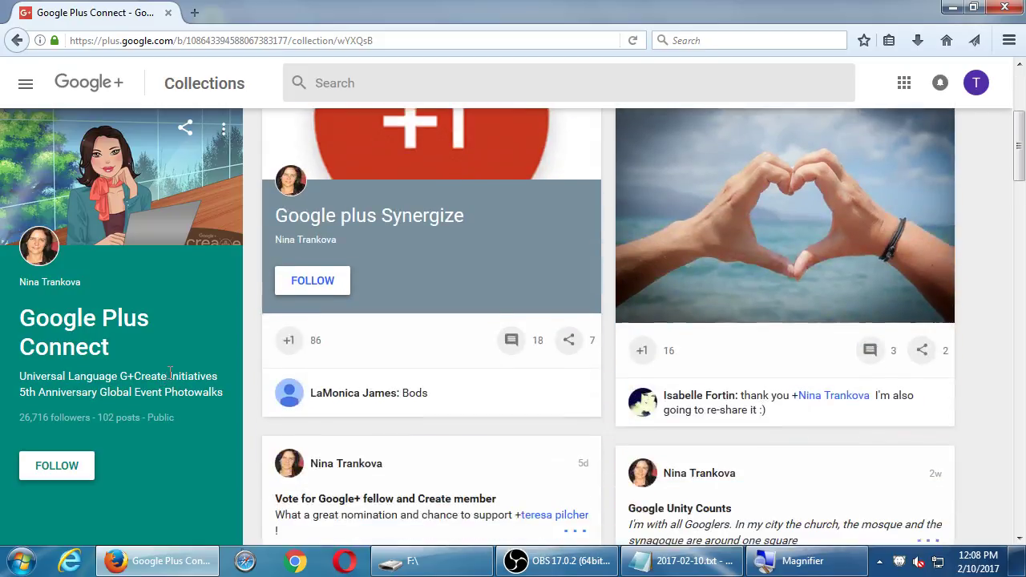
scroll(174, 365, "down", 5)
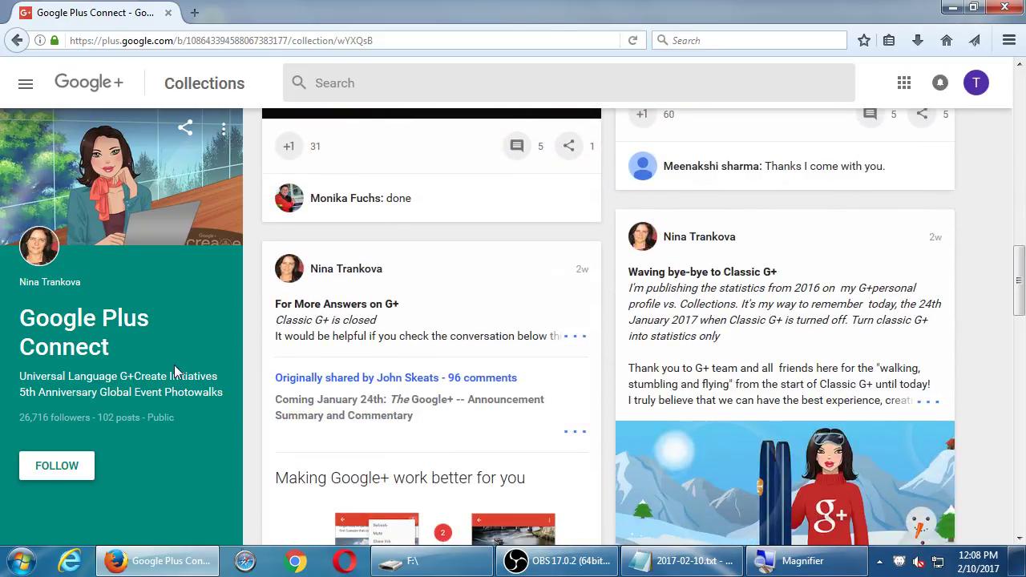
left_click(41, 254)
- Open the owner's Business Guide collection and scroll through its posts
scroll(446, 320, "down", 3)
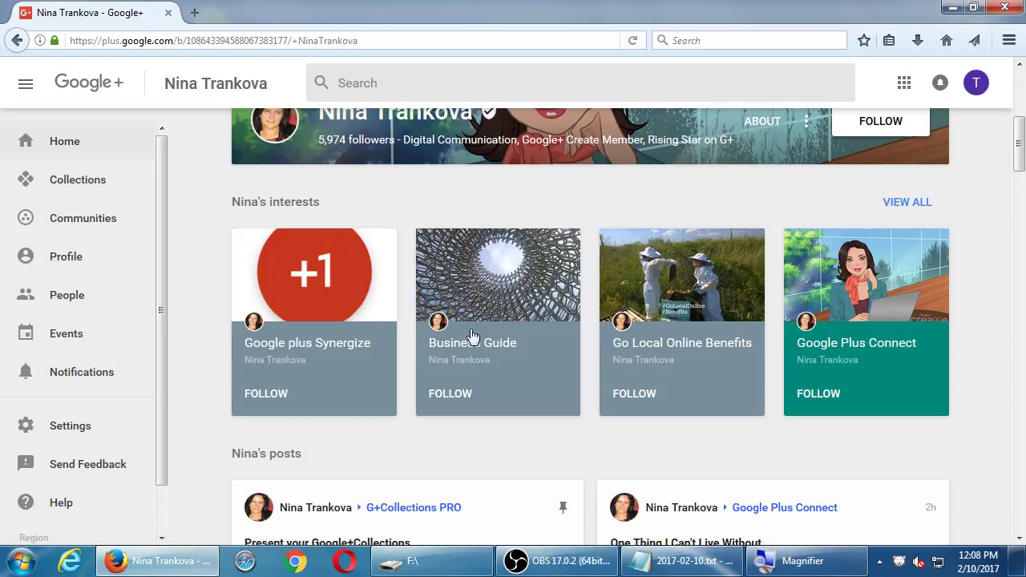
left_click(490, 291)
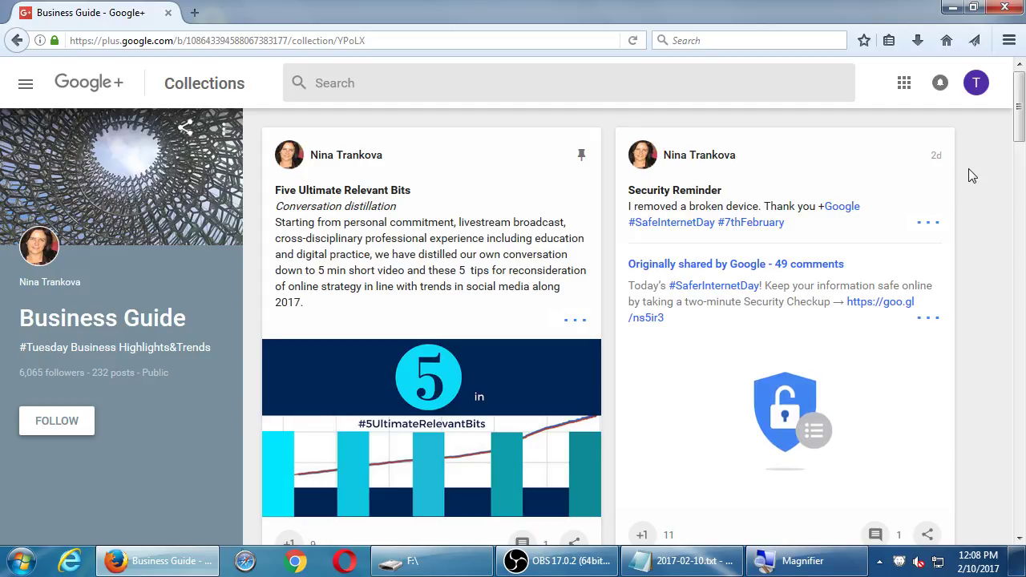
scroll(978, 193, "down", 8)
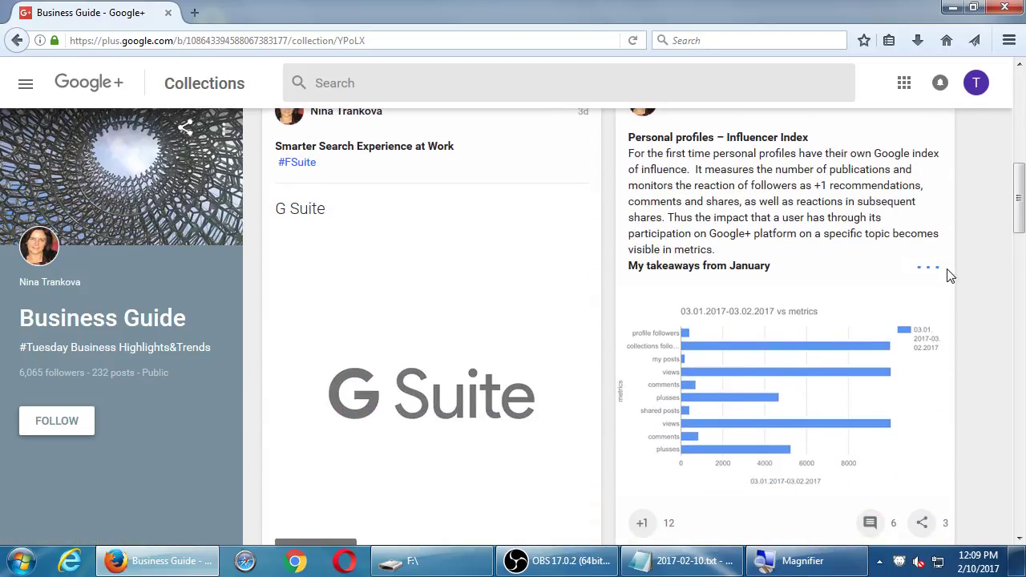
scroll(948, 274, "up", 2)
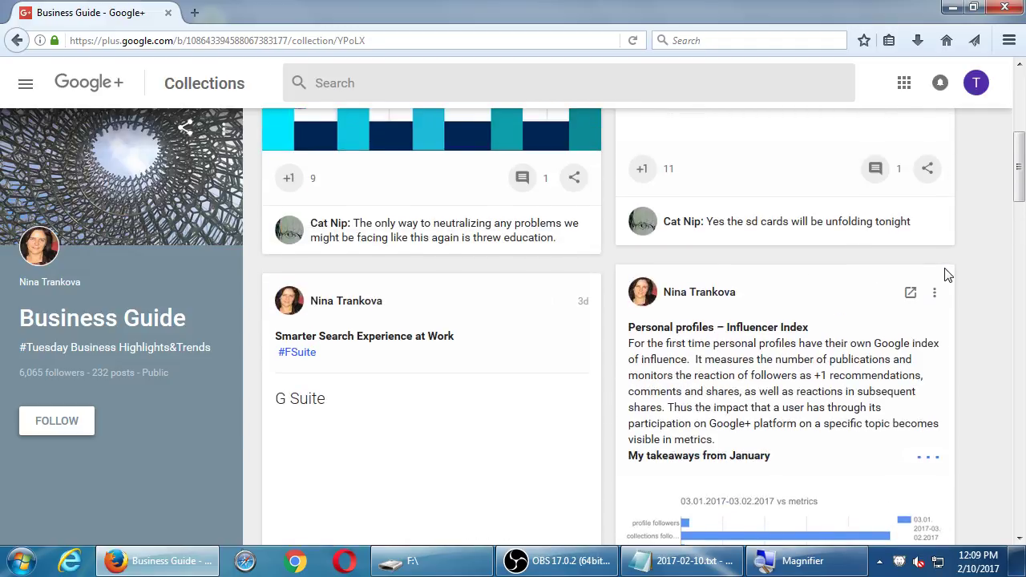
mouse_move(956, 278)
- Check the YOURS collections tab, then return to the FEATURED collections grid
left_click(26, 85)
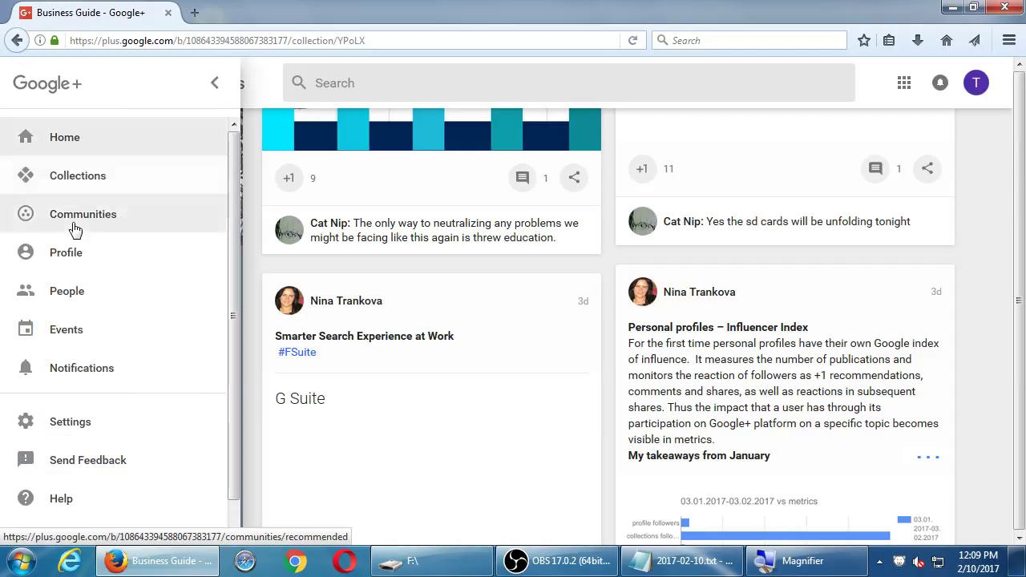
left_click(80, 178)
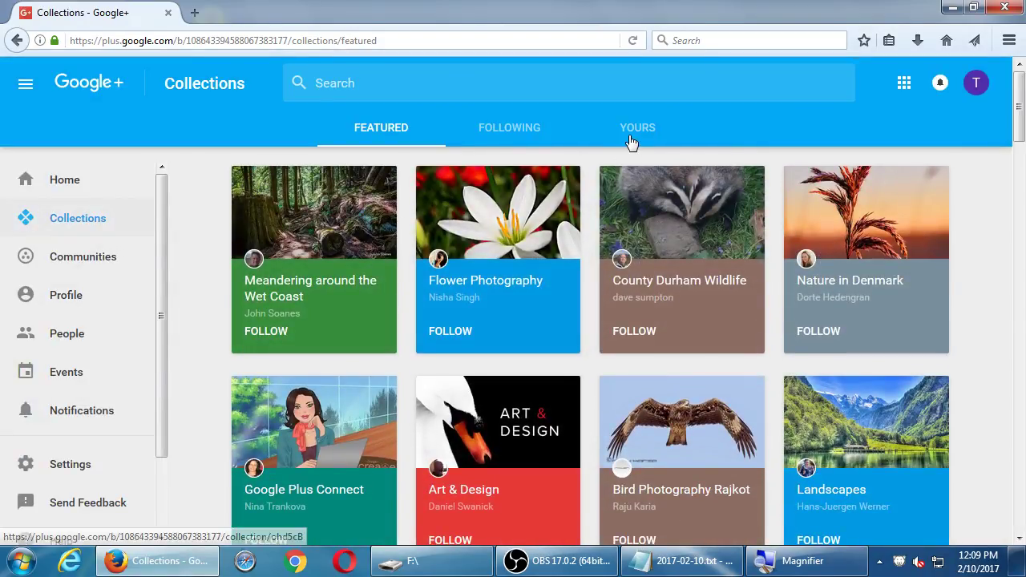
left_click(630, 137)
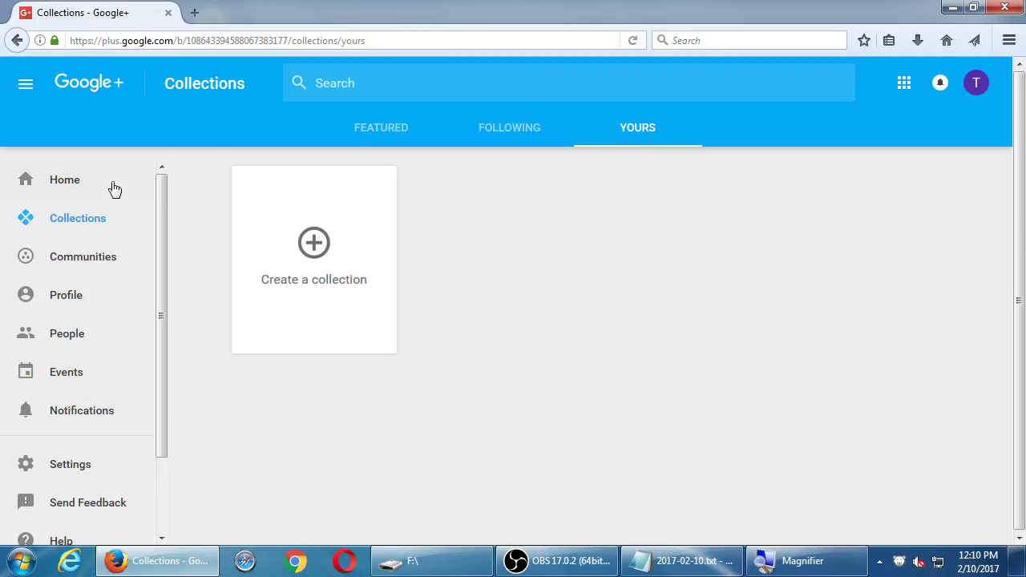
left_click(360, 138)
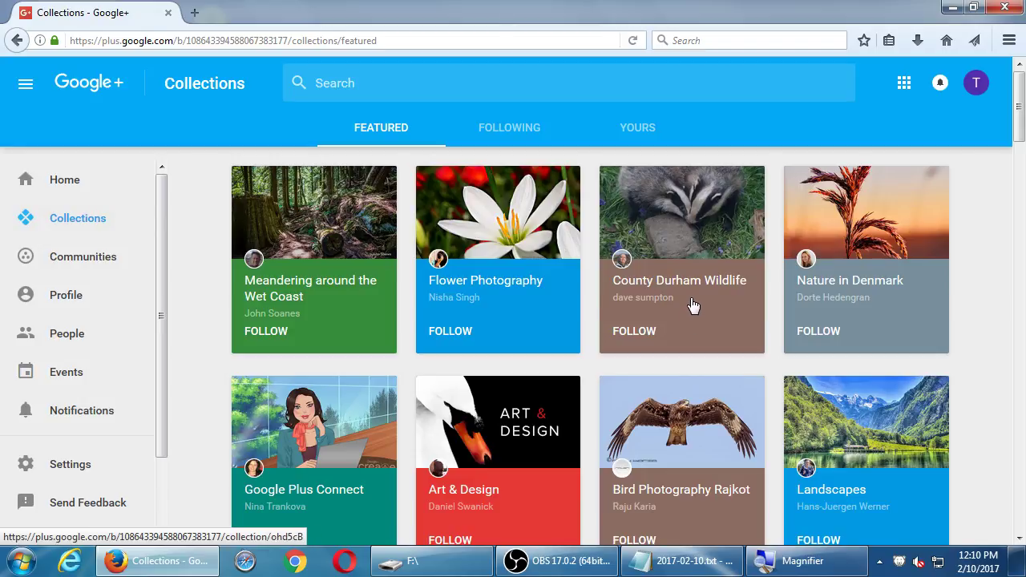
- Scroll the featured collections, then go to the Communities page
scroll(687, 316, "down", 3)
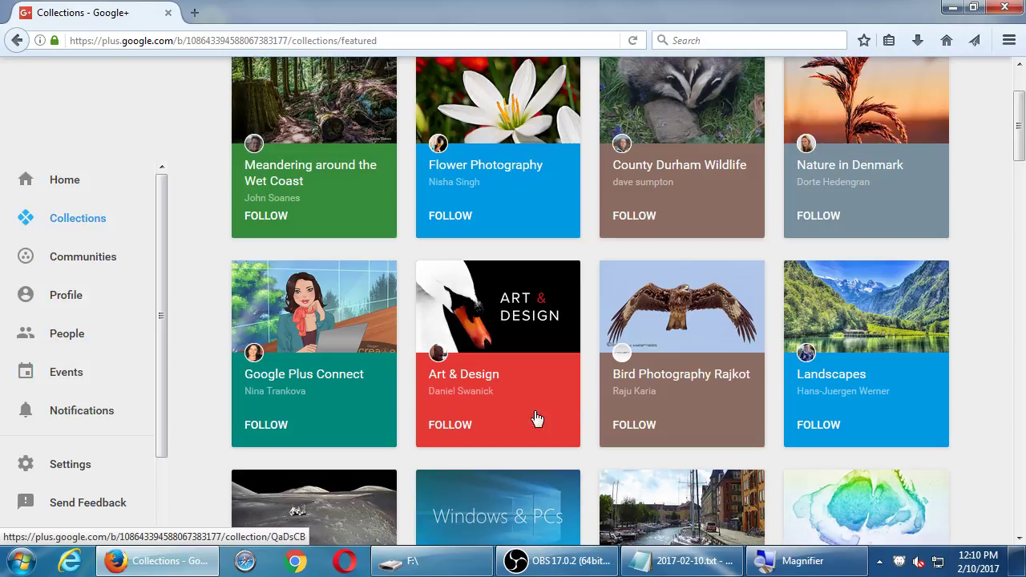
left_click(90, 270)
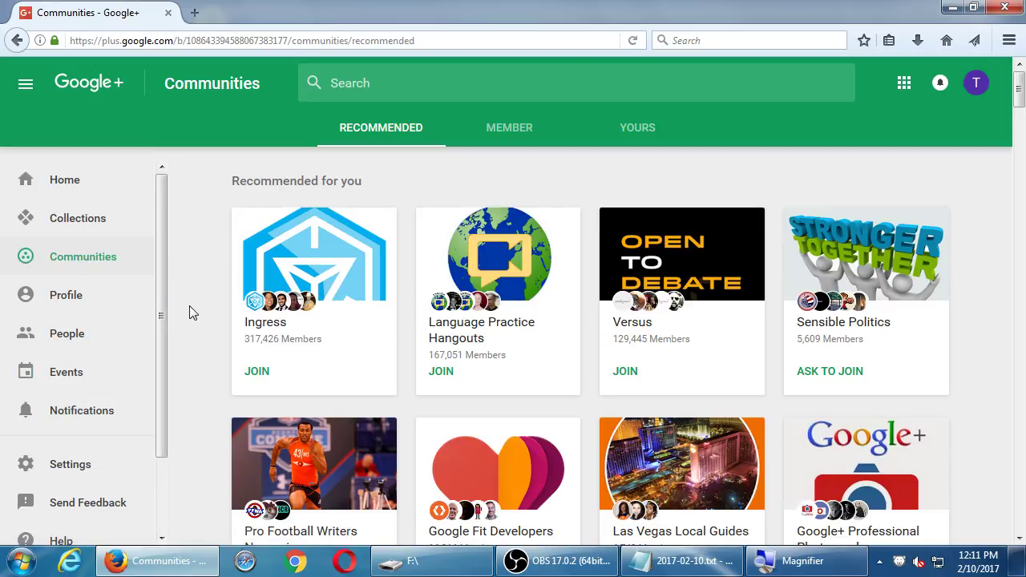
- Scroll the recommended communities and open Food Bloggers
scroll(309, 320, "down", 3)
scroll(314, 318, "down", 3)
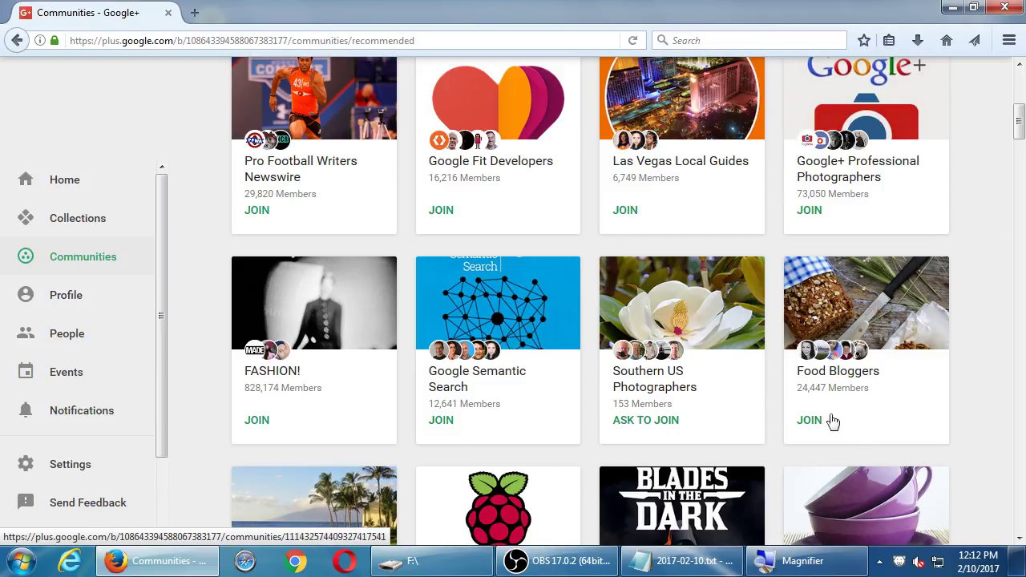
left_click(864, 316)
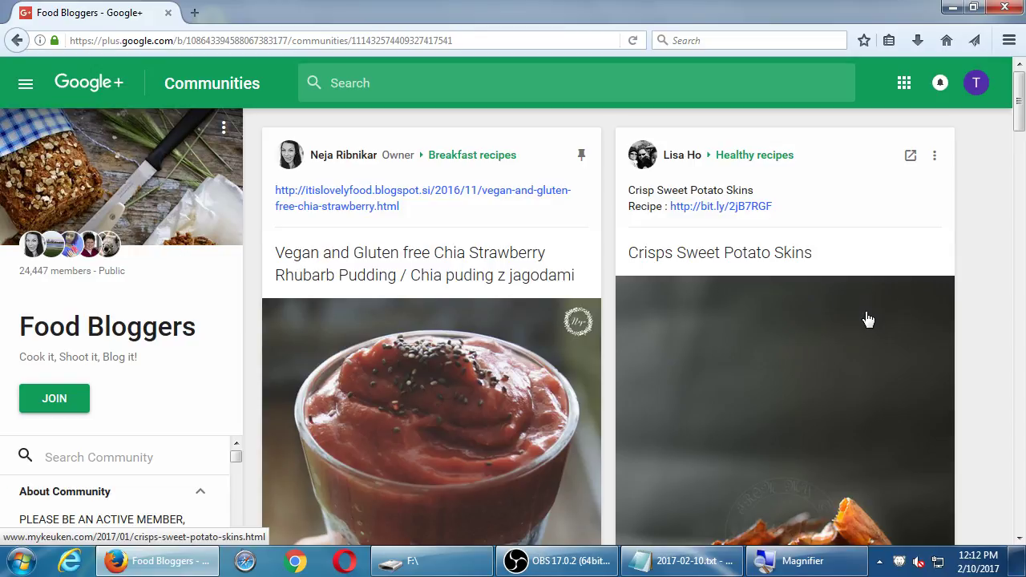
- Browse the Food Bloggers feed, join the community and start a new post
scroll(867, 319, "down", 6)
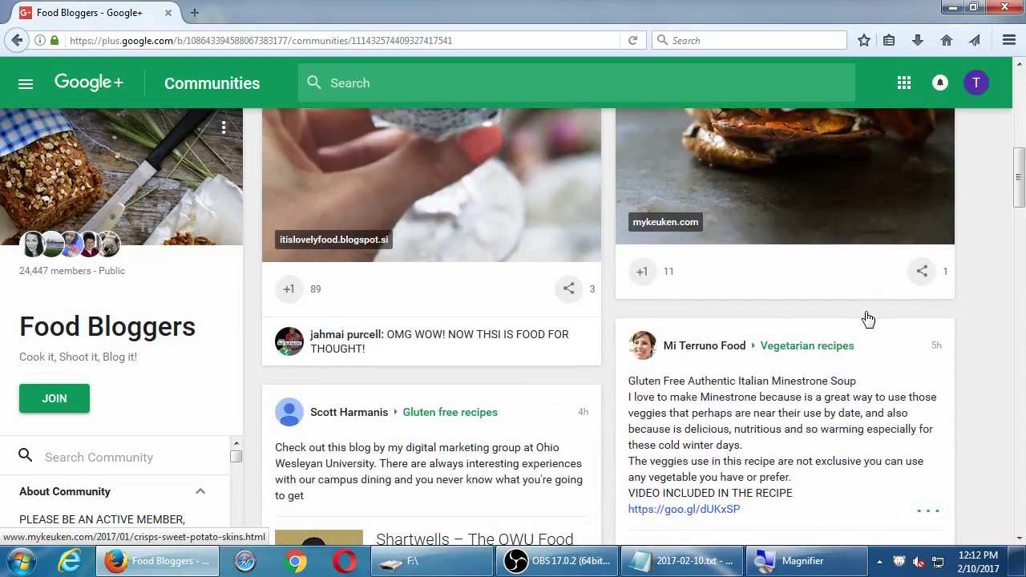
scroll(867, 319, "down", 3)
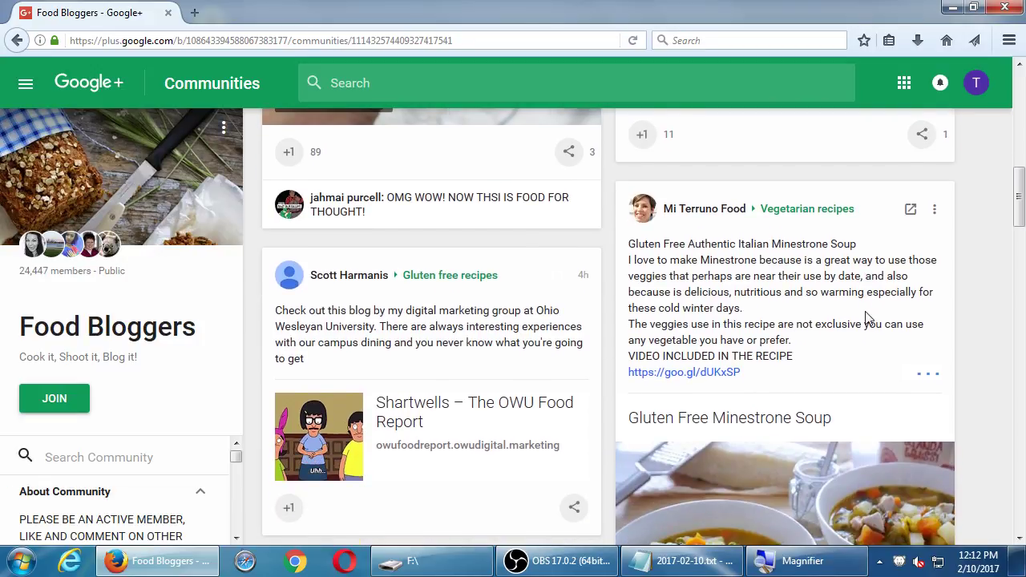
scroll(868, 319, "down", 2)
scroll(867, 319, "down", 3)
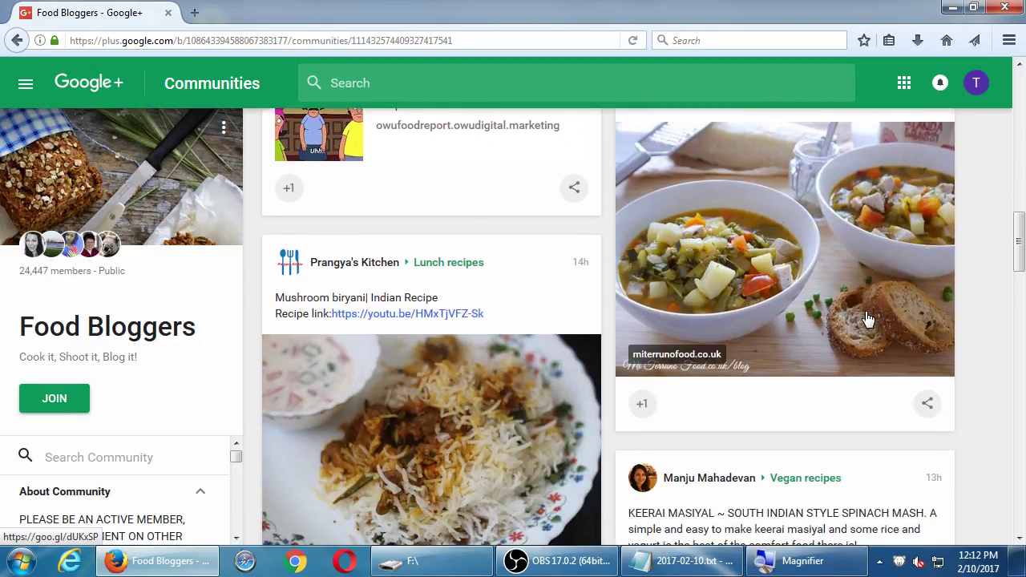
scroll(868, 319, "down", 2)
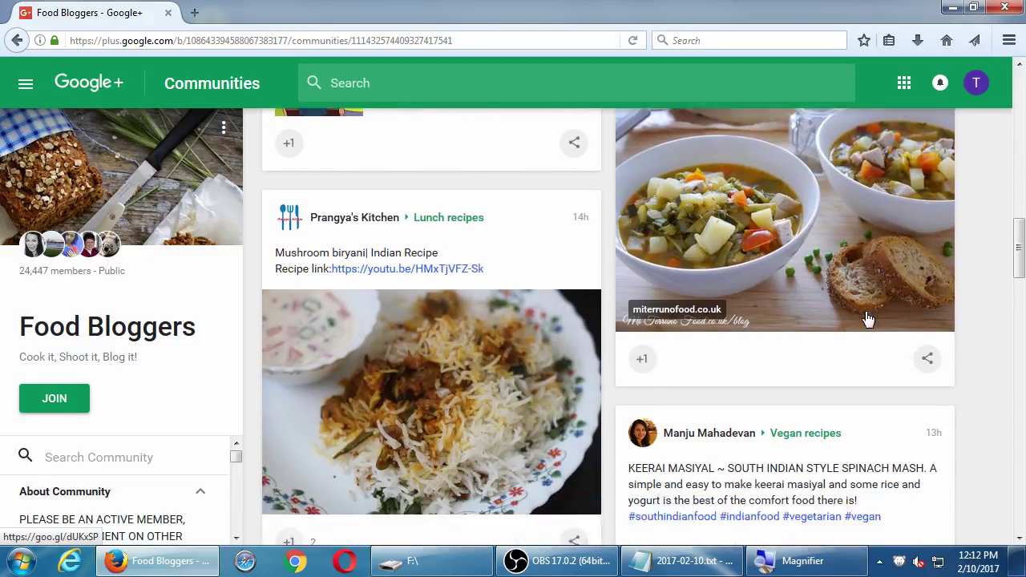
scroll(867, 318, "down", 1)
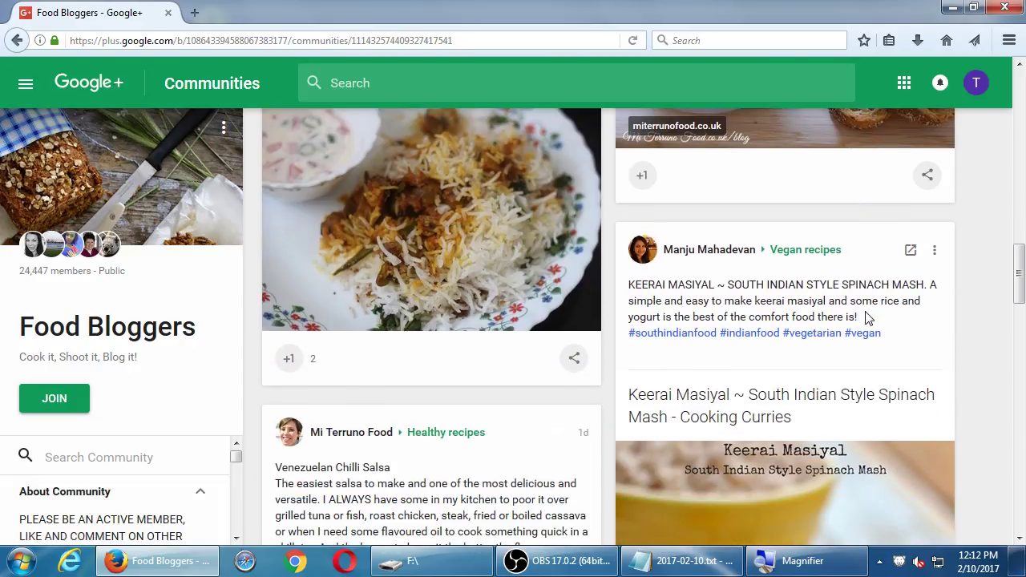
scroll(864, 313, "down", 3)
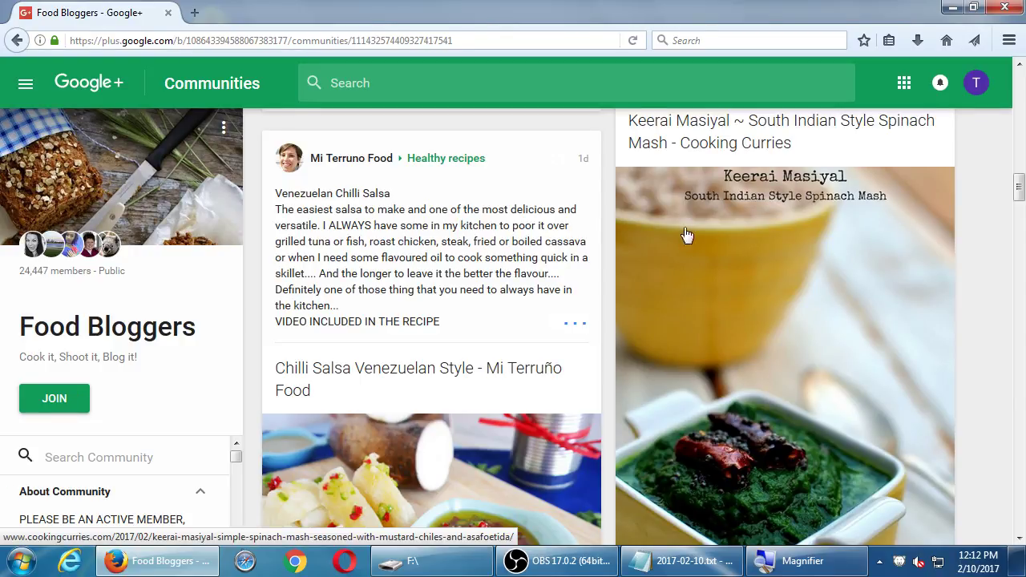
left_click(58, 398)
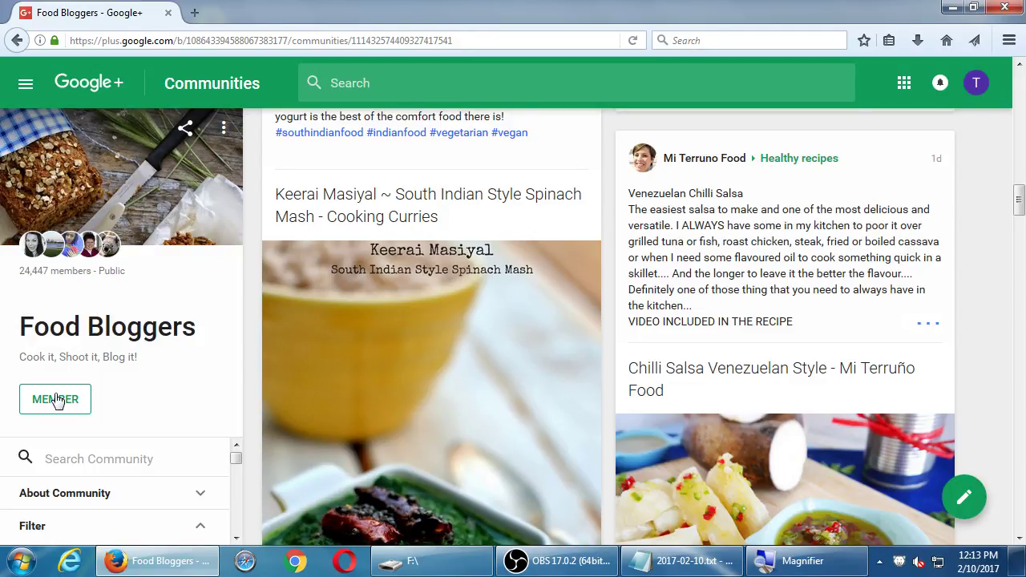
left_click(965, 498)
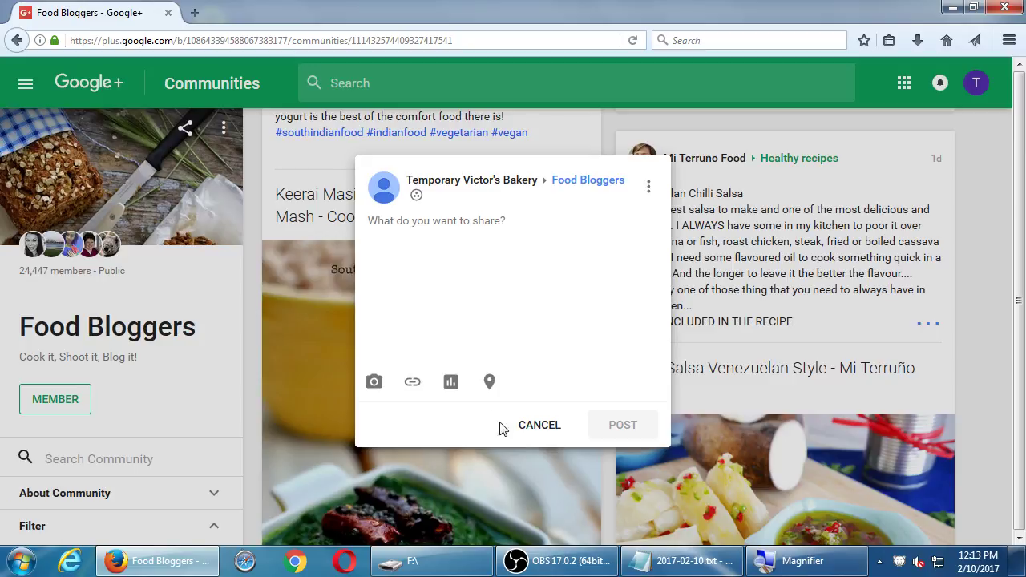
- Discard the empty post, then type a gibberish test post and discard it too
left_click(532, 430)
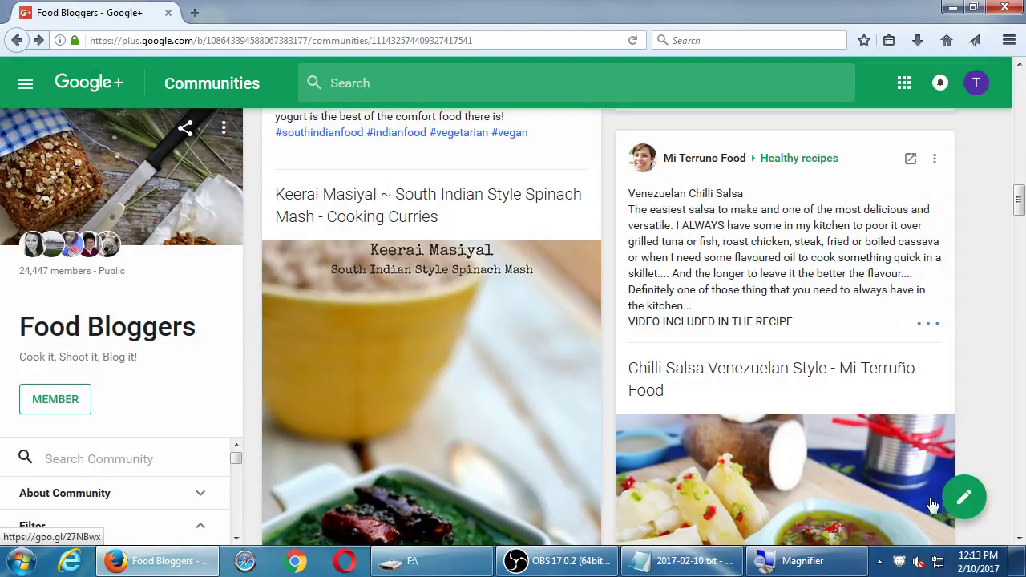
left_click(961, 497)
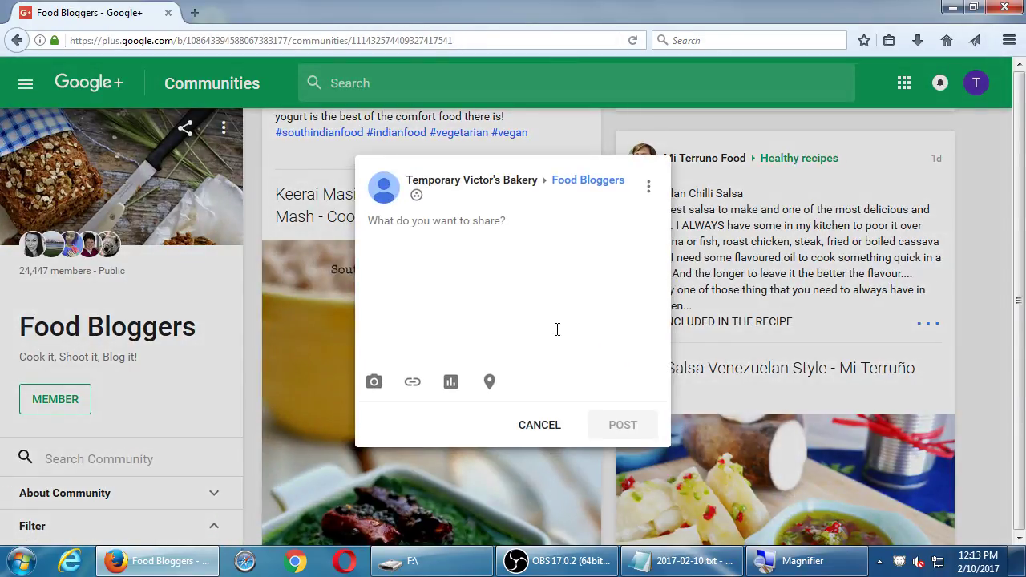
type("jk sdhfjsdkhfkadsjh dskfj hasfdlkj sdfklsfdj klesfj wakfl jafsdklsdaj klafds")
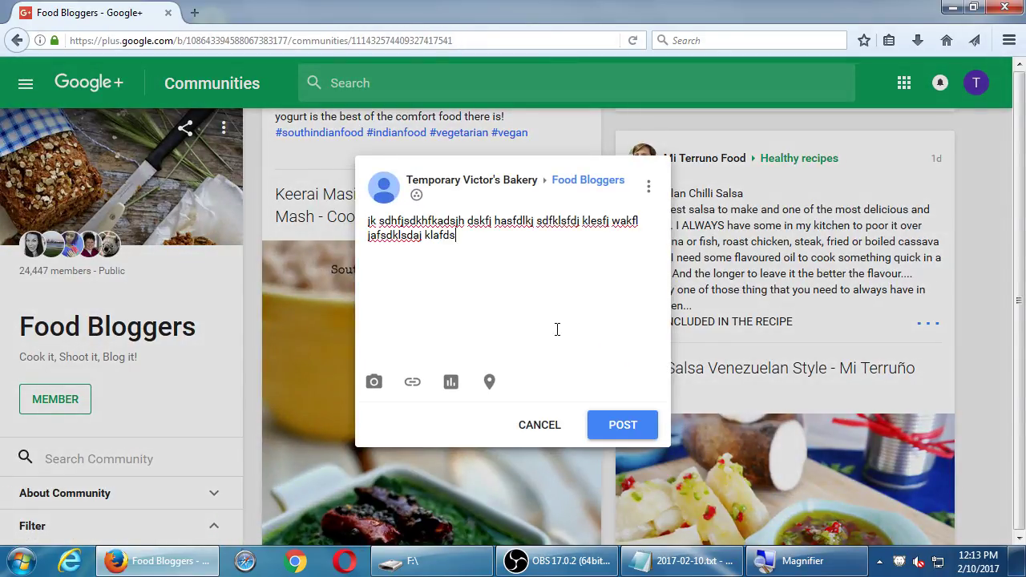
type("j fsdl")
key("Escape")
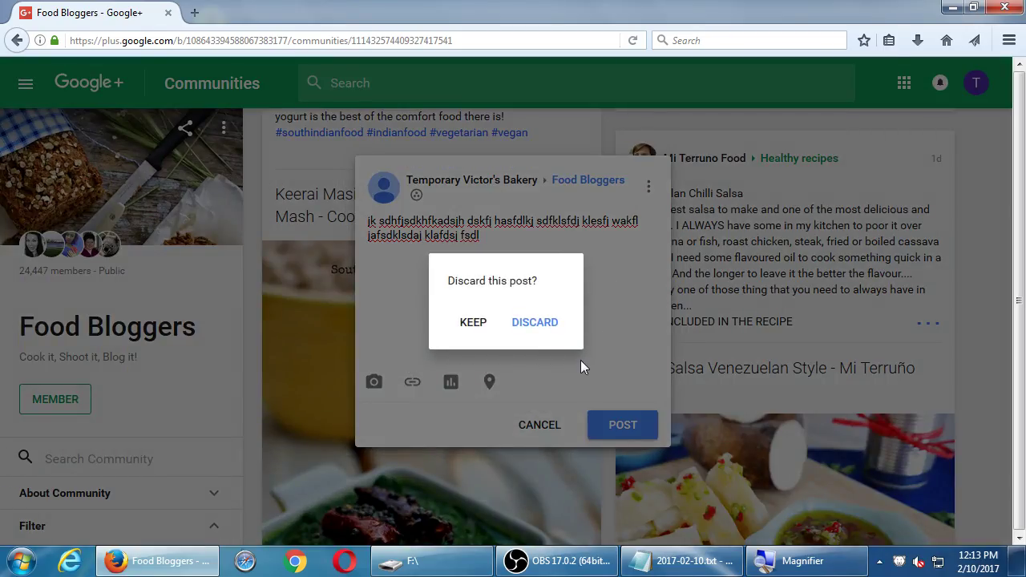
left_click(548, 333)
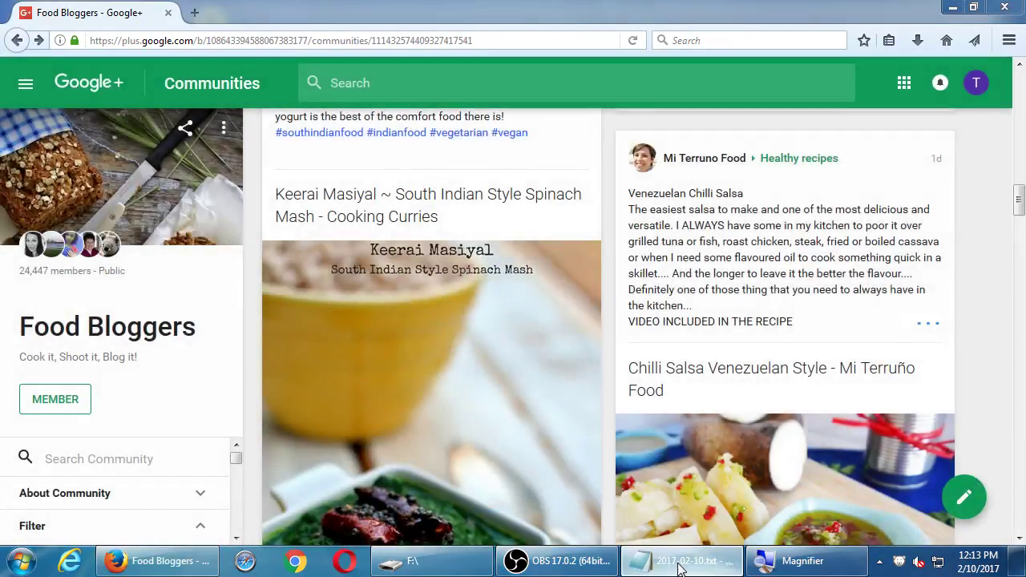
- Add the heading 'Use Google+ Like Power User:' at the end of the Notepad notes
left_click(658, 561)
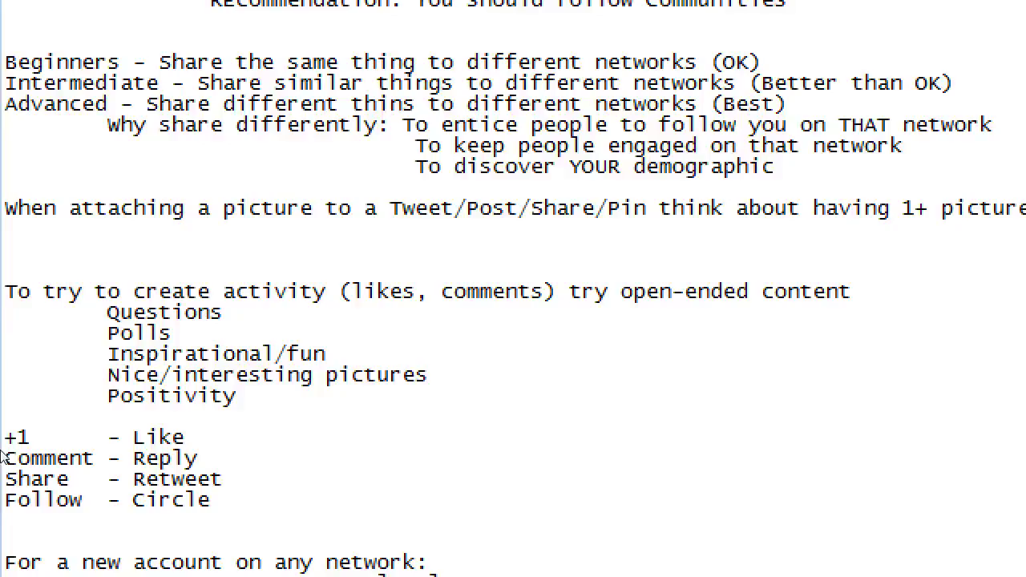
key("Return")
key("Return")
key("Return")
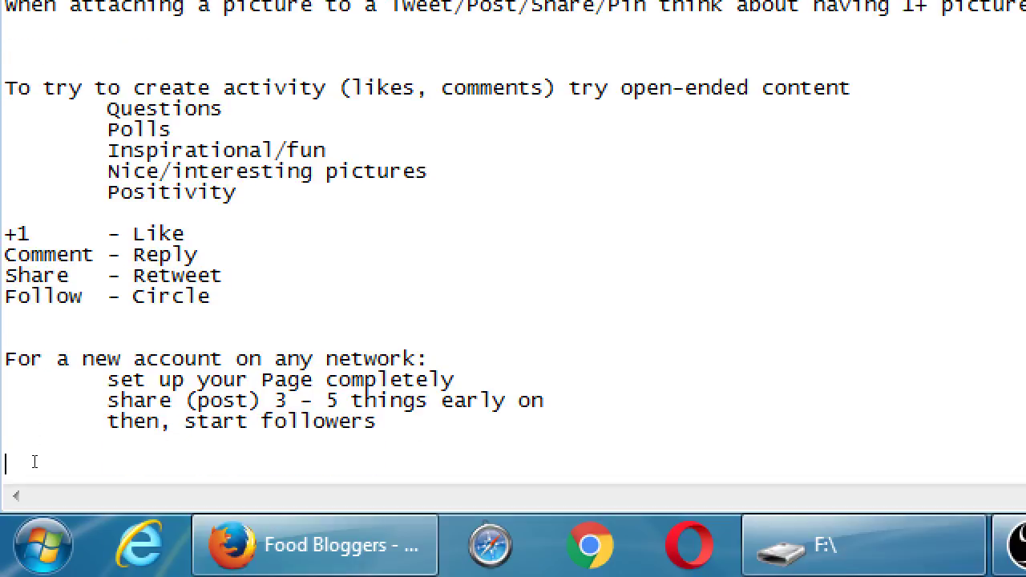
type("User")
key("BackSpace")
type("Google")
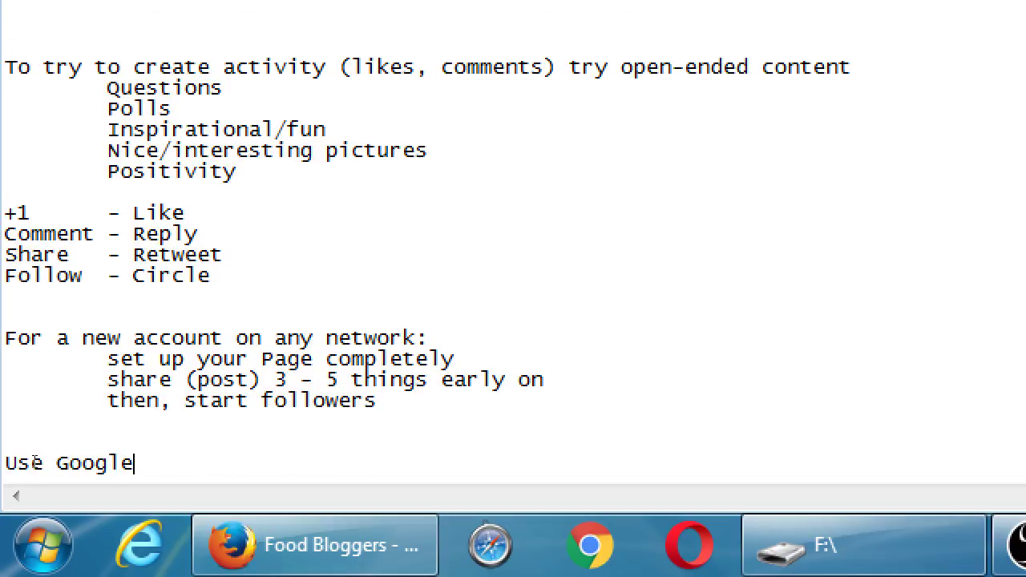
type("+ Like Power User:")
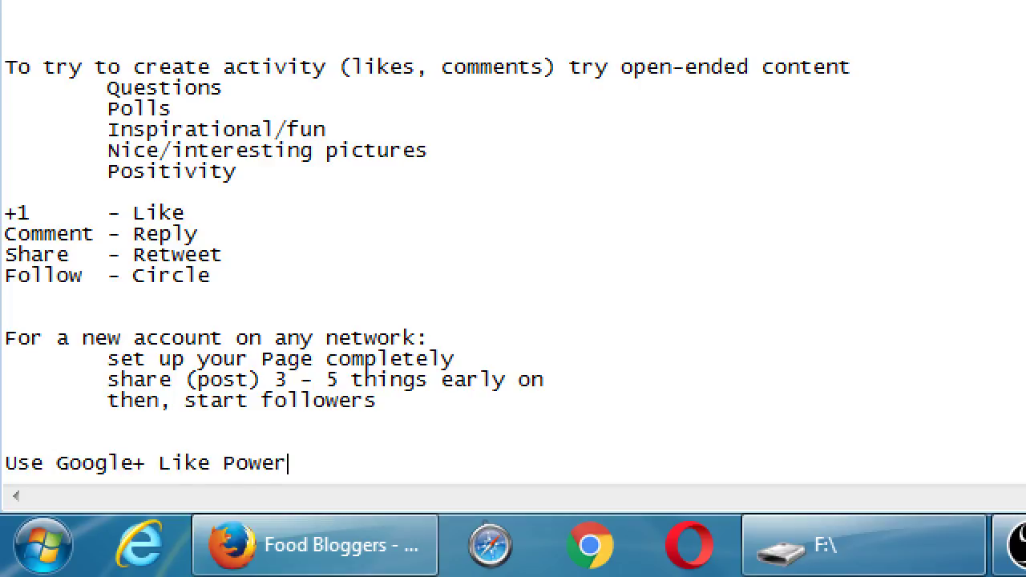
key("Return")
- Add the indented item 'Search Communities about your business (topics/keywords)'
key("Tab")
type("Search Communities aboties about your bu")
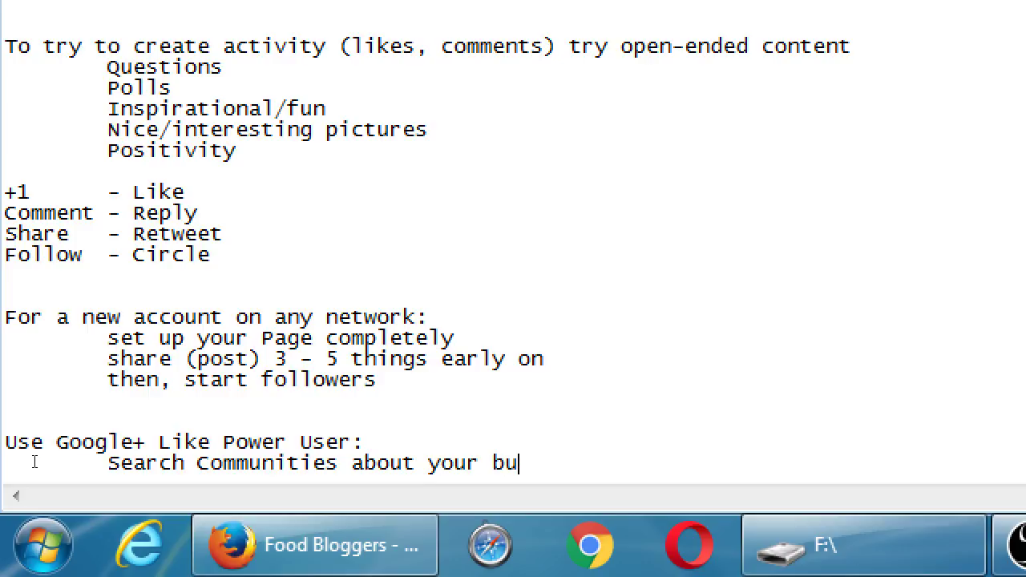
type("siness (topics")
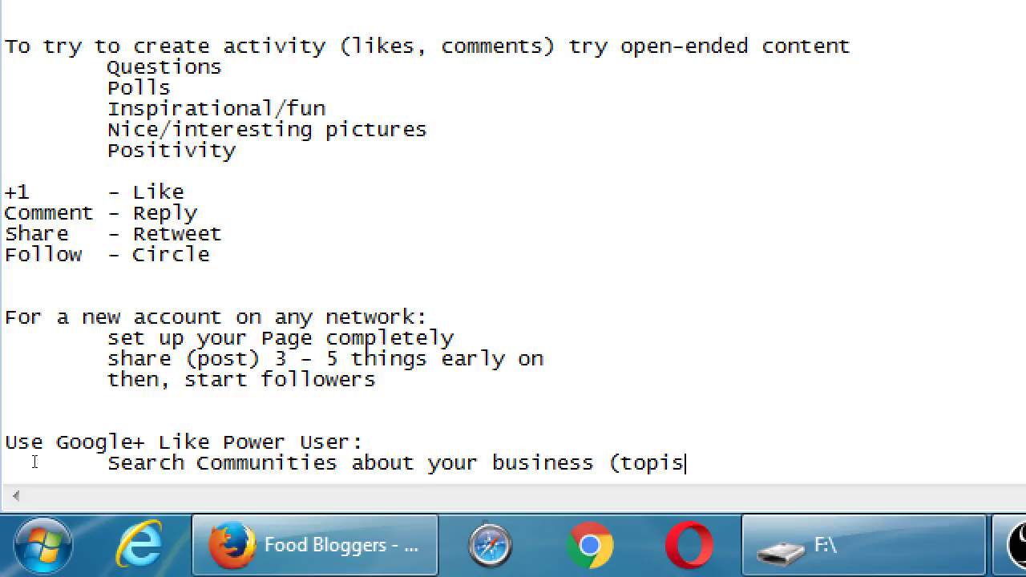
key("BackSpace")
type("cs/keywords)")
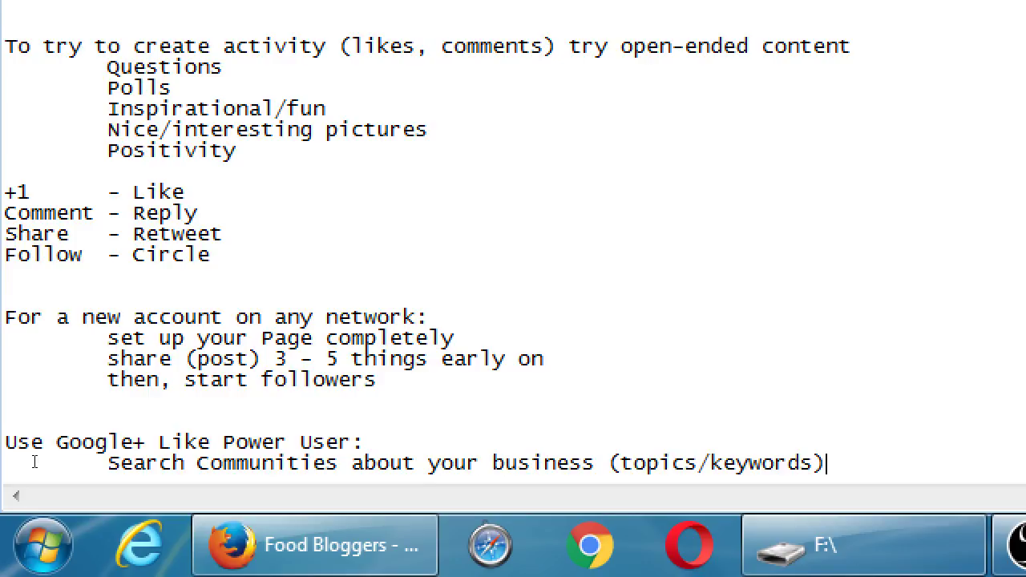
- Add indented items 'Join Communities about your business' and 'Share to Communities'
key("Return")
key("Tab")
type("Join")
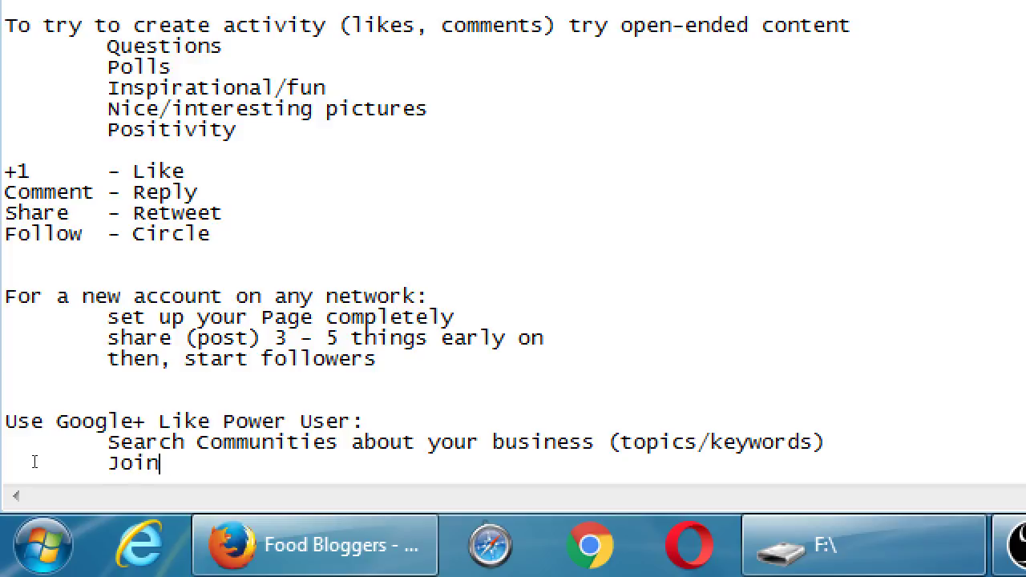
type(" Commonu")
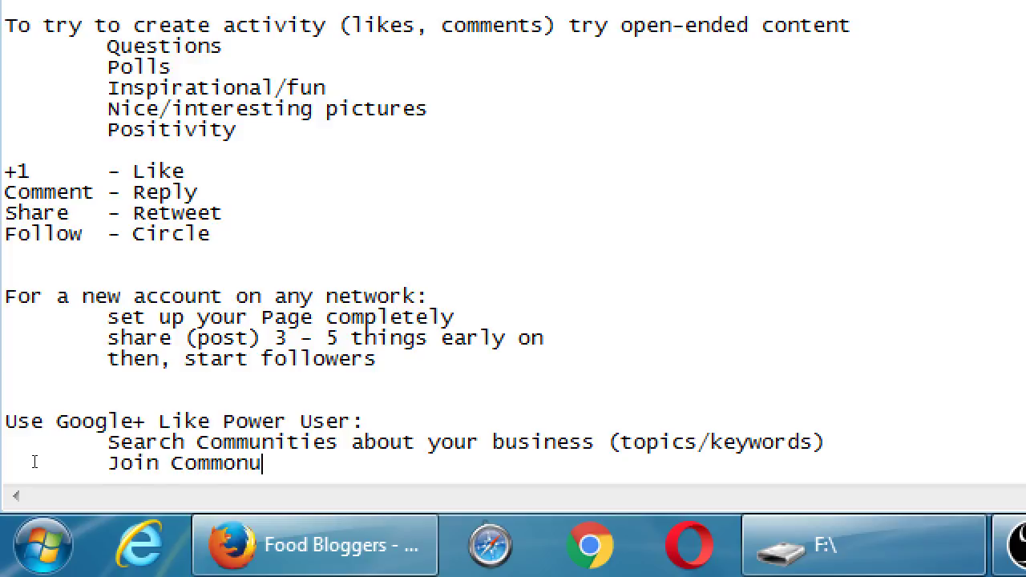
type("ities about your business")
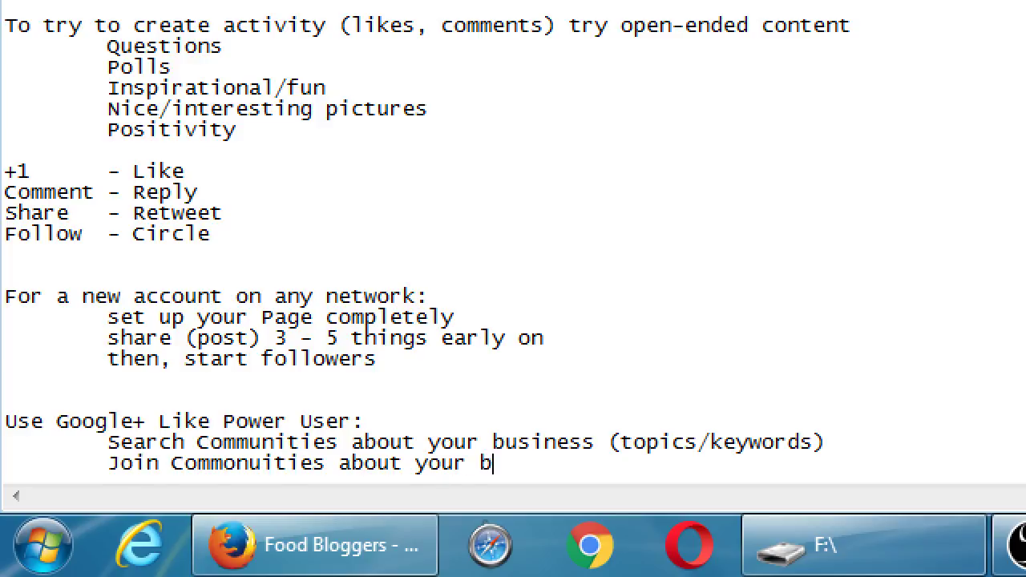
key("Return")
key("Tab")
type("Share to Communii")
type("tes")
key("ctrl+shift+Left")
type("Communiti")
key("BackSpace")
type("ti")
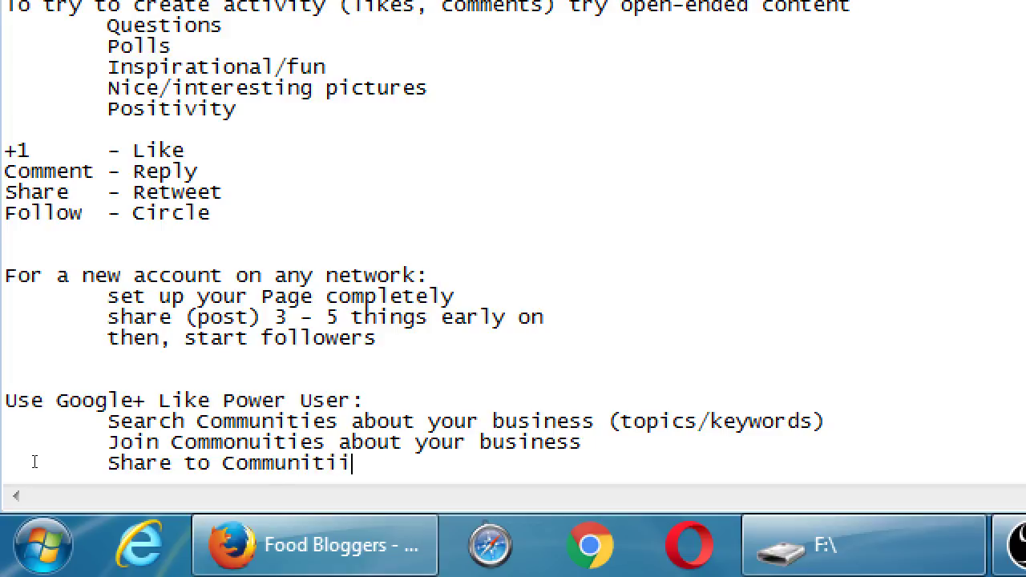
type("es")
- Add an indented CAVEATS line below the list
key("Return")
key("Tab")
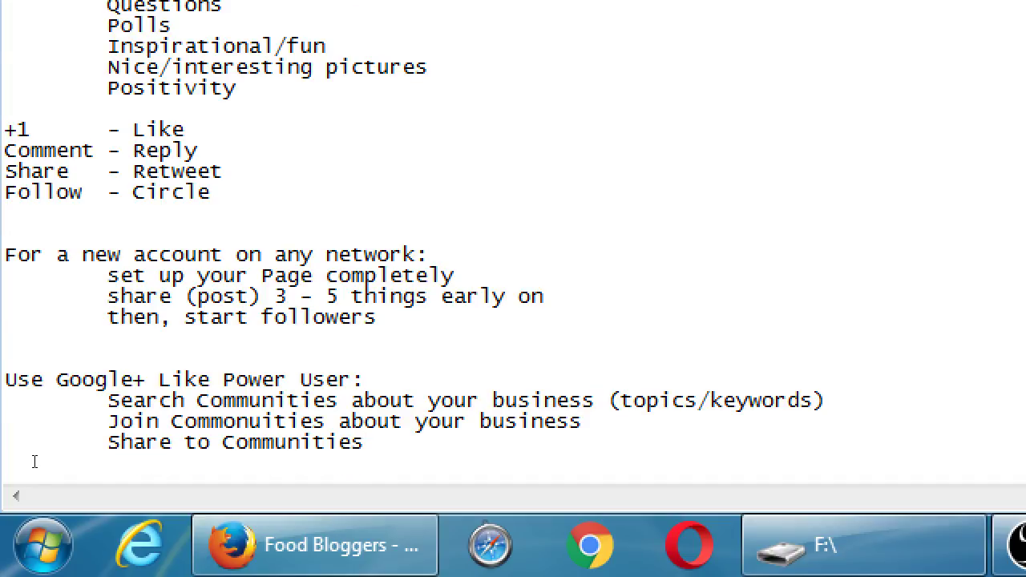
key("BackSpace")
key("Tab")
type("CAVEATS")
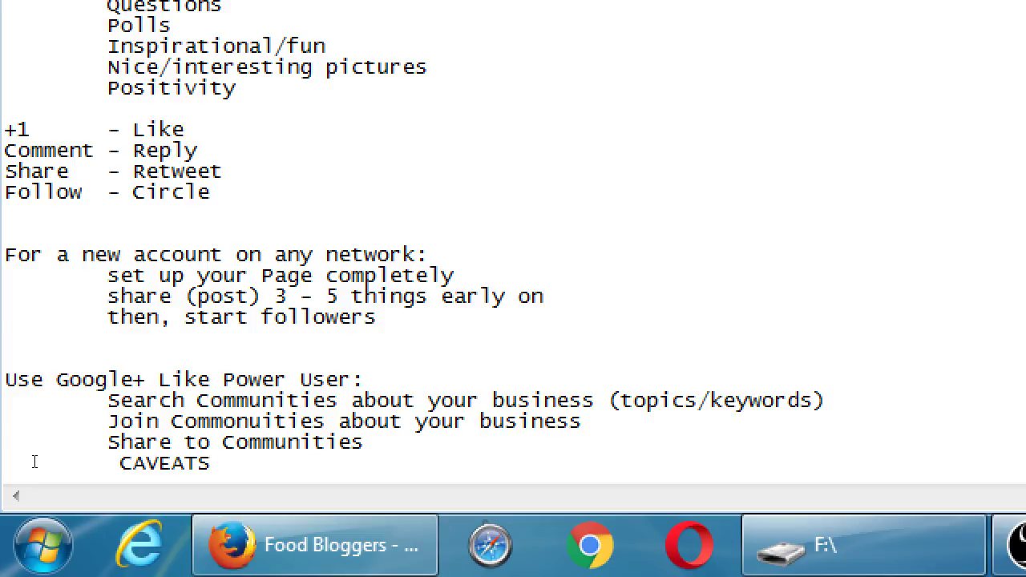
key("Return")
key("Return")
key("Return")
key("Return")
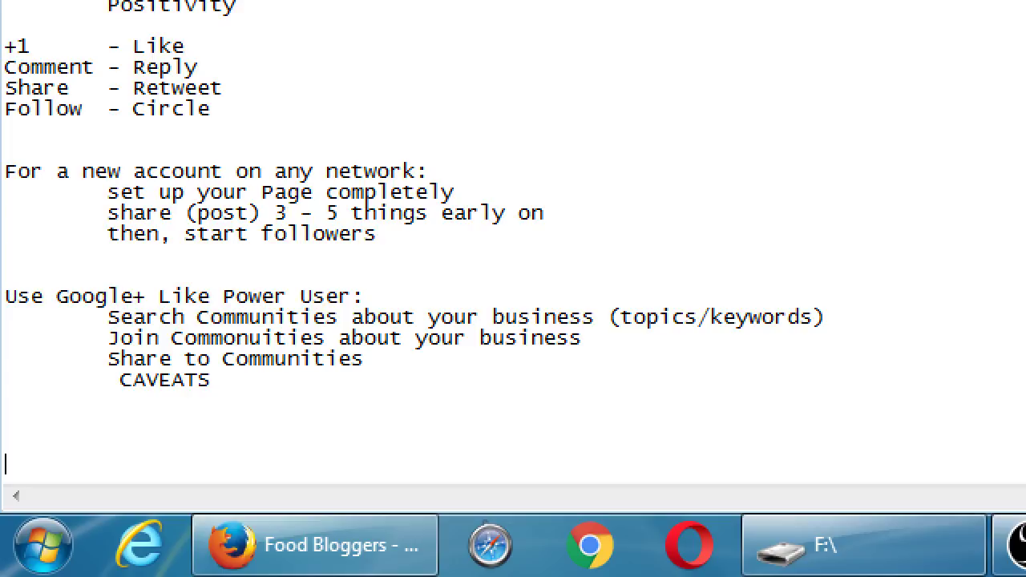
- Add the caveat 'Read and follow the rules of the Communities' under CAVEATS
left_click(35, 462)
key("Up")
key("Up")
key("Tab")
type("Read and foll")
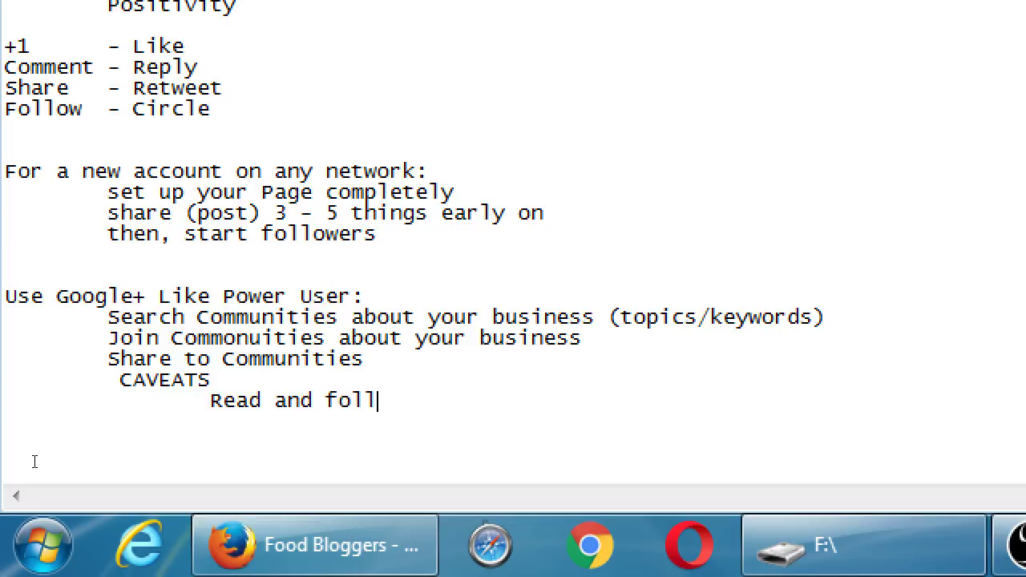
type("ow the rules of the ")
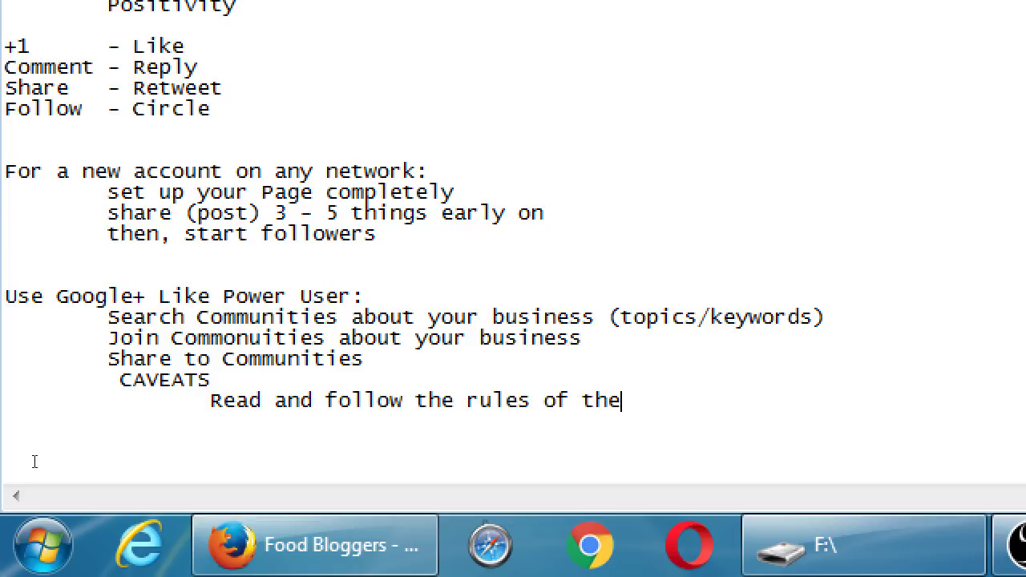
type("Commun")
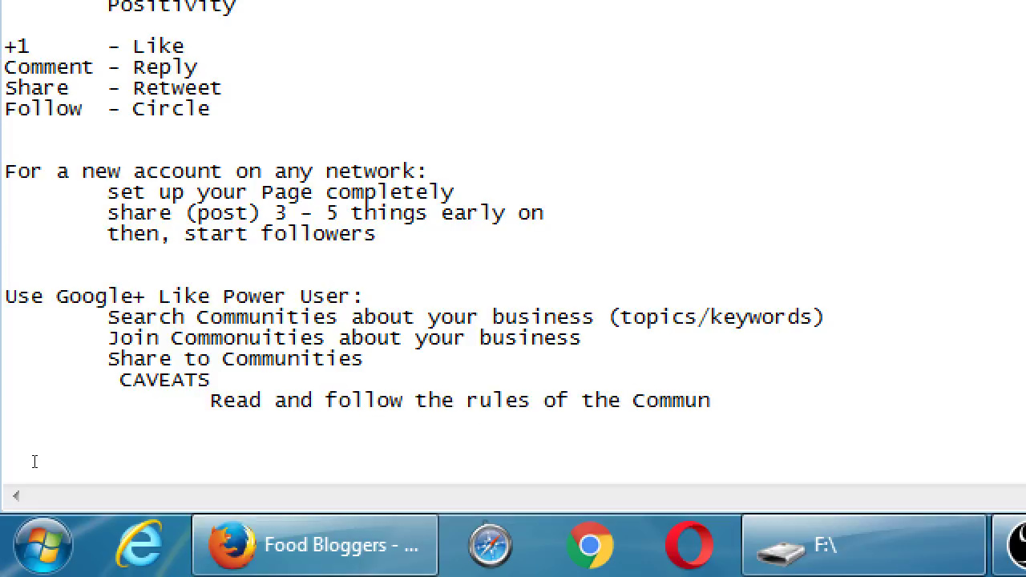
type("ities")
key("super+minus")
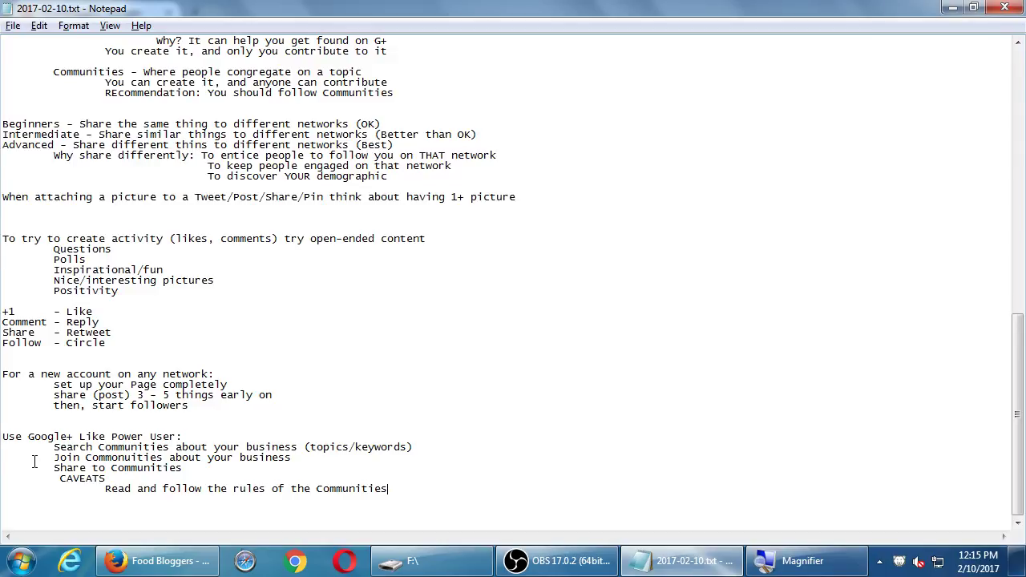
key("alt+Tab")
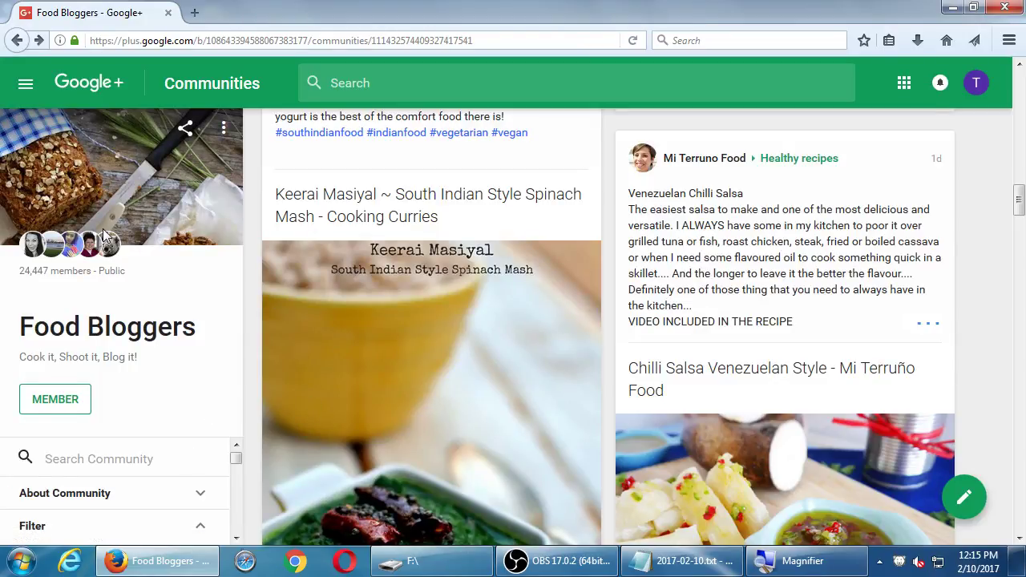
key("alt+Left")
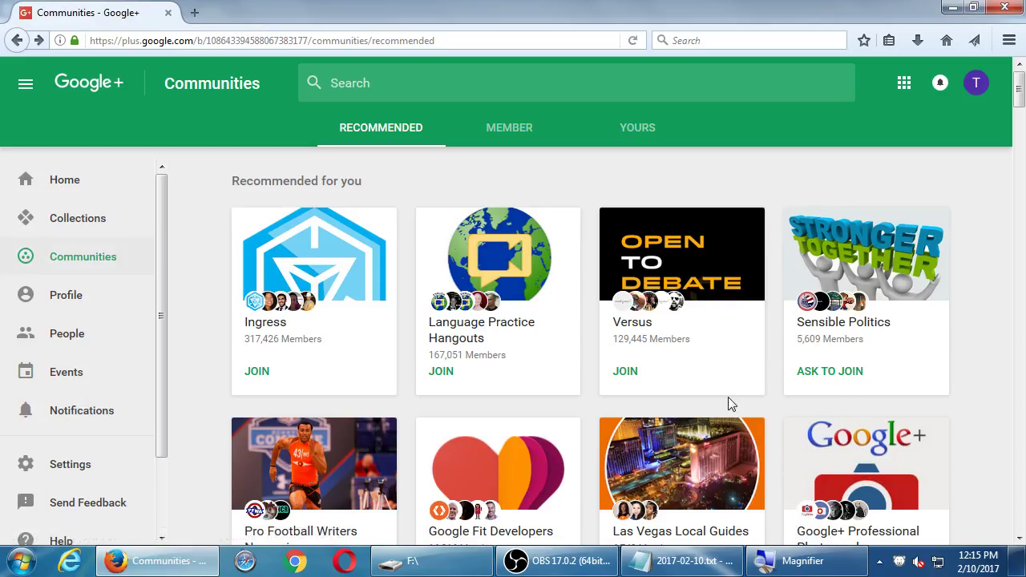
scroll(730, 398, "down", 5)
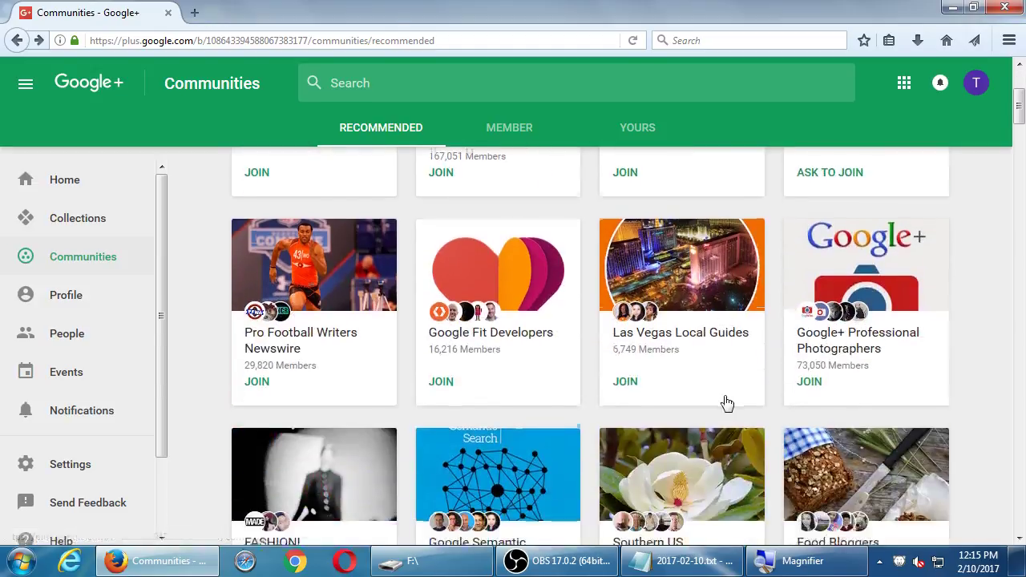
scroll(727, 401, "down", 3)
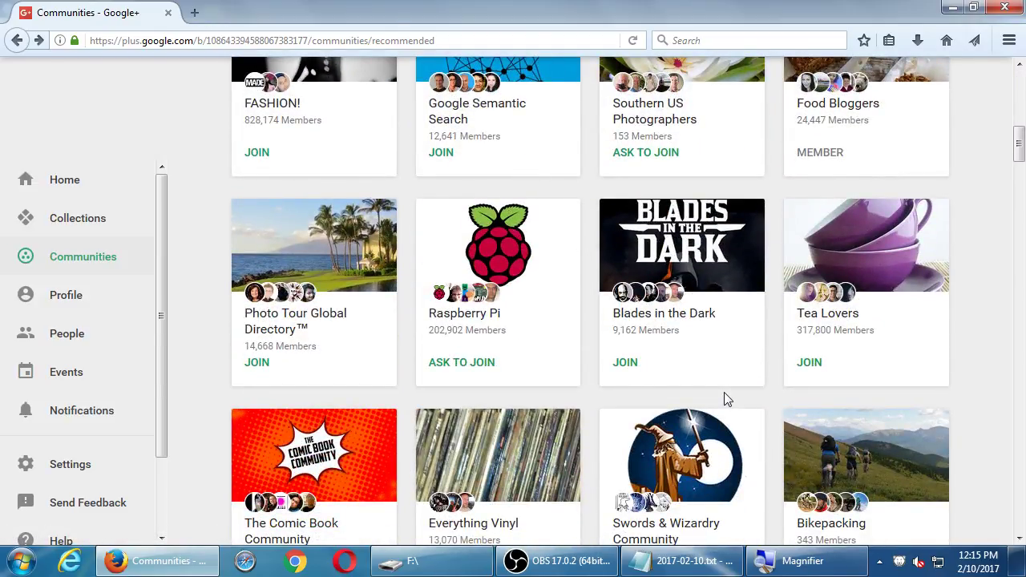
left_click(838, 112)
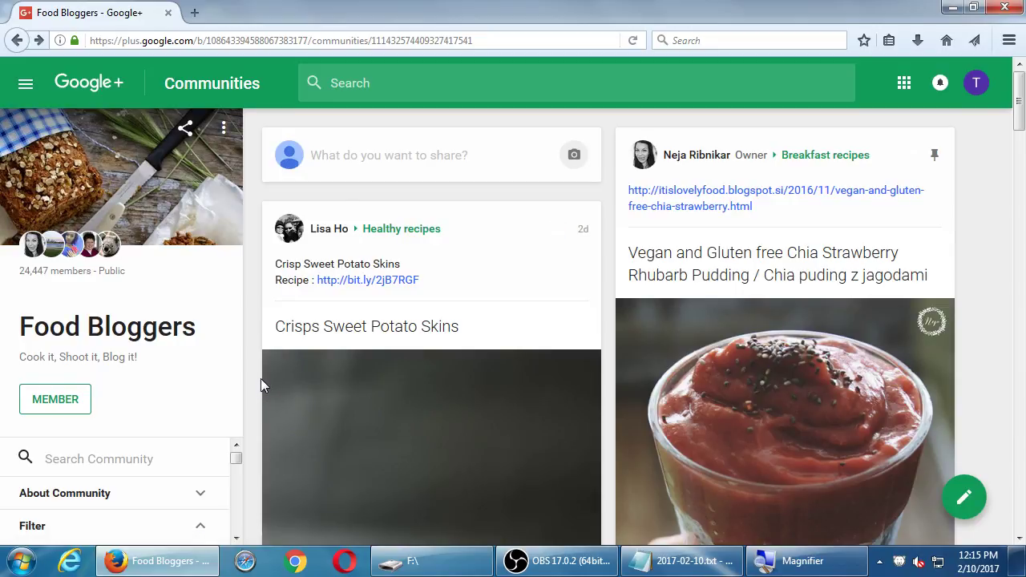
key("ctrl+minus")
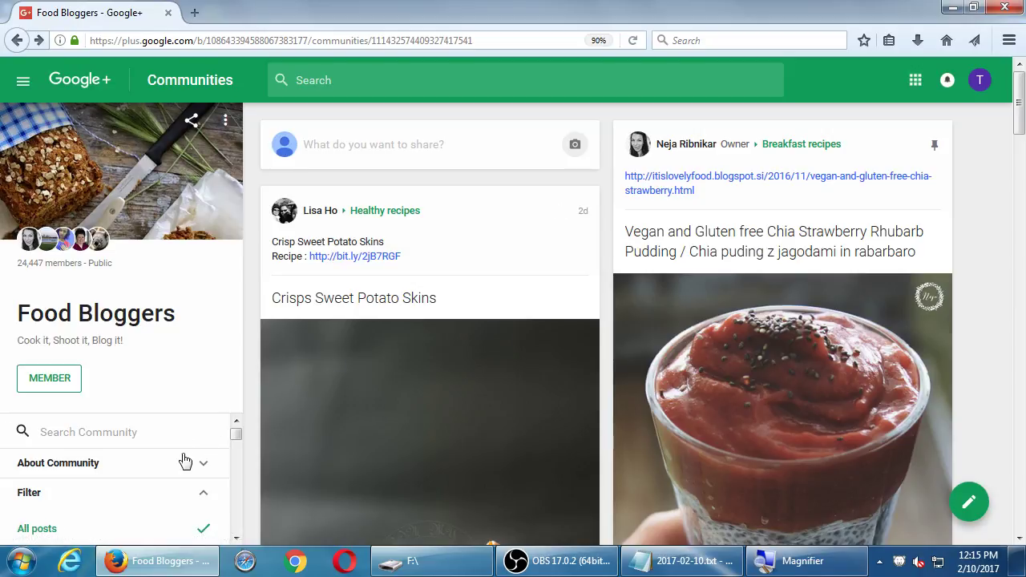
left_click(140, 466)
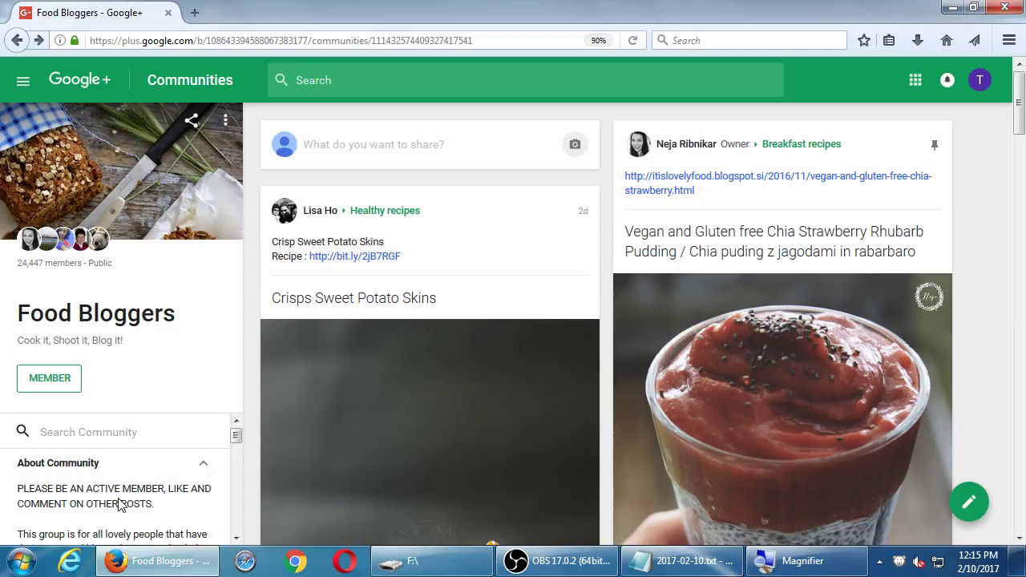
scroll(120, 498, "down", 2)
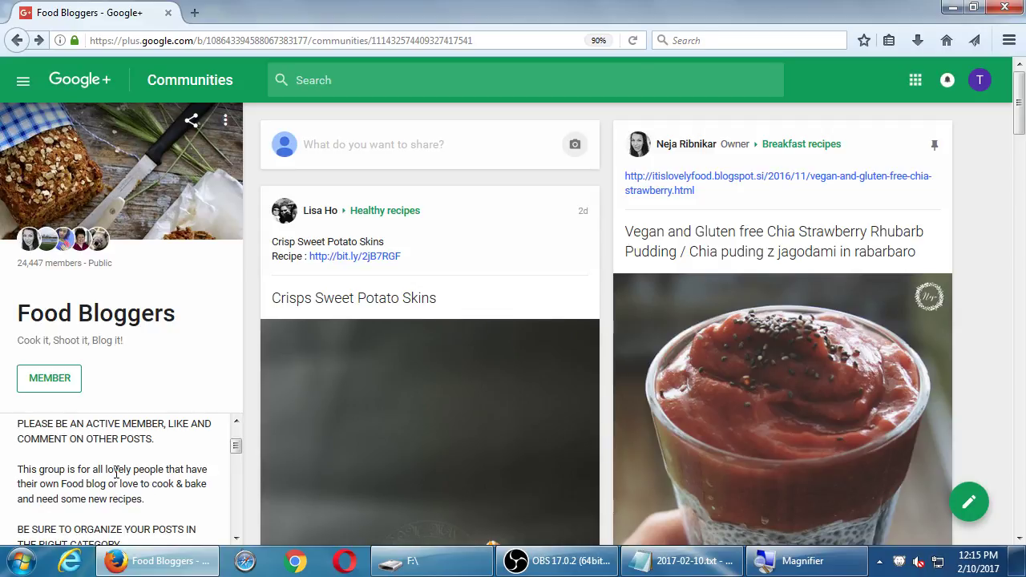
scroll(116, 472, "down", 1)
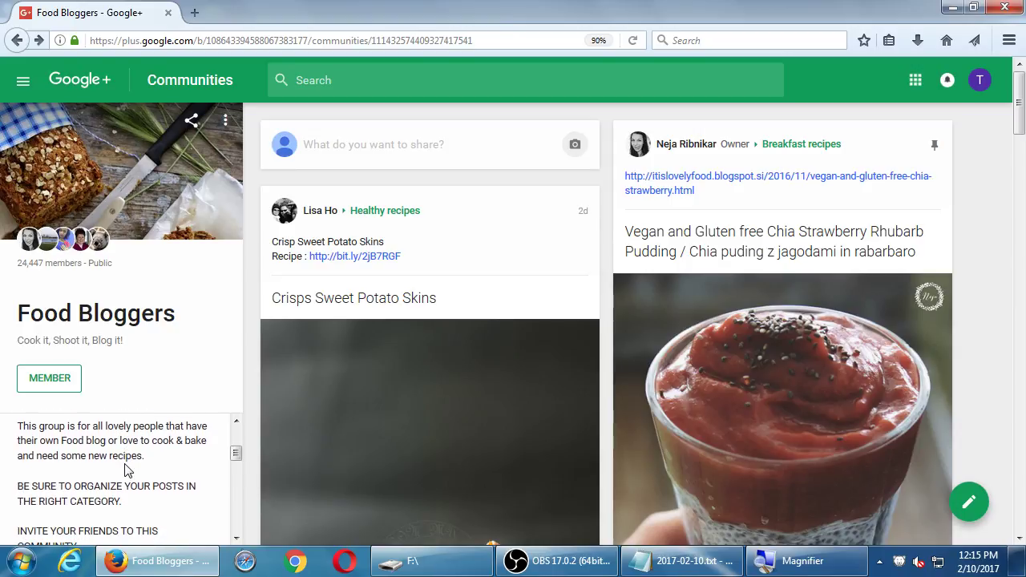
scroll(124, 470, "down", 1)
scroll(124, 470, "down", 2)
scroll(124, 470, "down", 1)
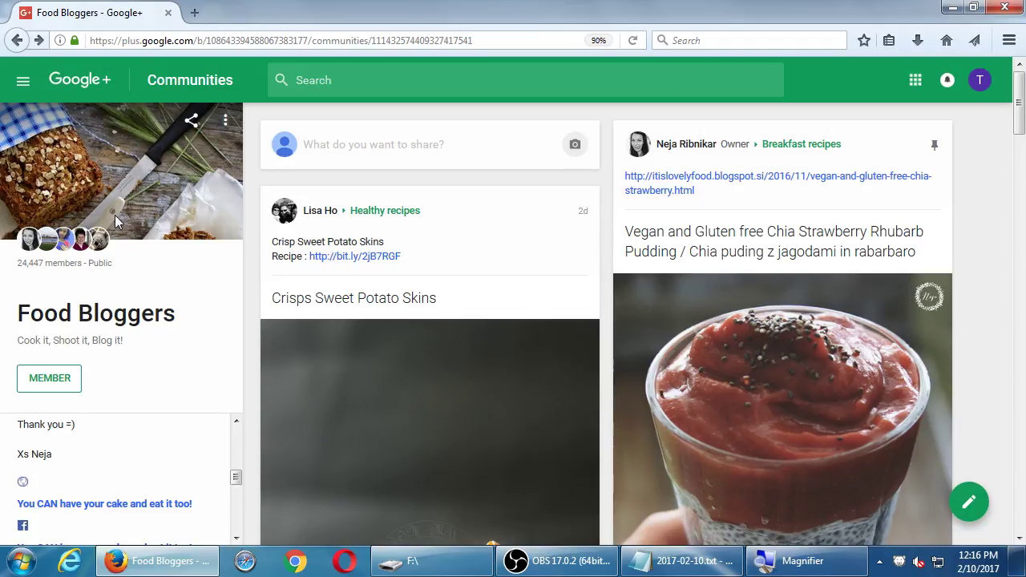
- Go back to Communities and switch from the YOURS tab to RECOMMENDED
key("alt+Left")
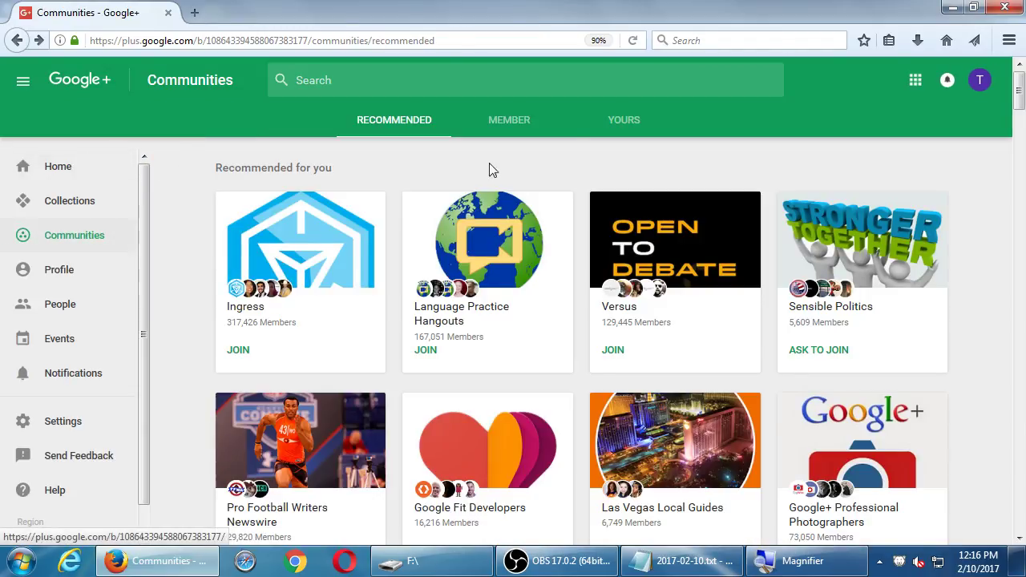
left_click(624, 124)
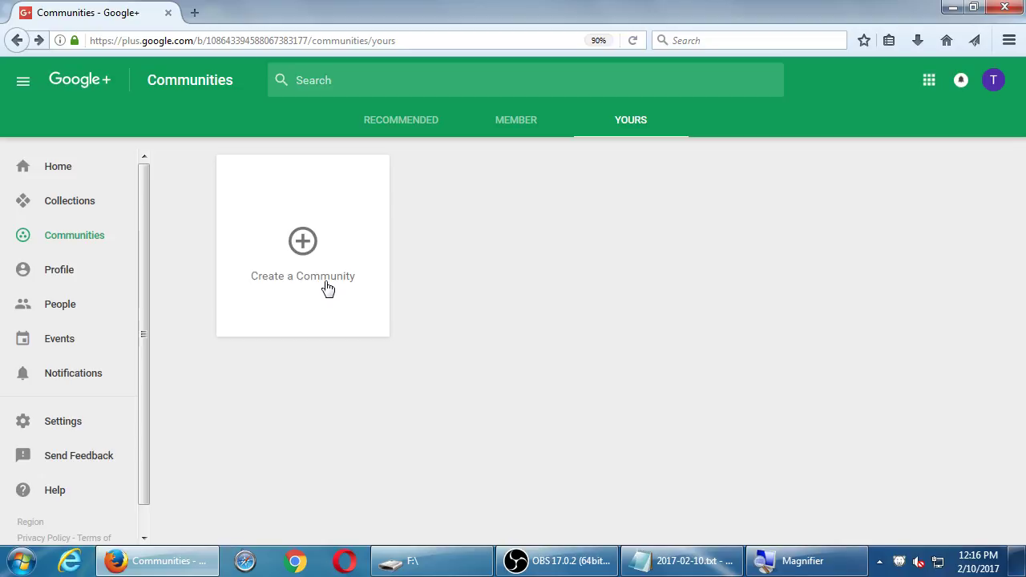
left_click(432, 130)
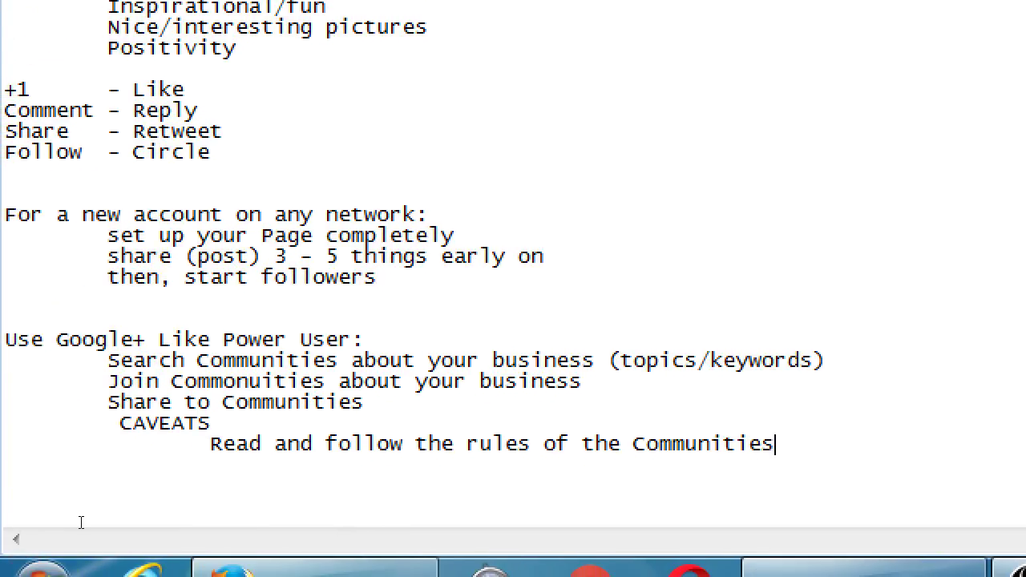
- Add the indented line 'Consequences: Your post may be removed' under the community-rules caveat
key("Tab")
key("Tab")
key("Return")
key("Tab")
key("Tab")
key("Tab")
type("Consequences: Your pos")
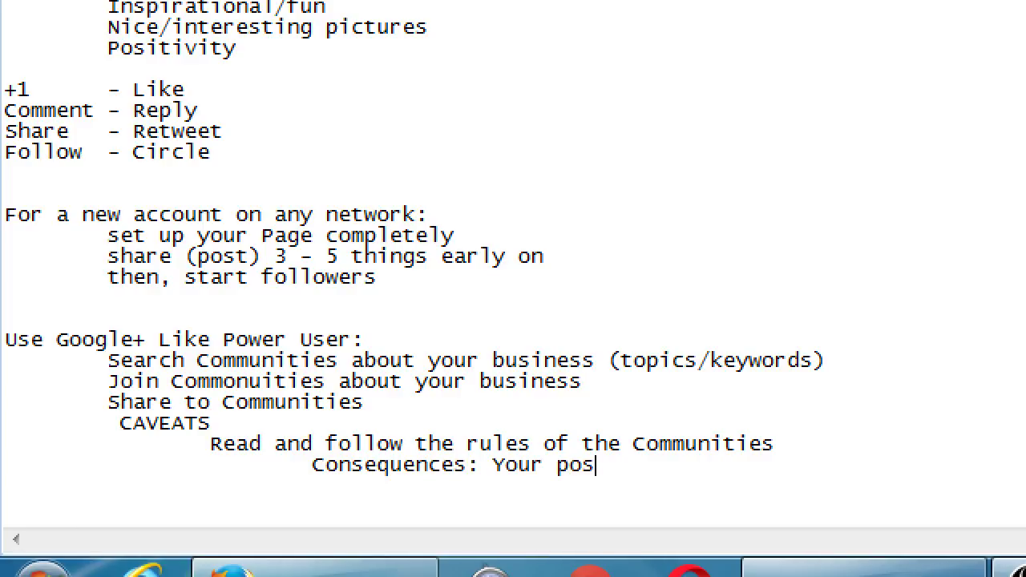
type("t may be removed")
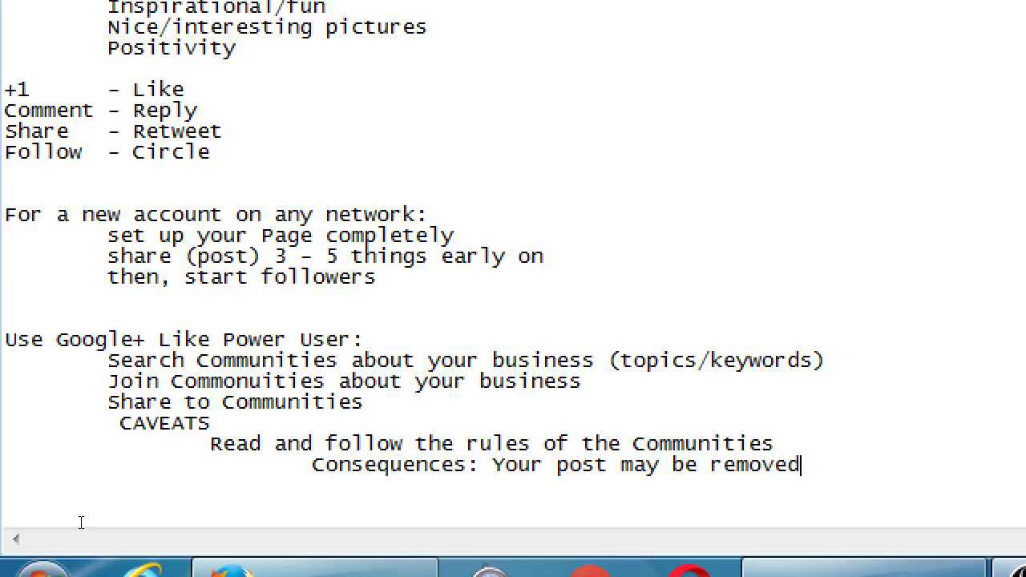
- Add 'Worst Case: YOU are removed from the Community' indented beneath it, fixing typos
key("Return")
key("Tab")
key("Tab")
key("Tab")
key("Tab")
type("Worst Case: YOU")
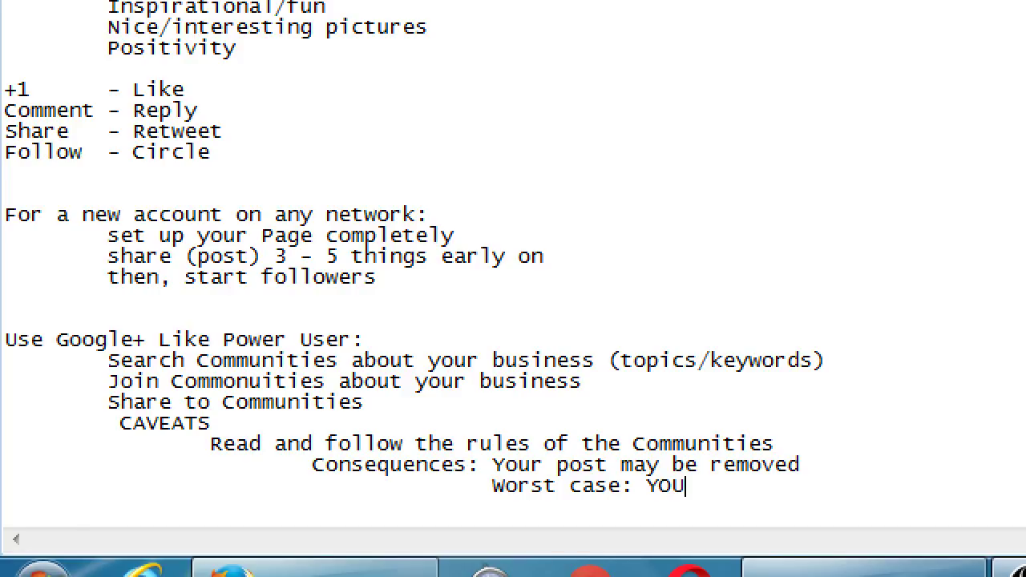
type(" are removed f")
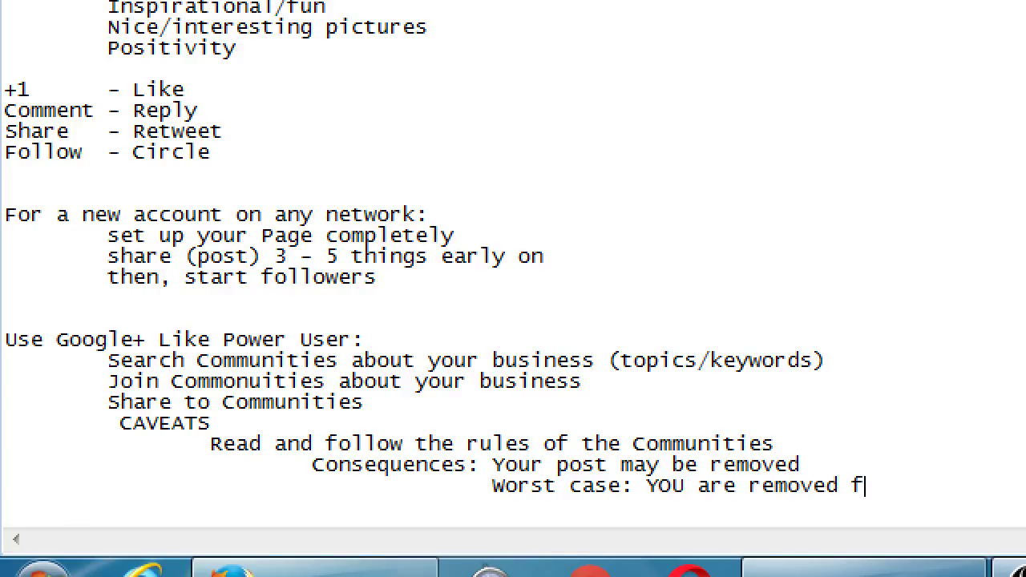
type("rom te")
key("BackSpace")
key("BackSpace")
type("he Co")
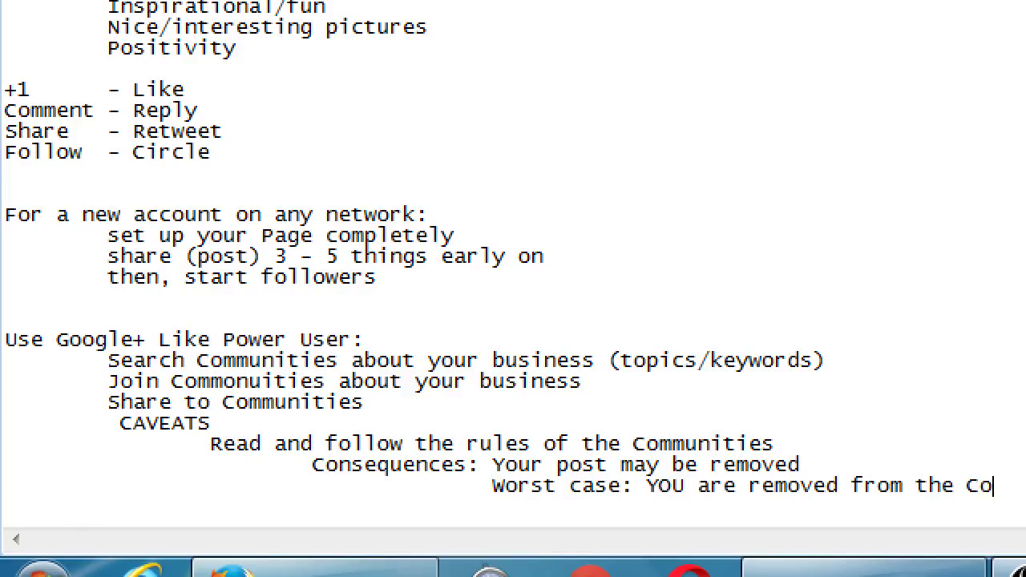
type("mm")
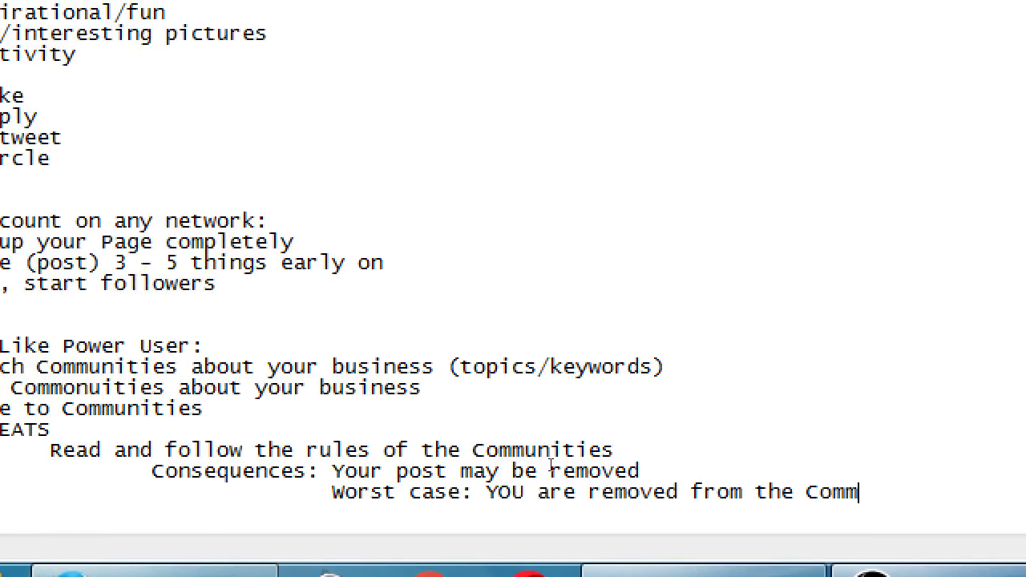
type("unityh")
key("BackSpace")
key("super+minus")
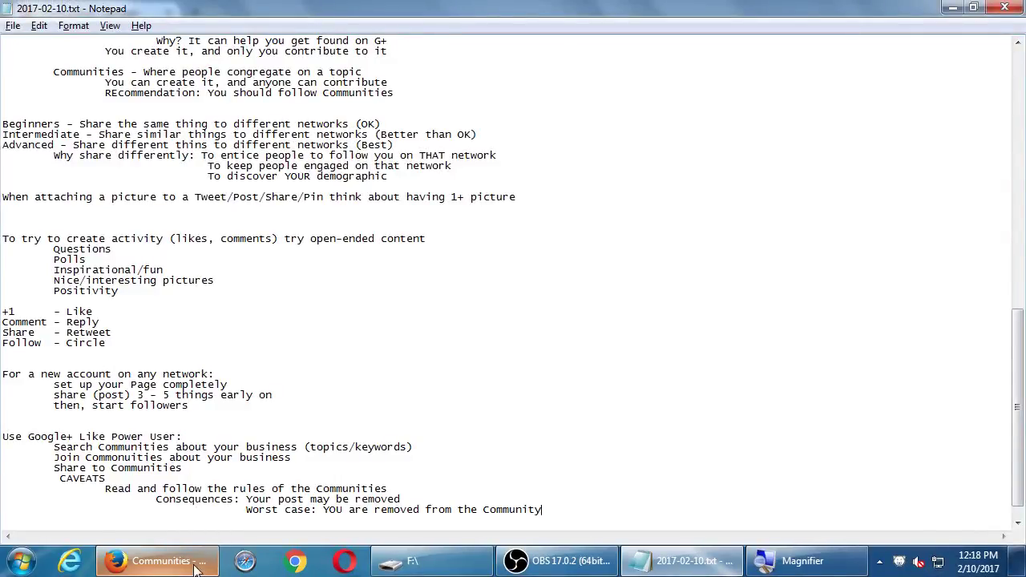
- Back in Firefox, search Google+ for 'google+' and look through the results
left_click(198, 561)
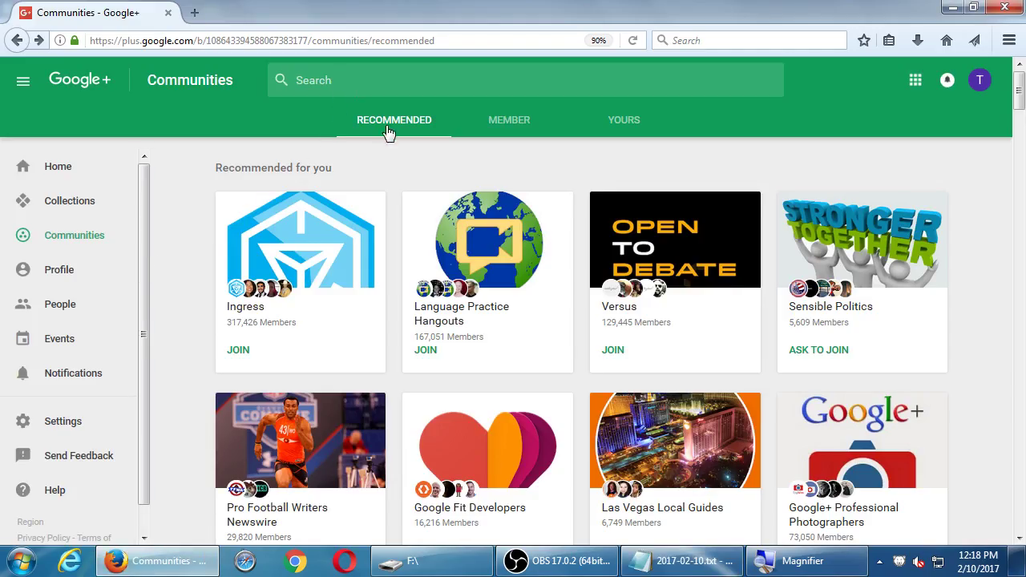
left_click(344, 84)
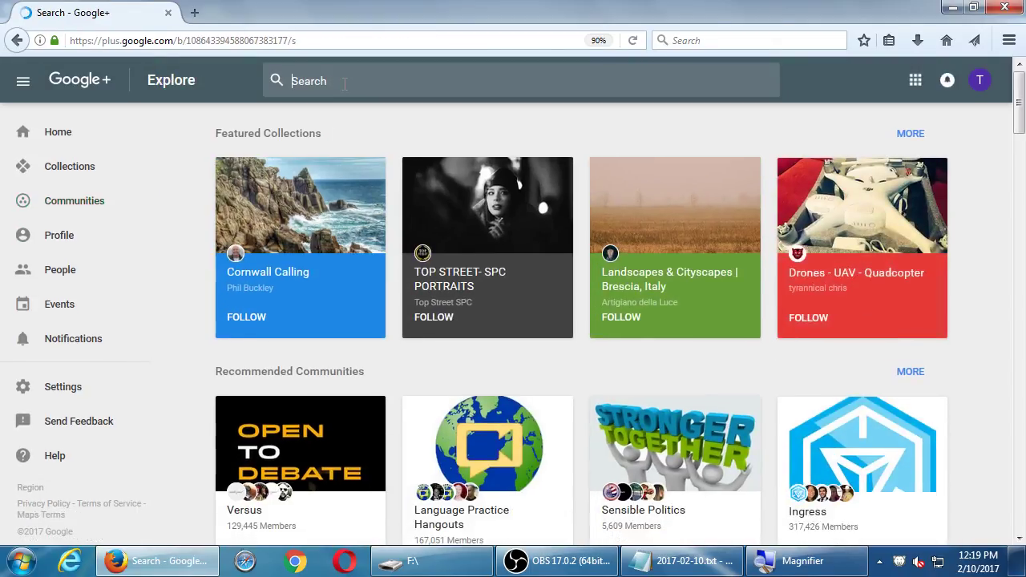
type("google+")
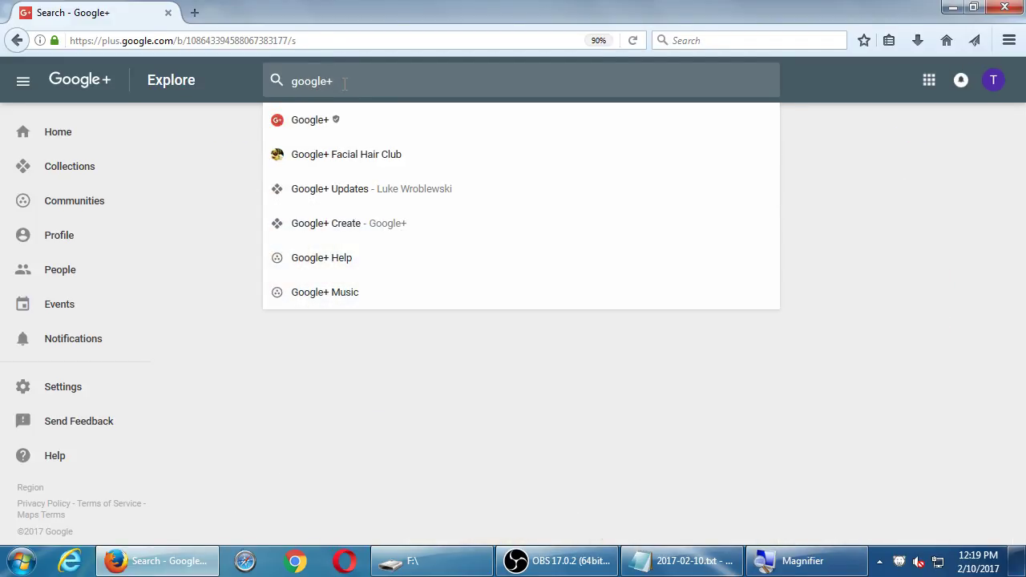
key("Return")
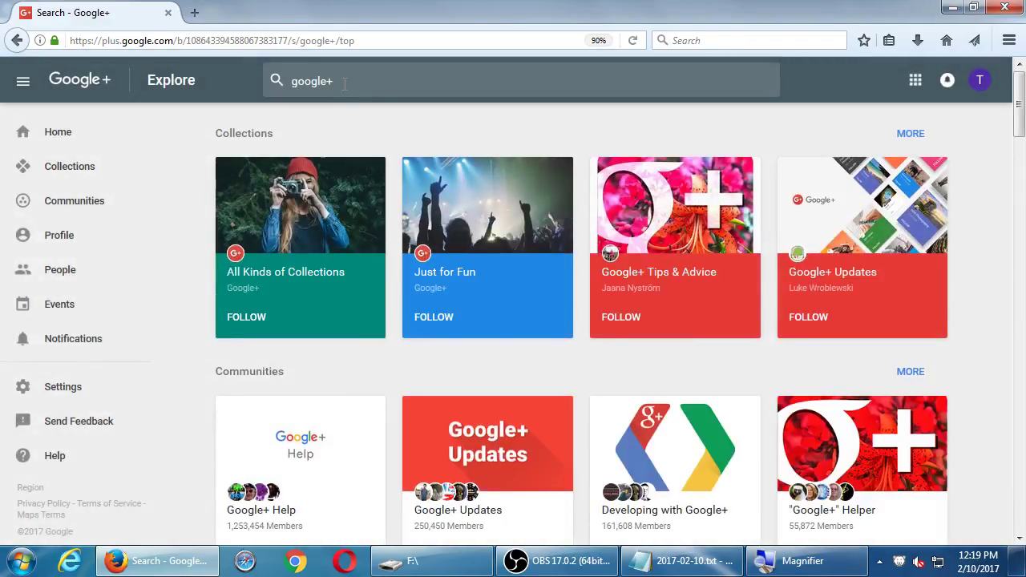
scroll(156, 260, "down", 2)
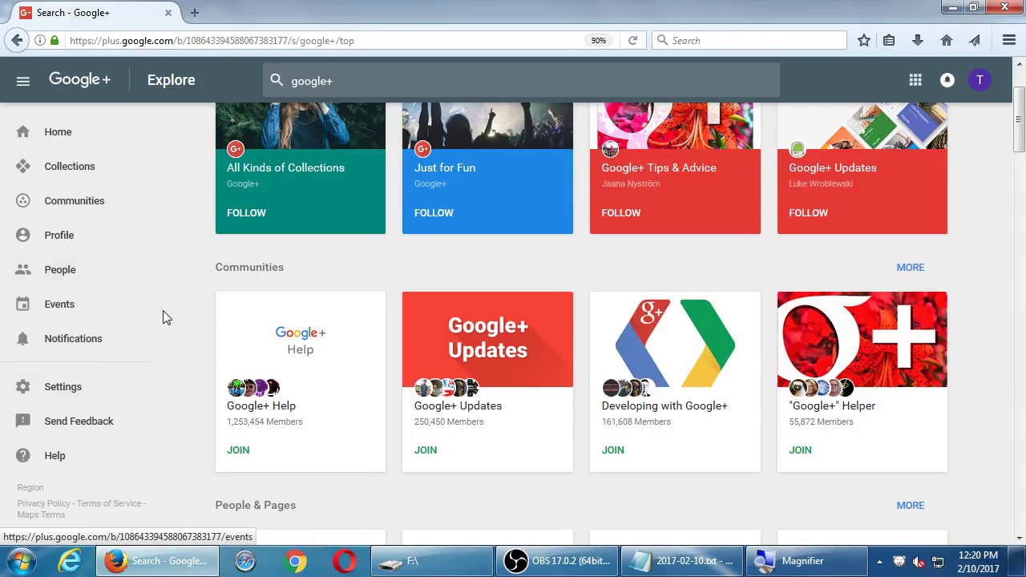
scroll(190, 280, "up", 1)
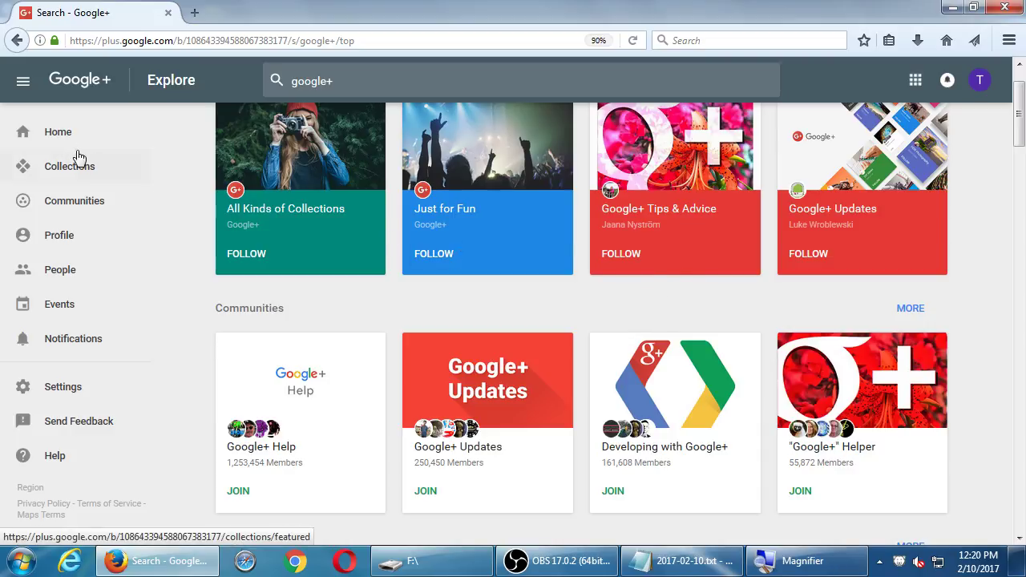
- Go to the Google+ Home feed, then browse the Communities overview
left_click(56, 136)
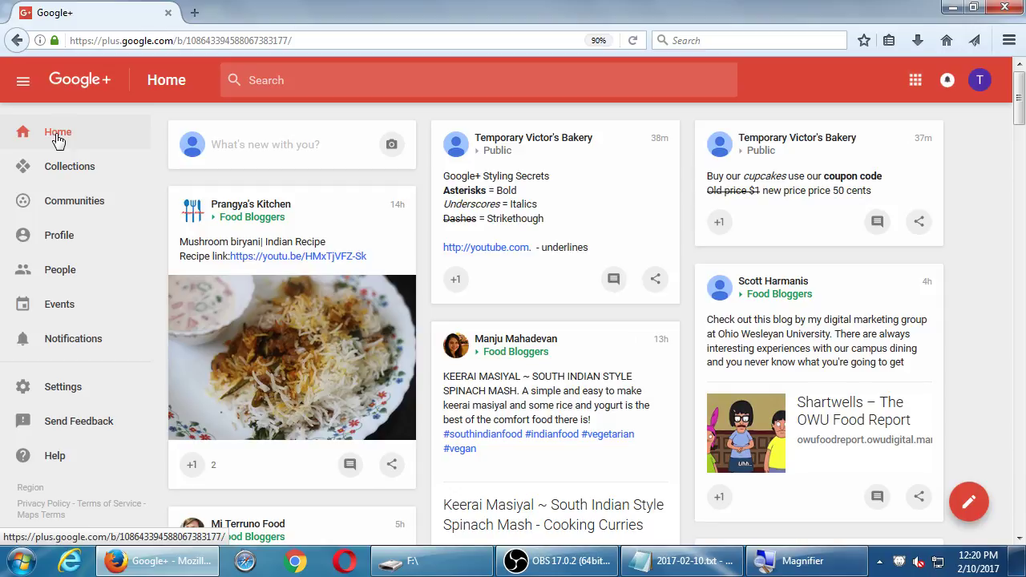
left_click(74, 207)
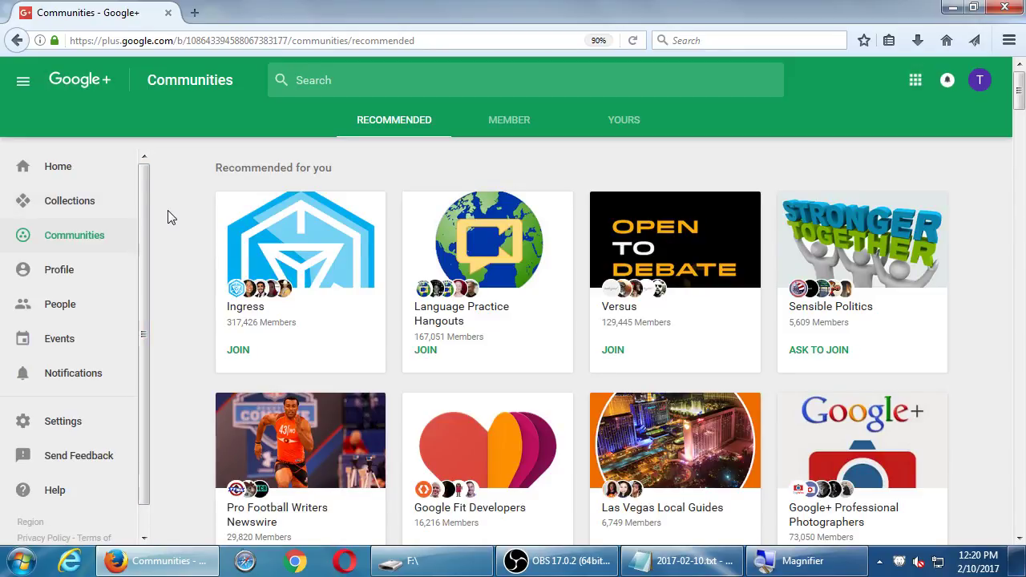
scroll(168, 214, "down", 3)
scroll(168, 214, "up", 3)
- Search Google+ for 'cookies' and show all matching communities
left_click(331, 80)
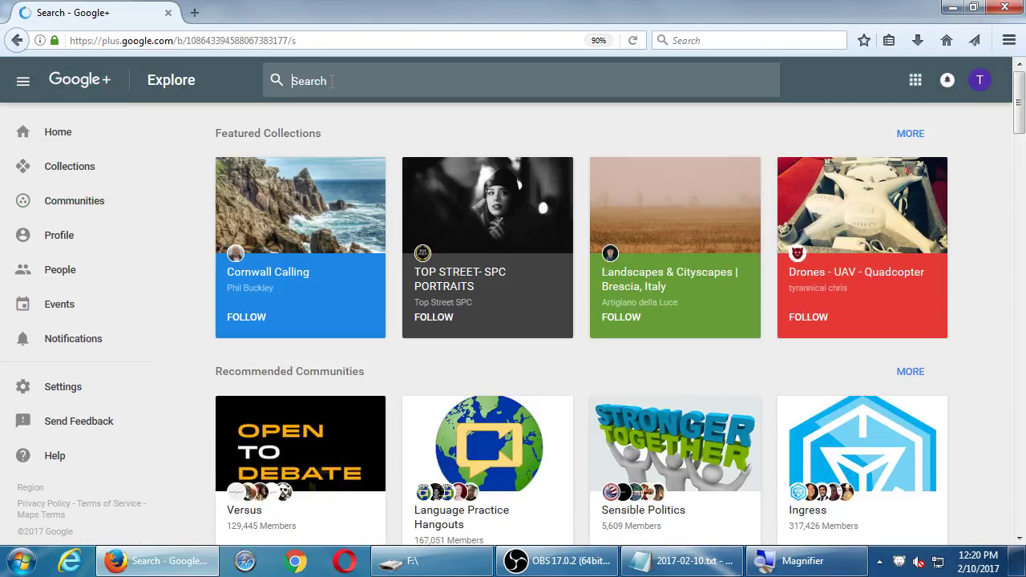
type("cookies")
key("Return")
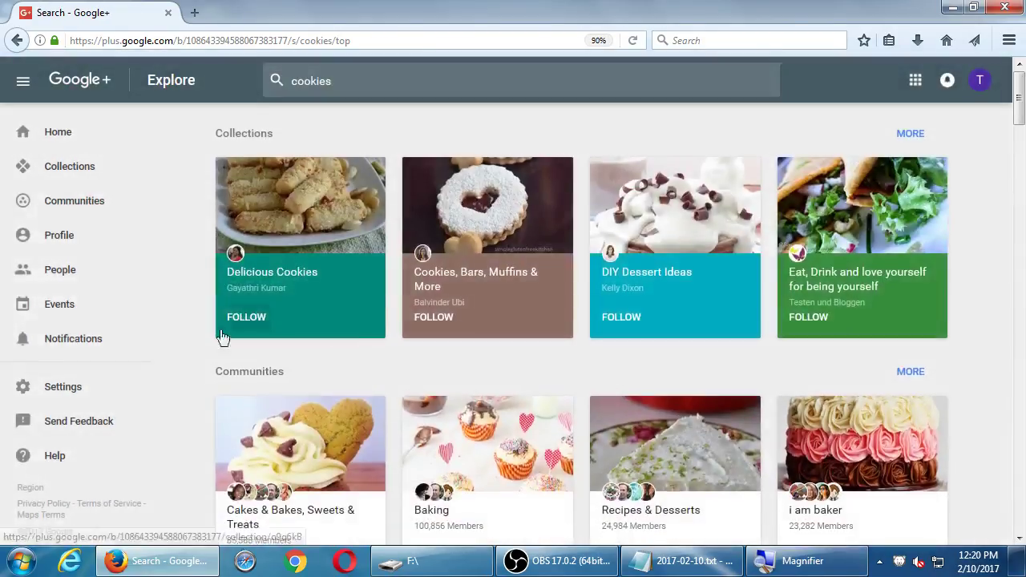
scroll(215, 349, "down", 3)
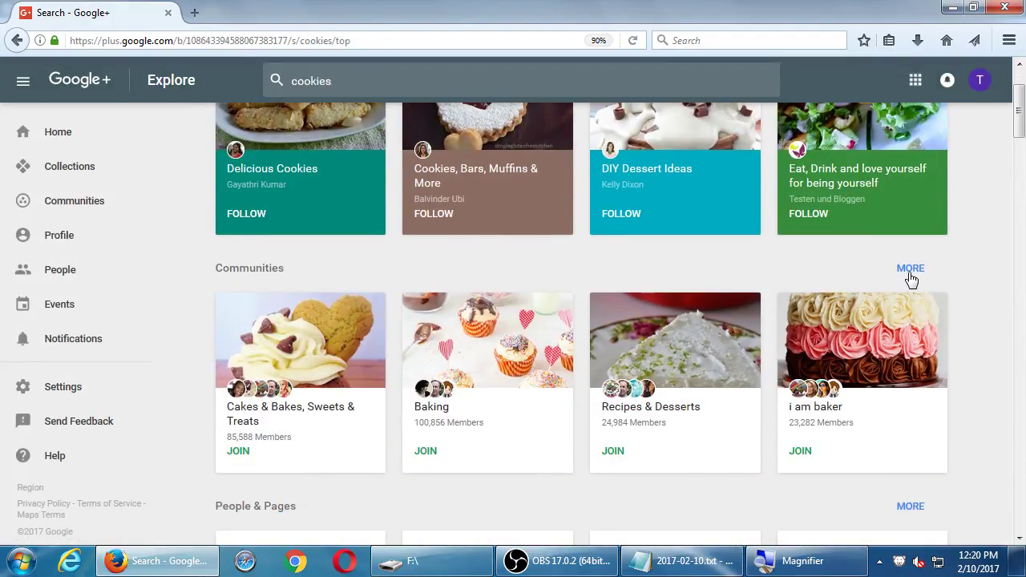
left_click(910, 269)
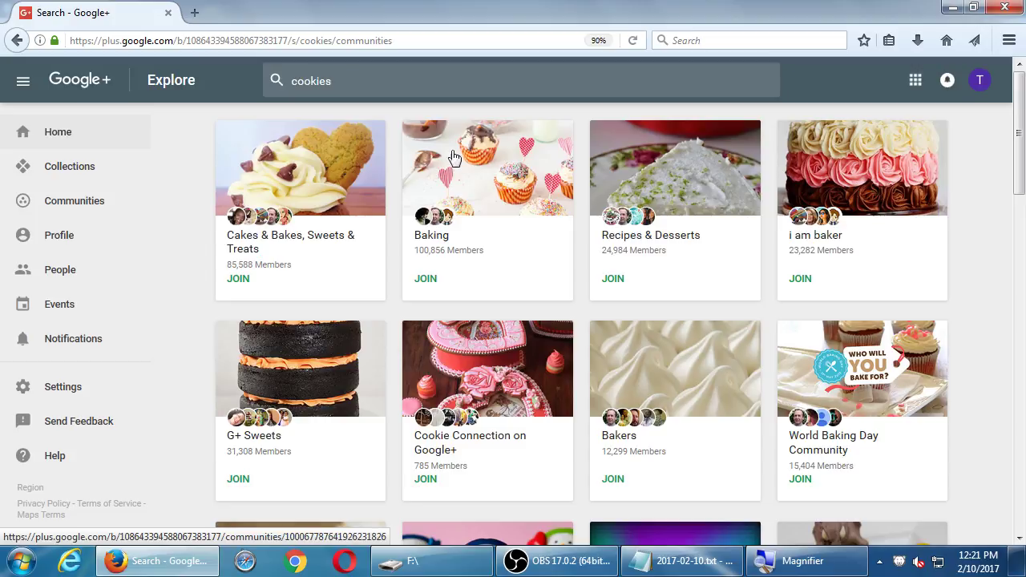
- Look through the Baking community, then go back to the cookies results
left_click(453, 185)
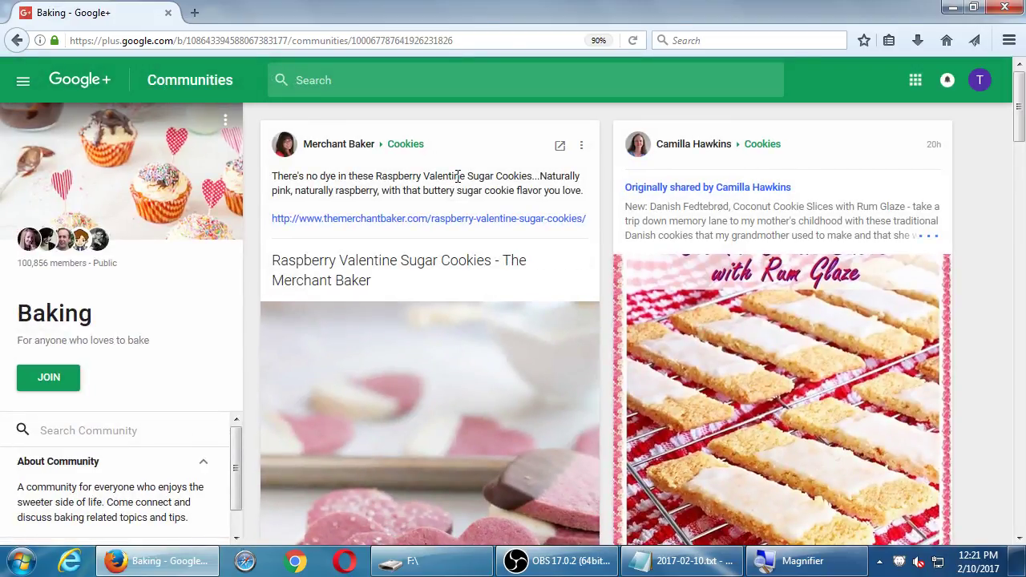
scroll(222, 483, "down", 1)
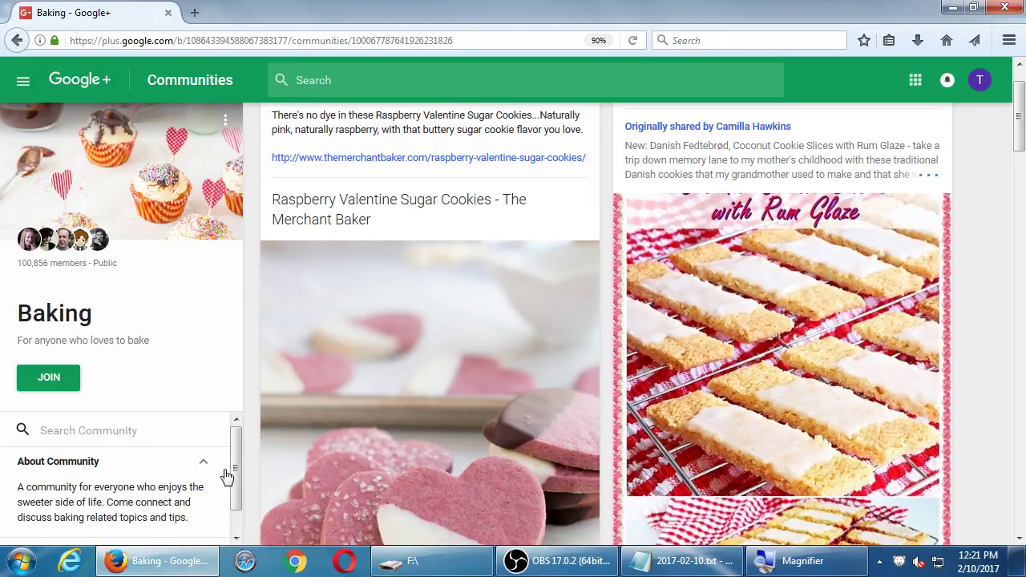
scroll(231, 475, "down", 1)
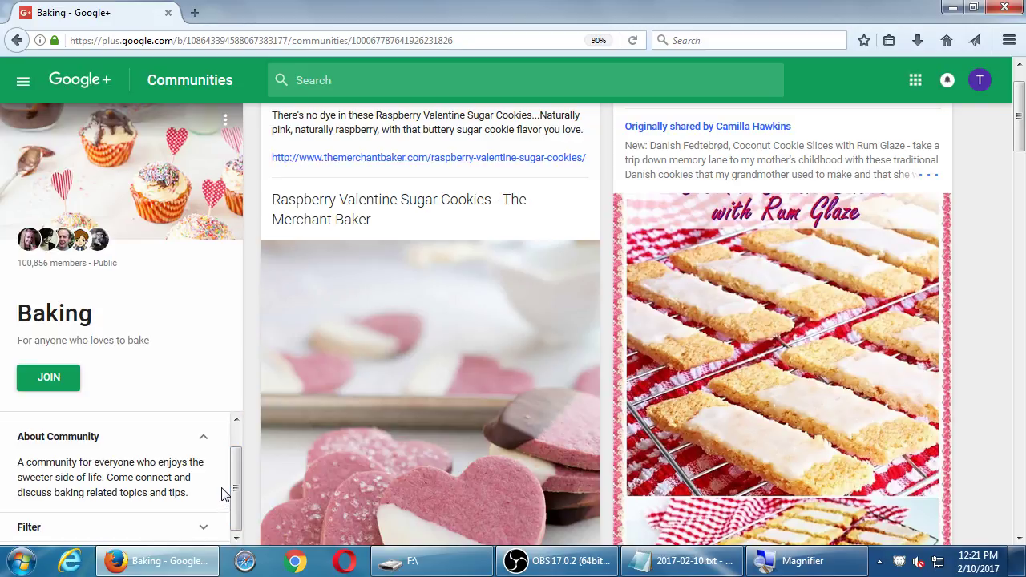
key("alt+Left")
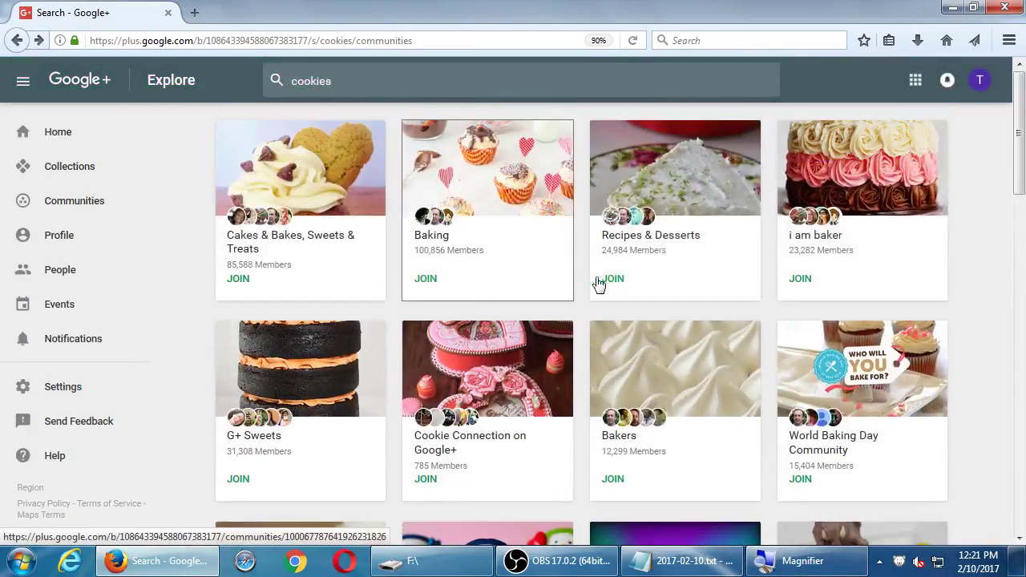
- Look at the i am baker community (23,282 members), then return to the results
left_click(852, 175)
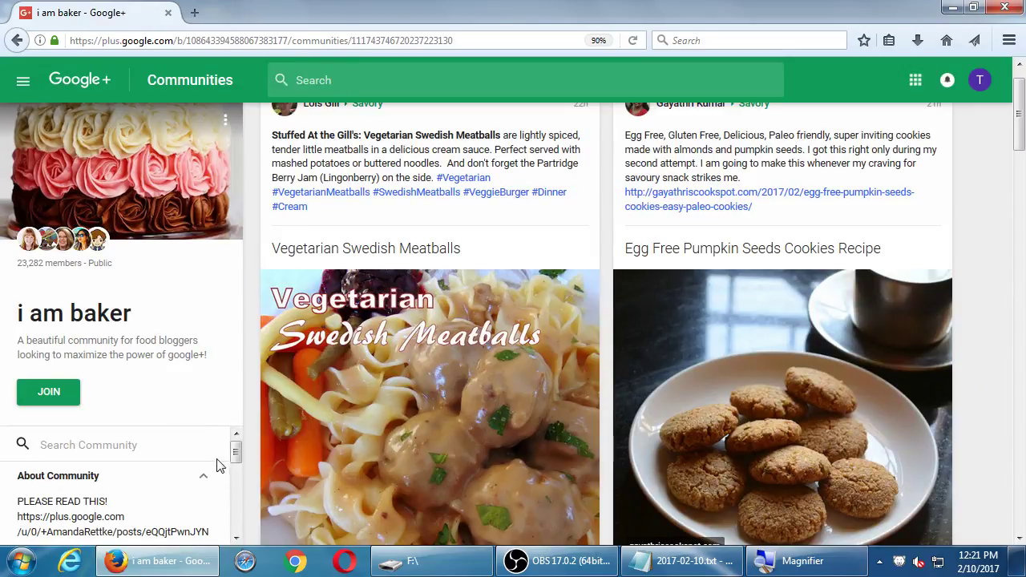
left_click_drag(227, 451, 233, 511)
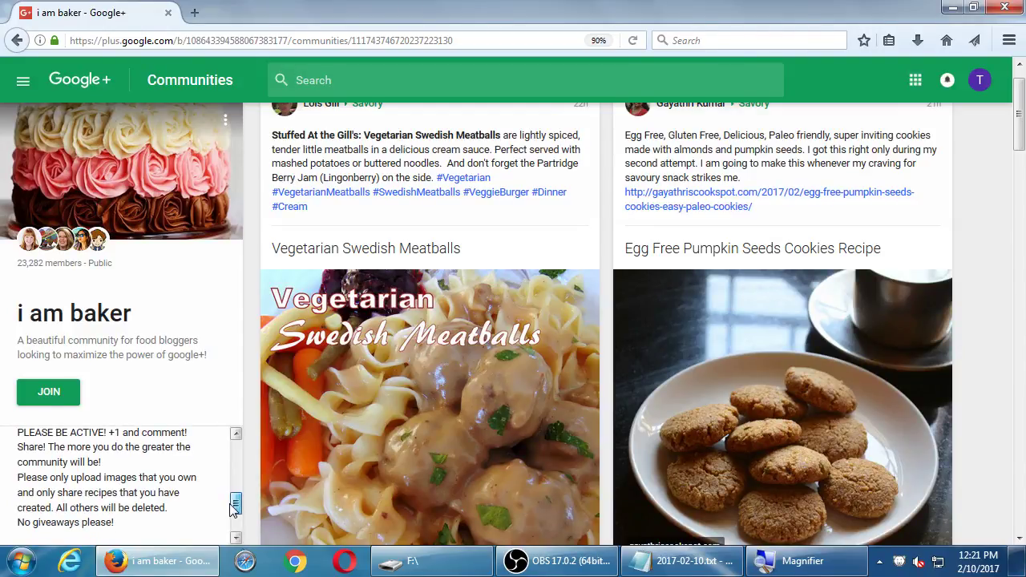
left_click_drag(233, 510, 210, 522)
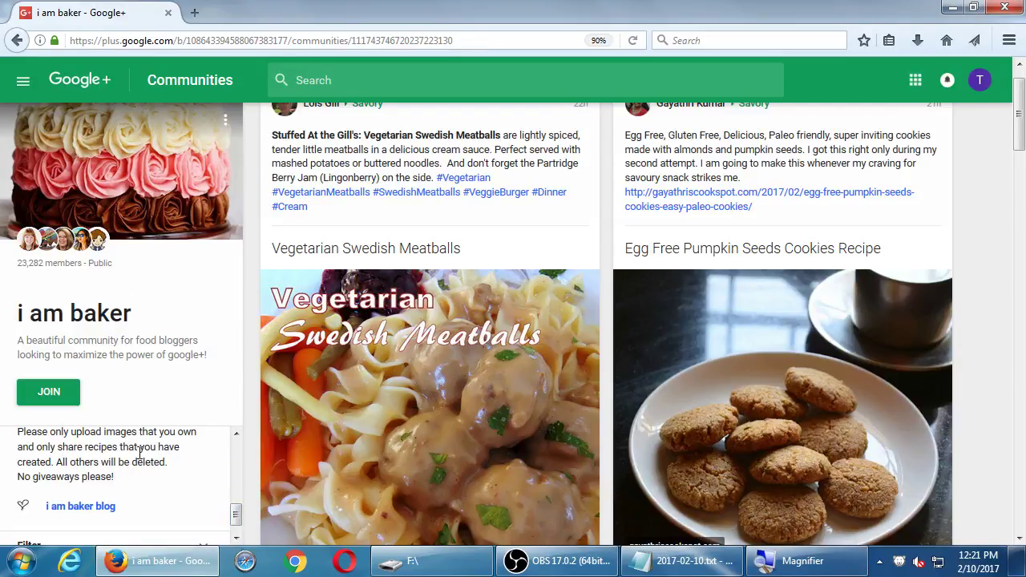
key("alt+Left")
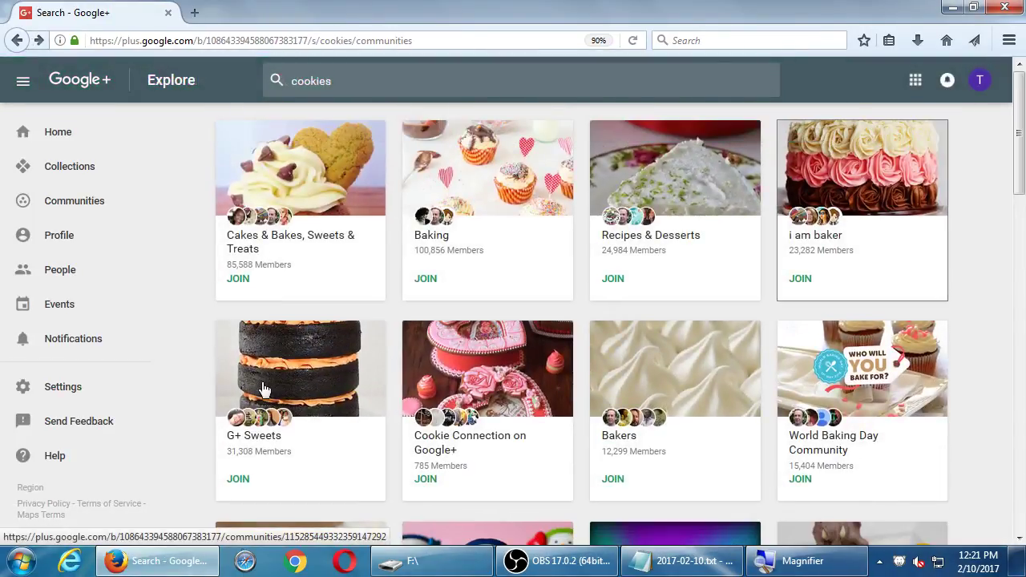
- Open the G+ Sweets community (31,308 members) and collapse its About Community section
left_click(262, 384)
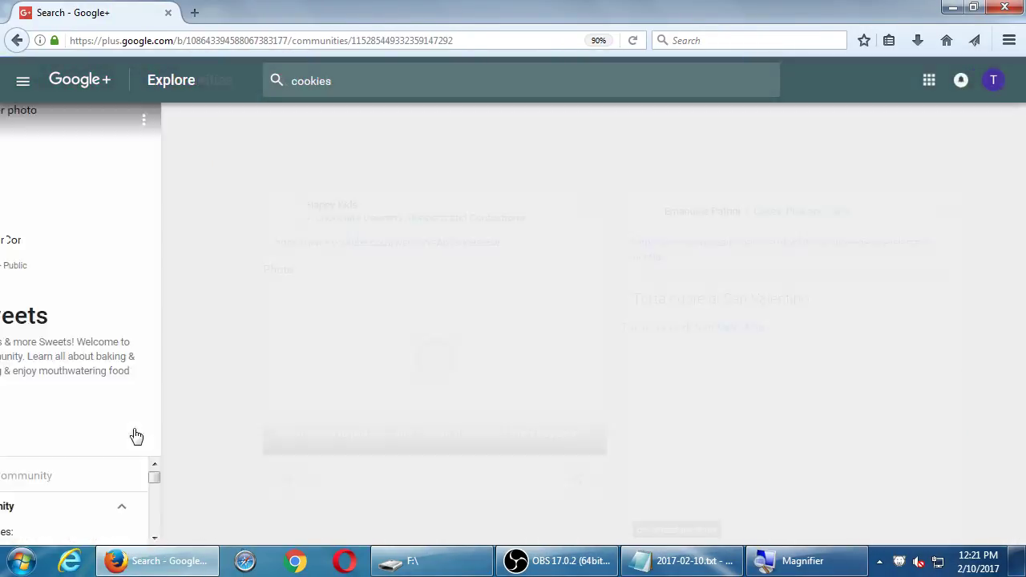
scroll(136, 436, "down", 3)
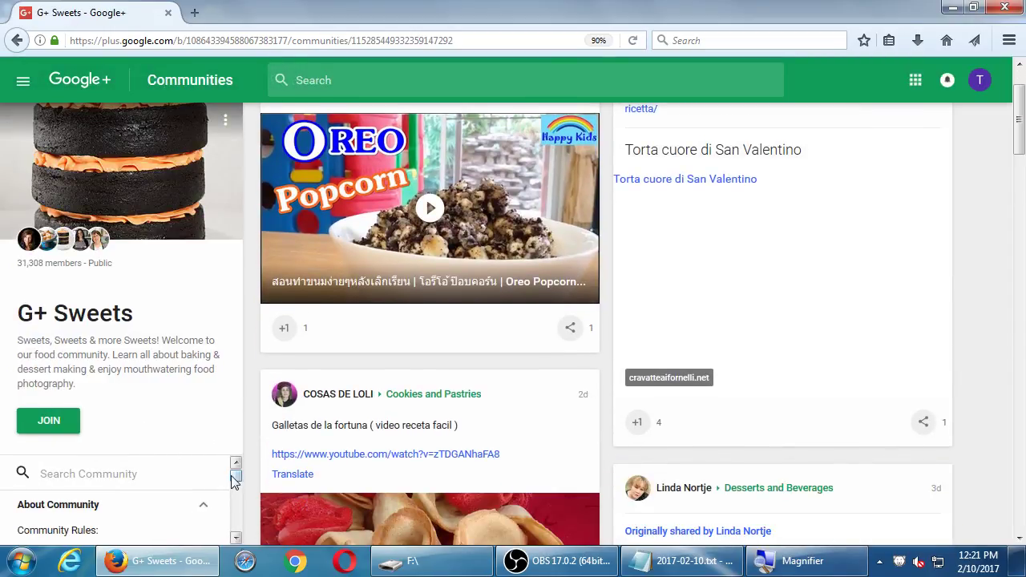
left_click(237, 539)
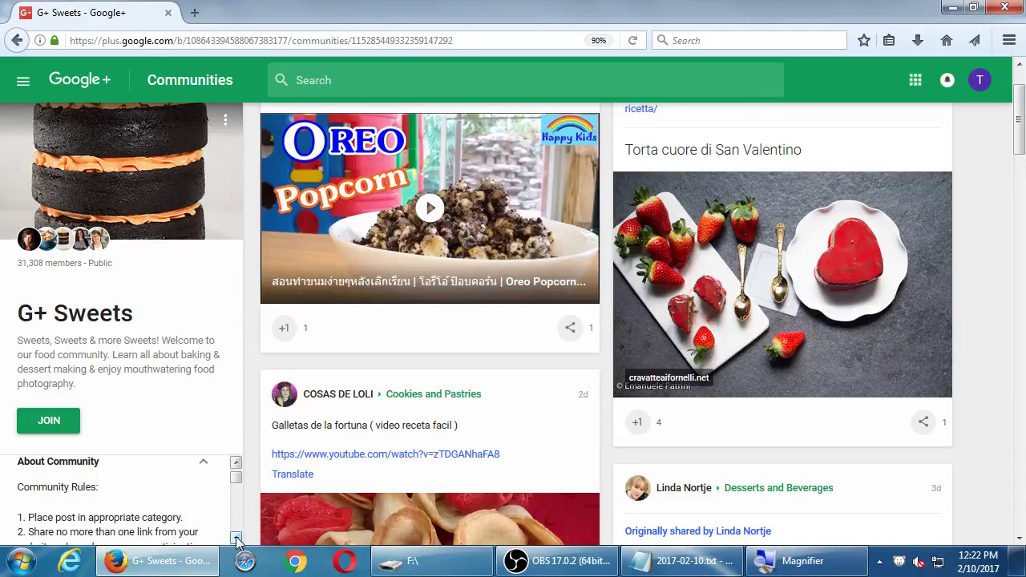
left_click(206, 468)
scroll(231, 471, "down", 1)
- Expand the Filter section to browse dessert categories, then reopen About Community to show the rules
left_click(210, 528)
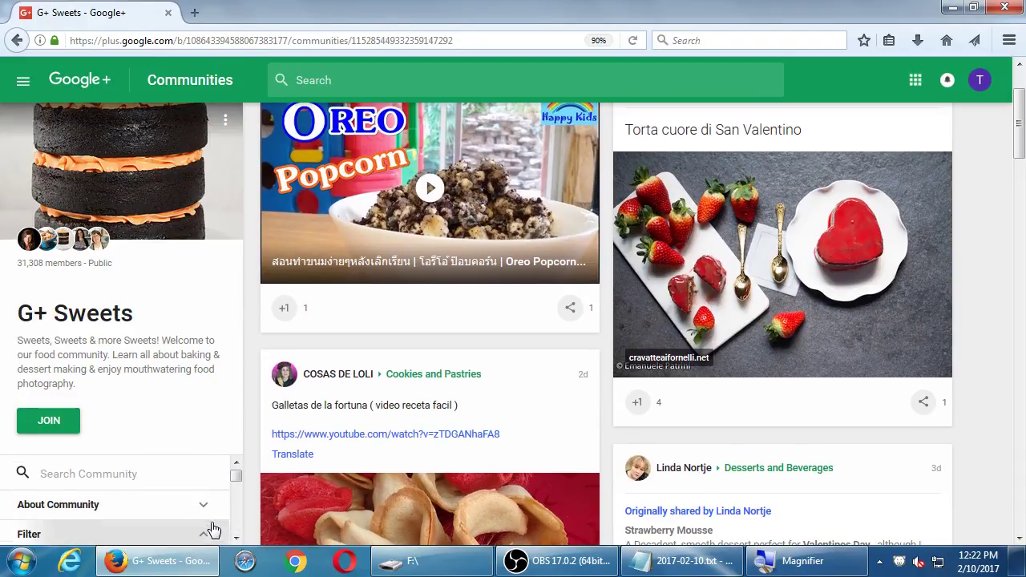
left_click(236, 538)
left_click(235, 538)
left_click(235, 538)
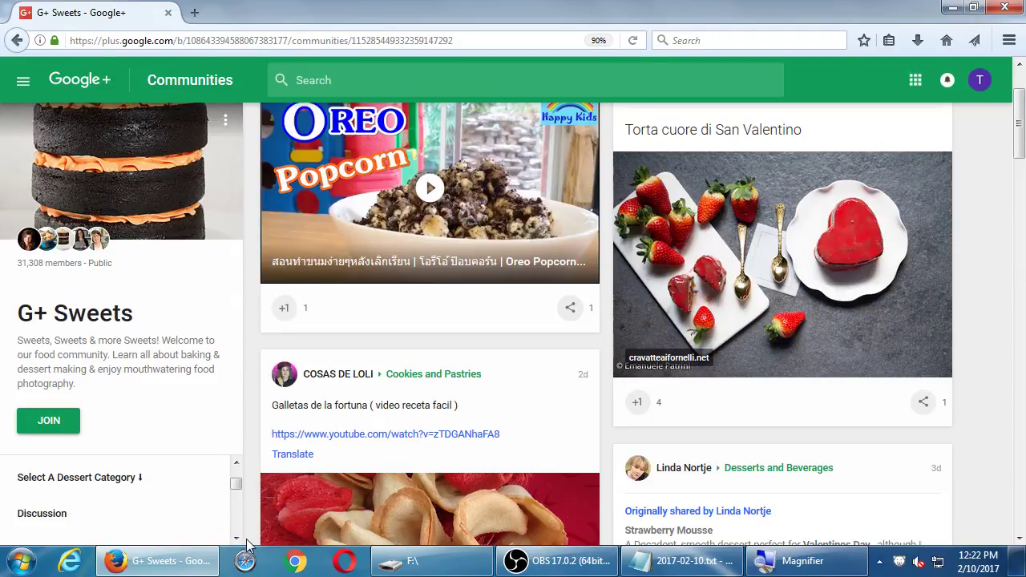
left_click(235, 537)
left_click(235, 538)
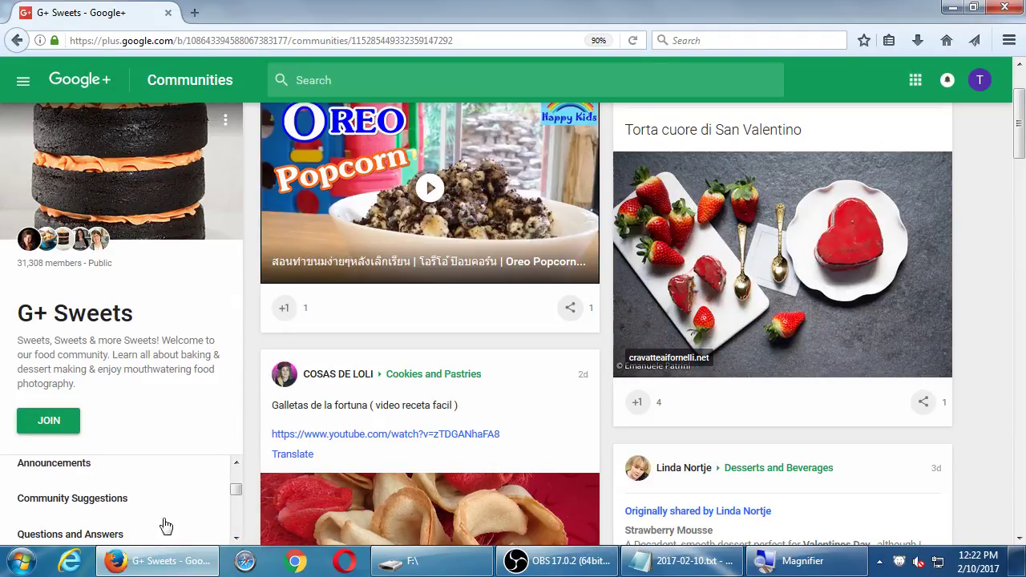
left_click_drag(239, 488, 240, 461)
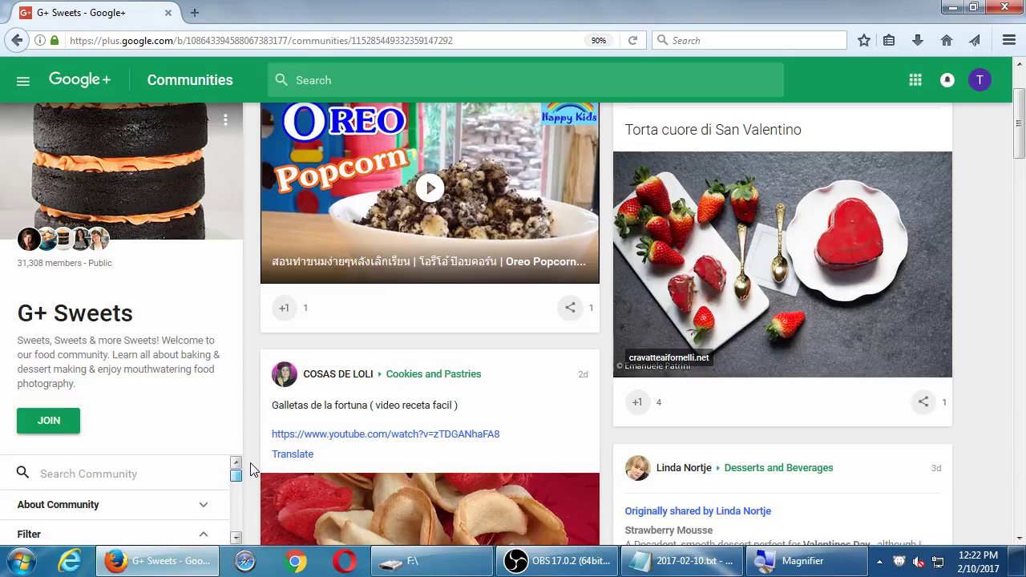
left_click(179, 505)
left_click(234, 538)
- Read G+ Sweets rules 1 to 6, from the #gsweets hashtag to not posting and running
left_click(234, 538)
left_click(235, 537)
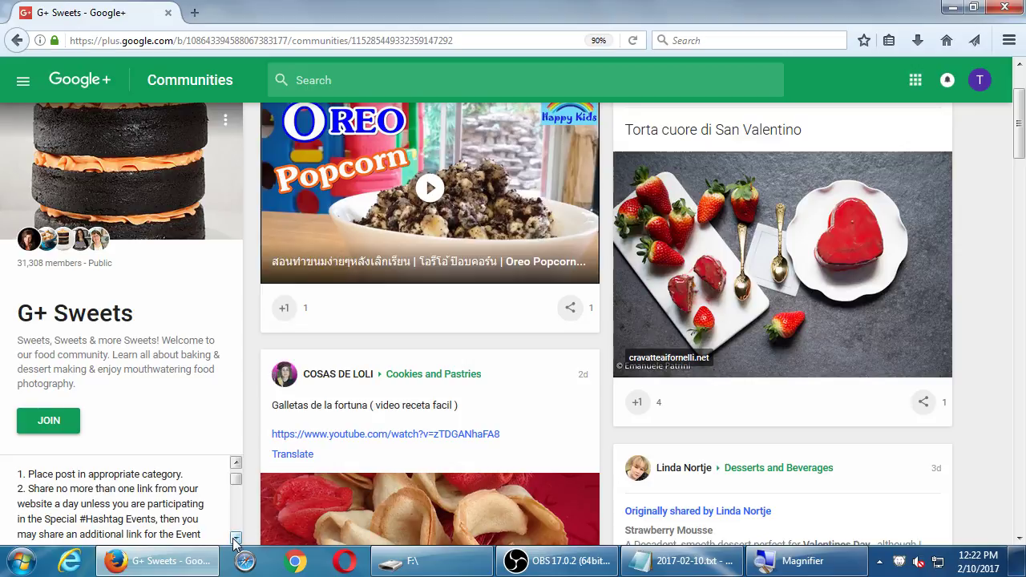
left_click(235, 537)
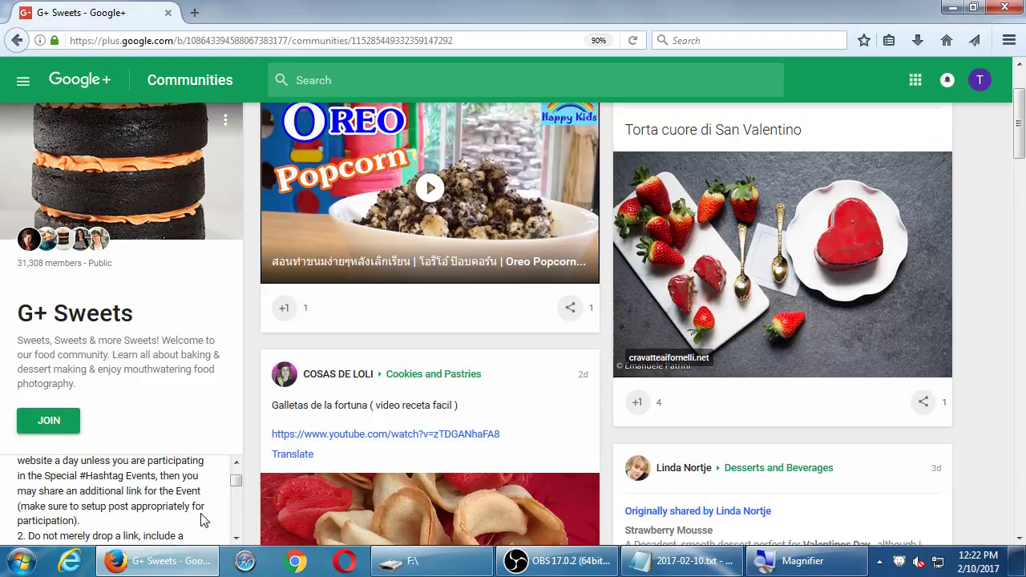
left_click(235, 538)
left_click(235, 539)
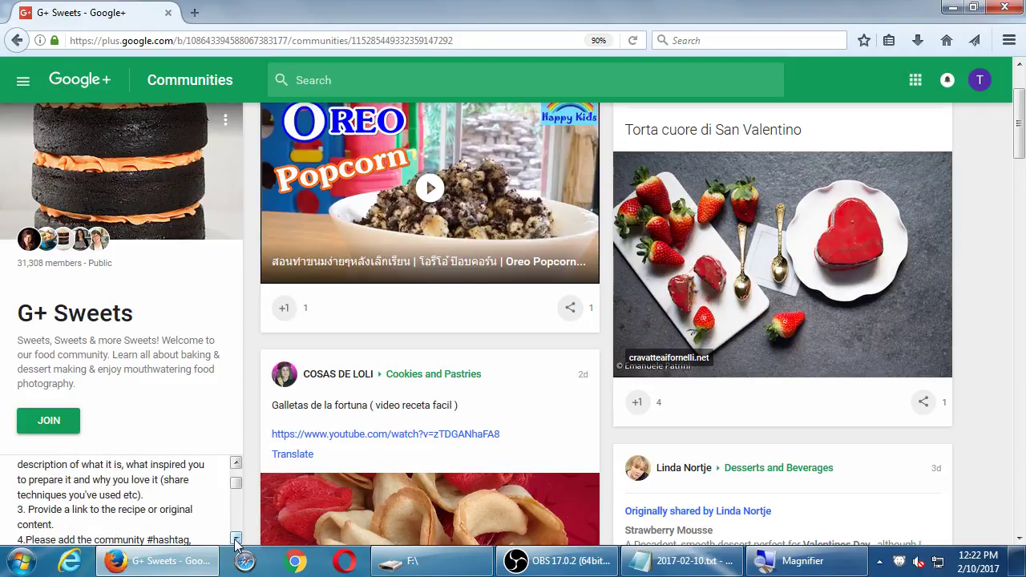
left_click(239, 463)
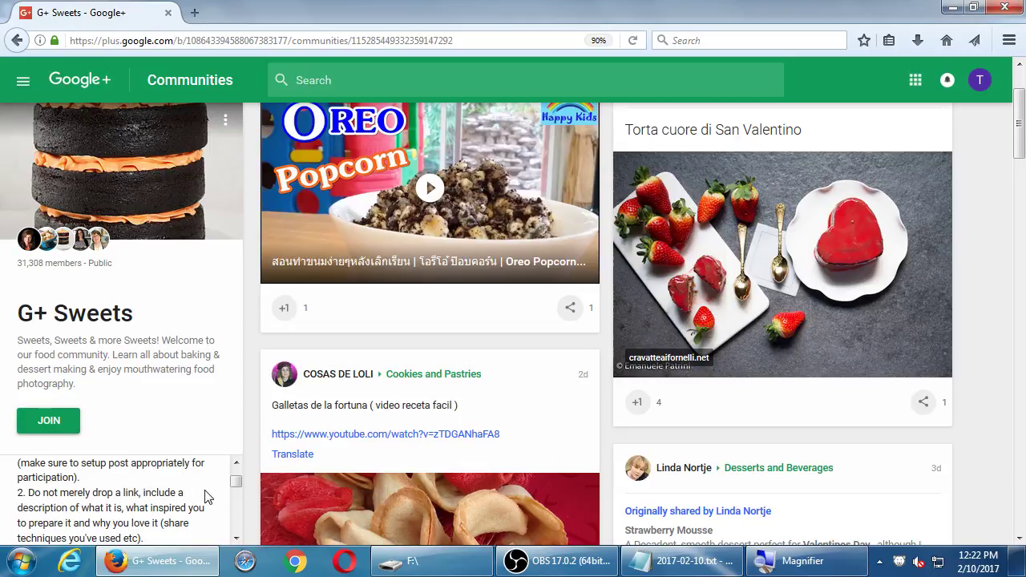
left_click(235, 539)
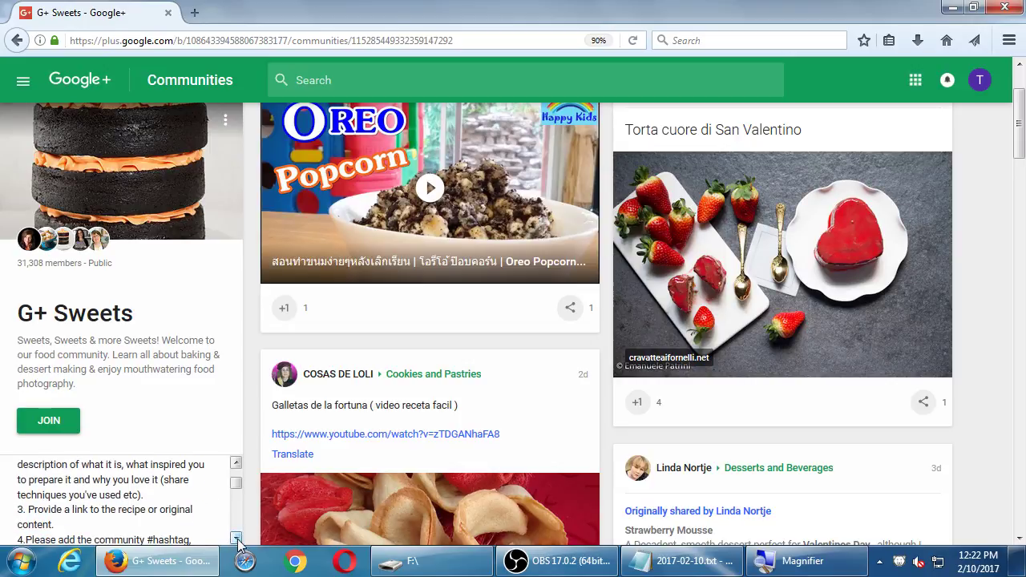
left_click(235, 538)
left_click(236, 538)
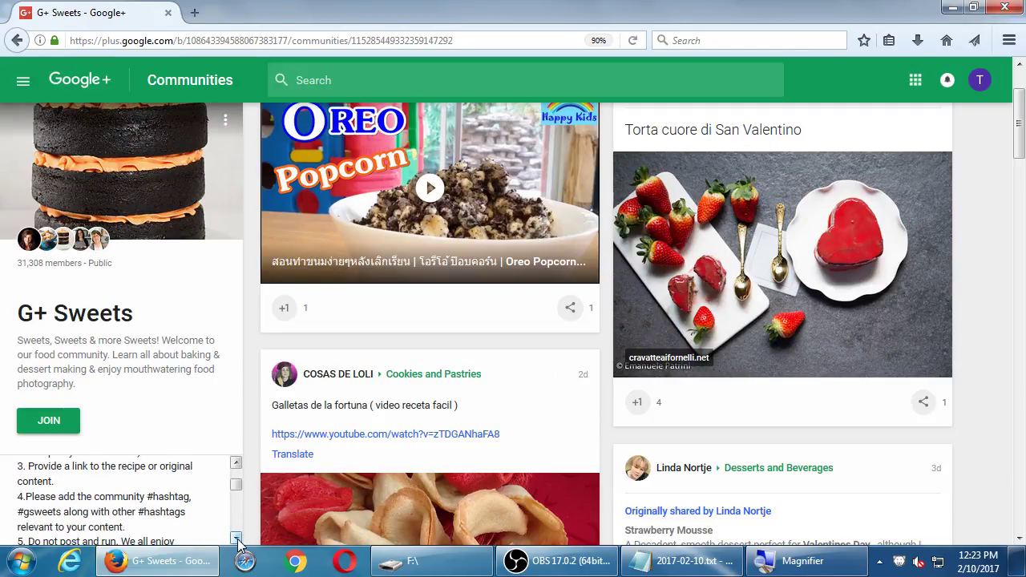
left_click(236, 539)
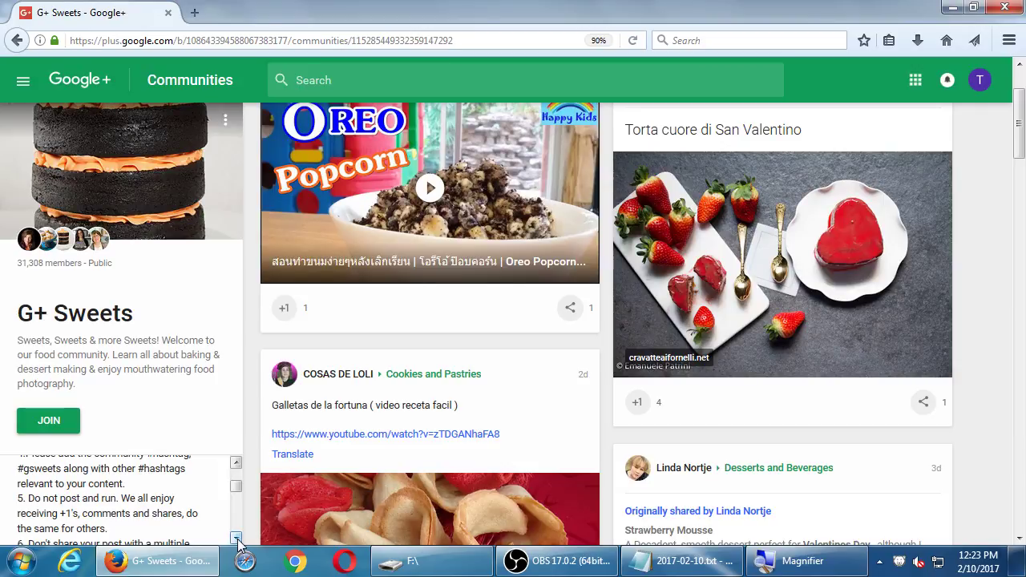
left_click(236, 539)
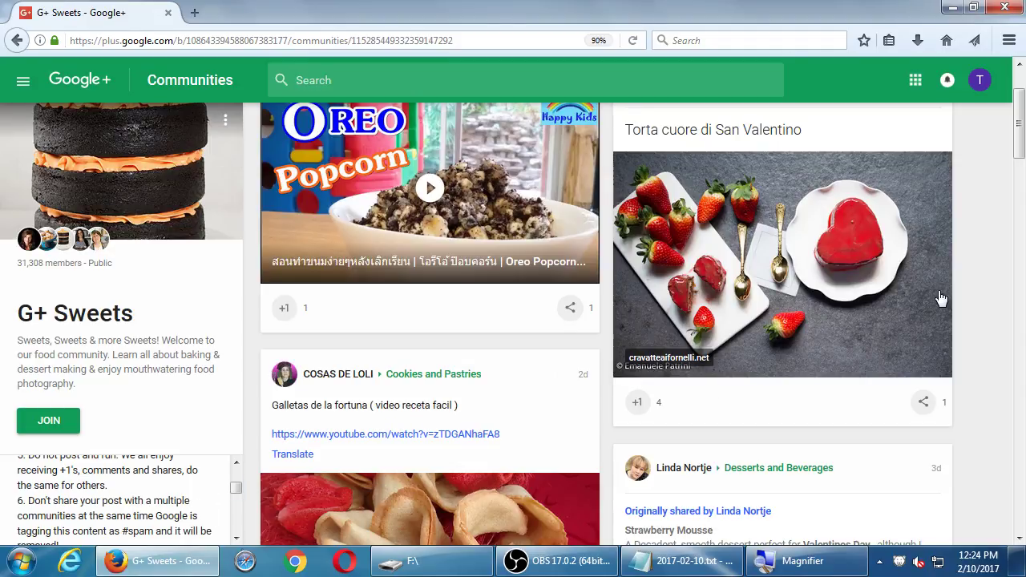
- Search Google+ Communities for 'cookies' again, then bring the Notepad notes back
scroll(376, 274, "up", 2)
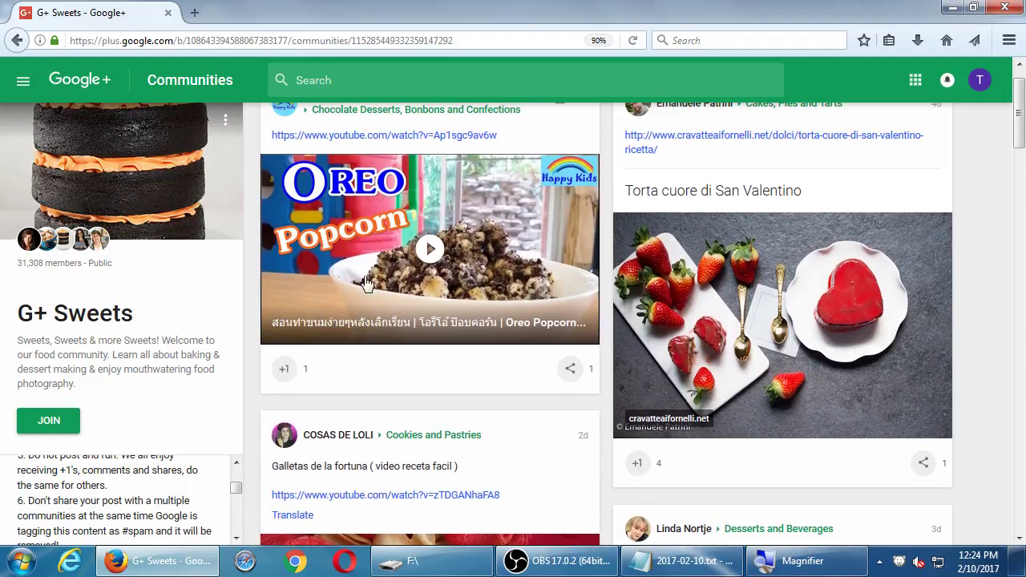
scroll(365, 289, "up", 1)
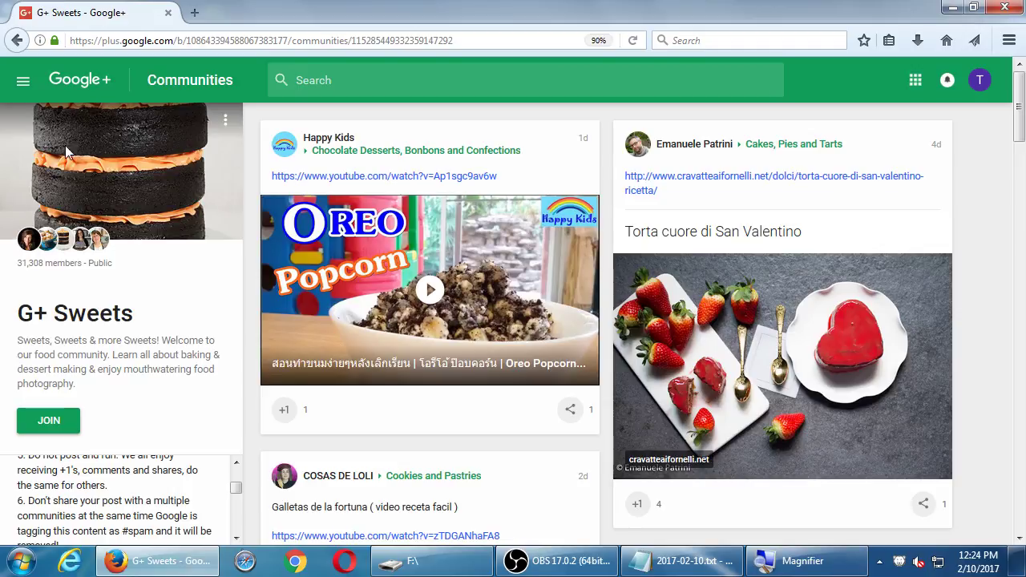
left_click(22, 80)
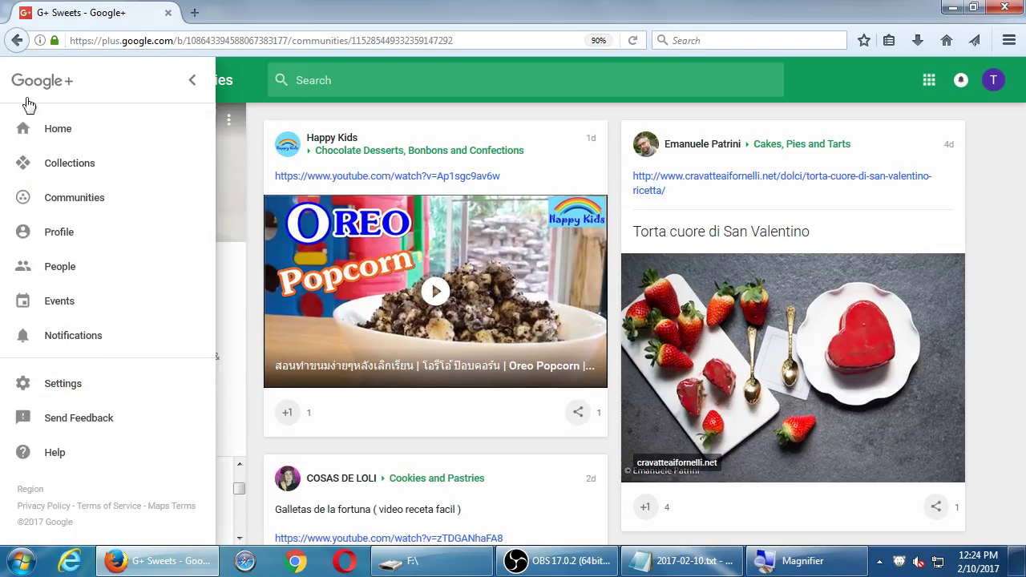
left_click(60, 196)
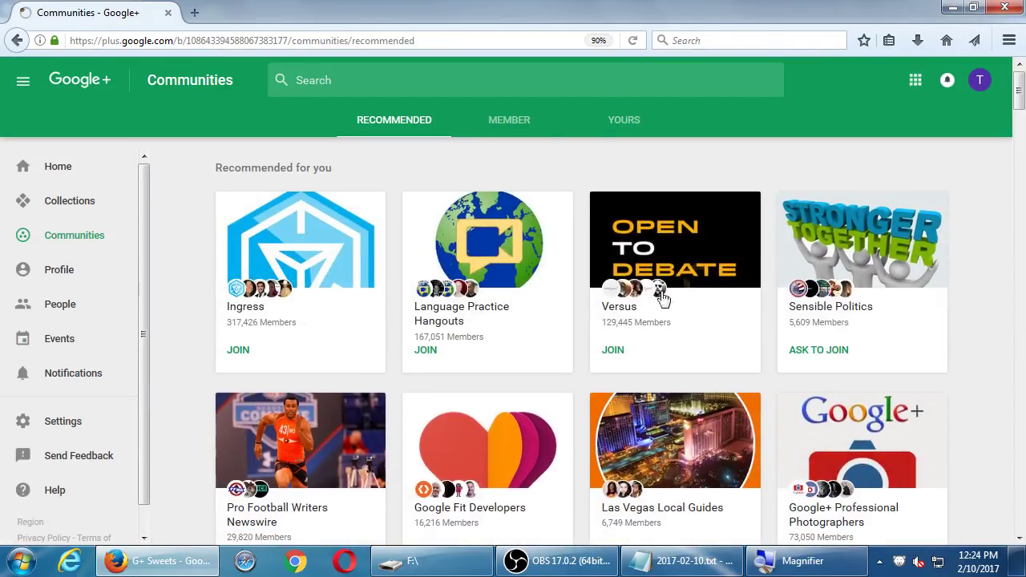
left_click(465, 80)
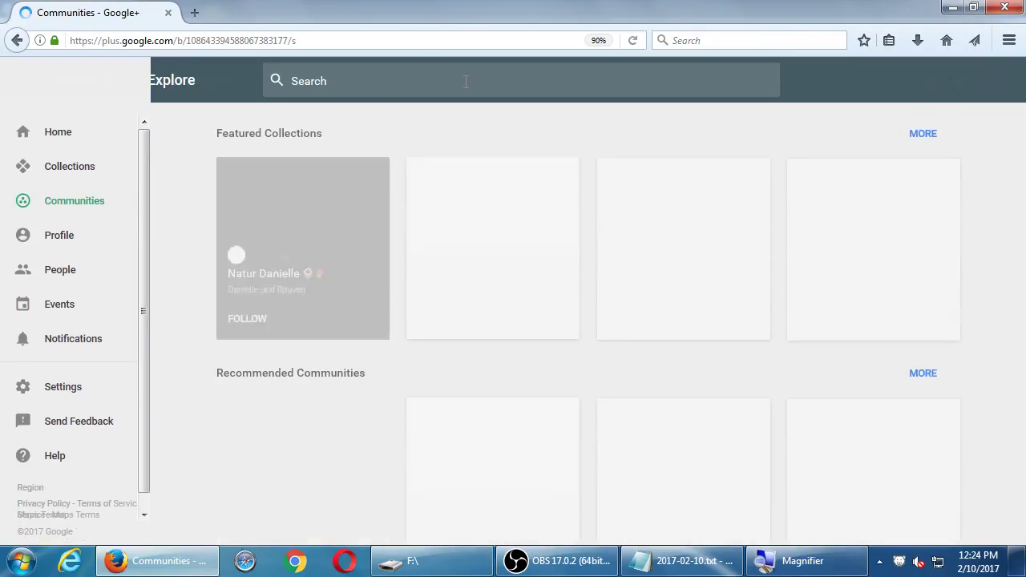
type("cookies")
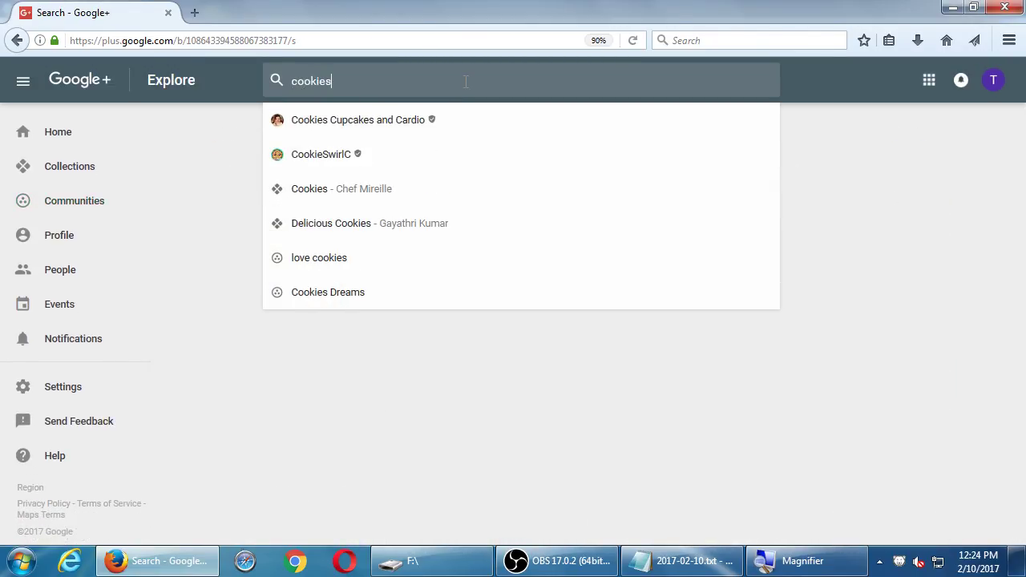
key("Return")
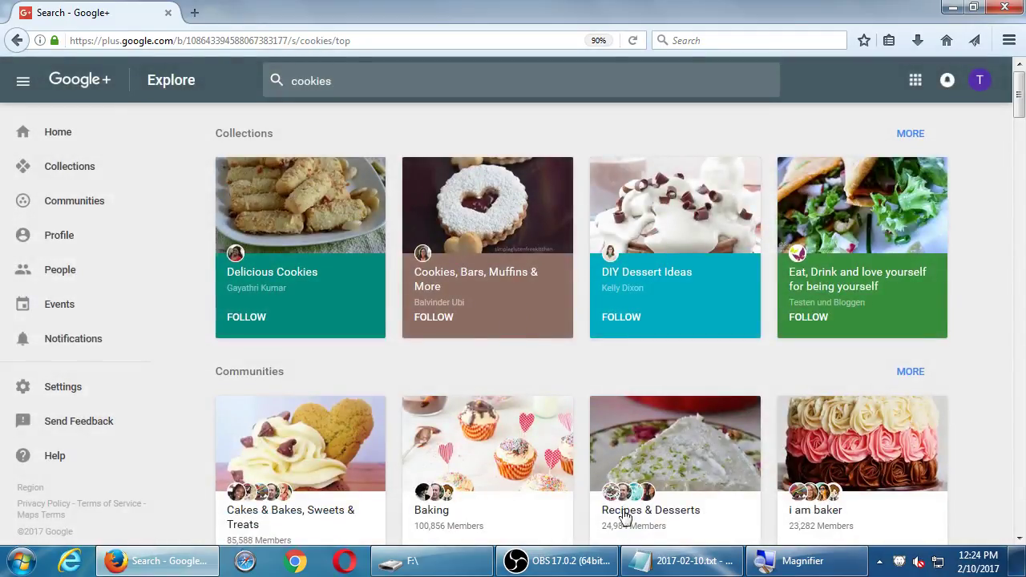
left_click(689, 564)
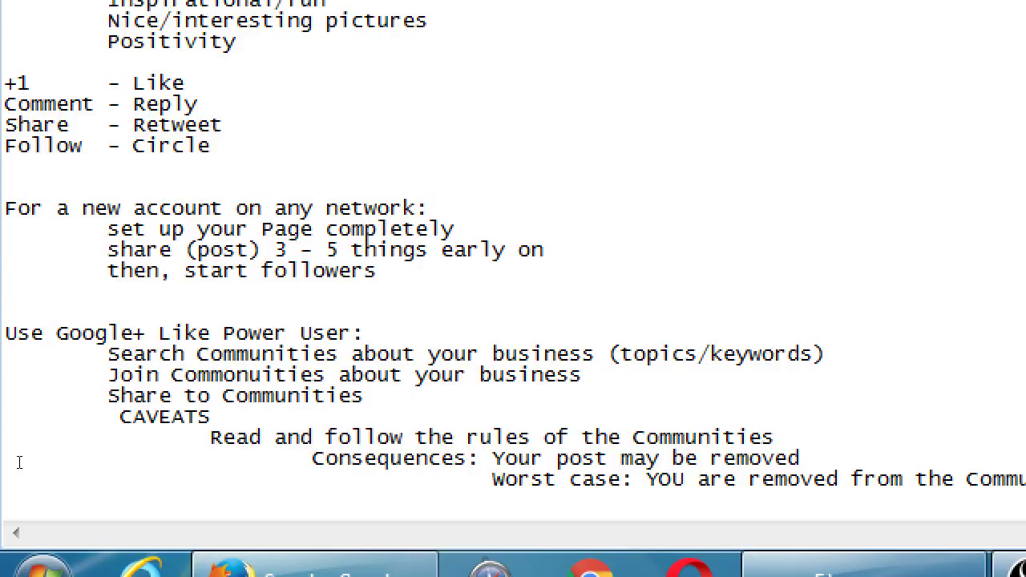
- Add the indented caveat 'Join Communities with at least 1000 members' below the Worst Case note
left_click(307, 510)
key("Tab")
type("Foll")
key("BackSpace")
key("BackSpace")
key("BackSpace")
key("BackSpace")
type("Join co")
key("BackSpace")
key("BackSpace")
type("Communities with ")
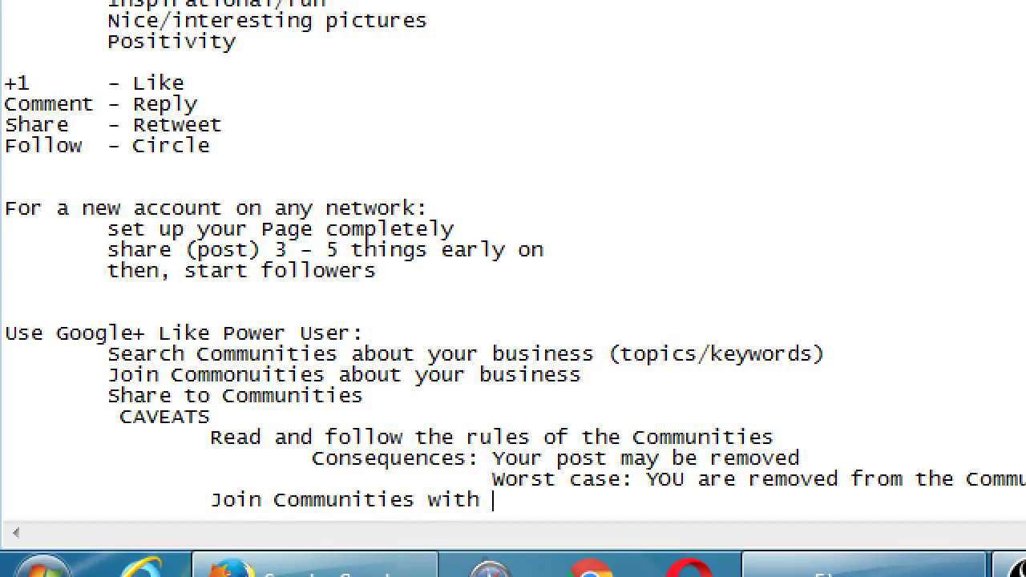
type("at least 1000")
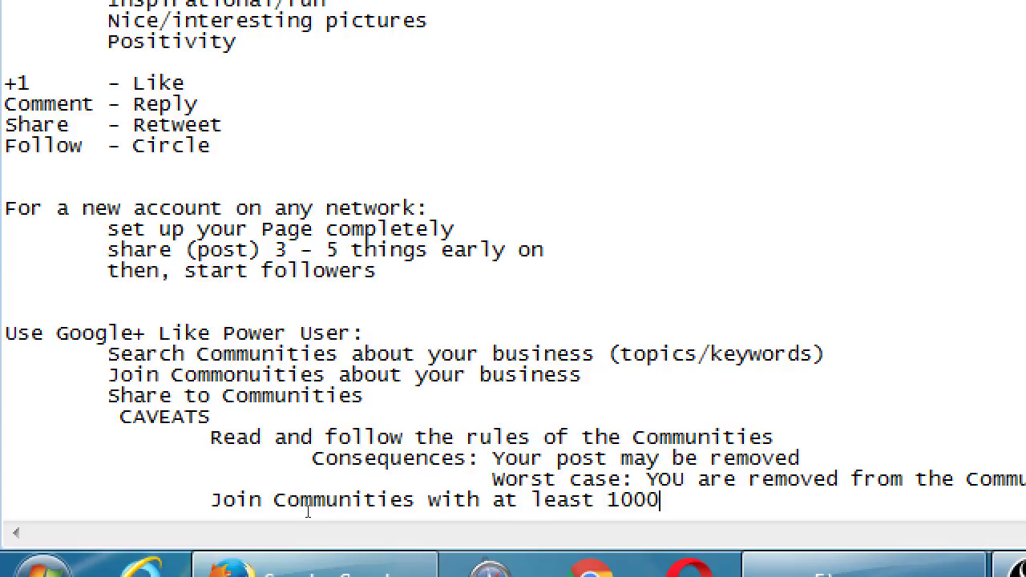
type(" members")
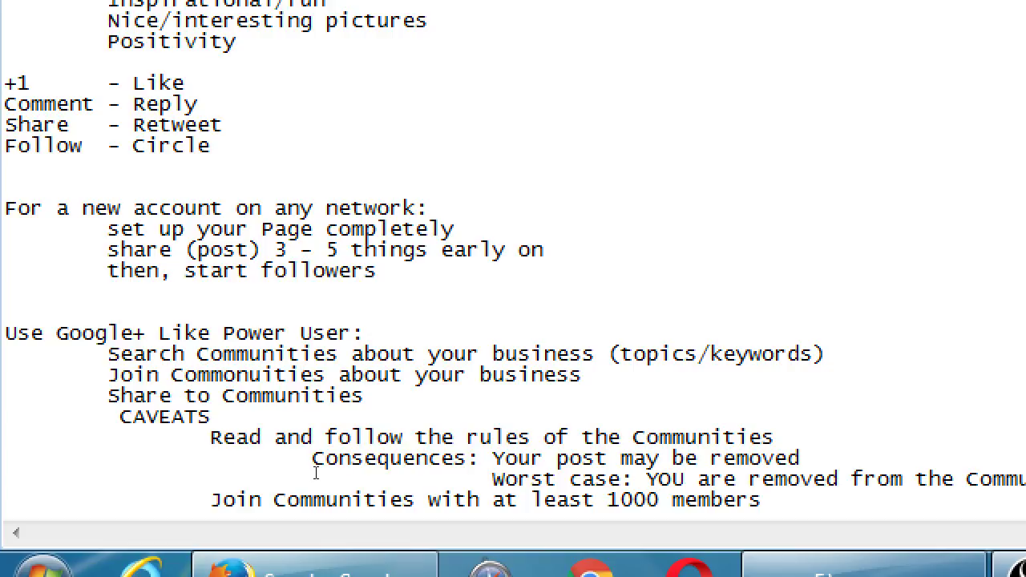
- Add the indented caution '(be careful about 1 million+)' under the 1000 members line
key("Return")
key("Tab")
key("Tab")
key("Tab")
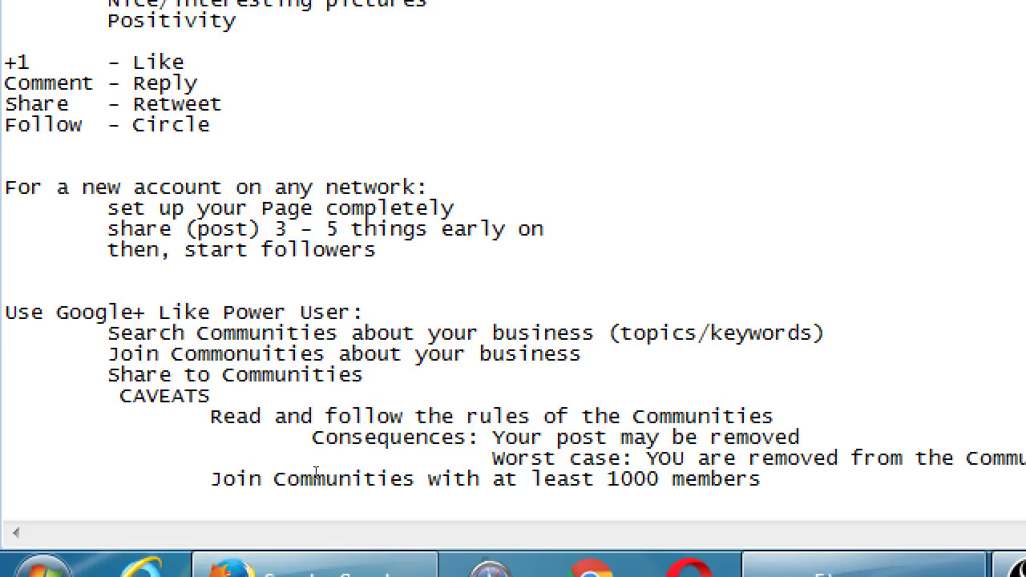
type("(be careful about !")
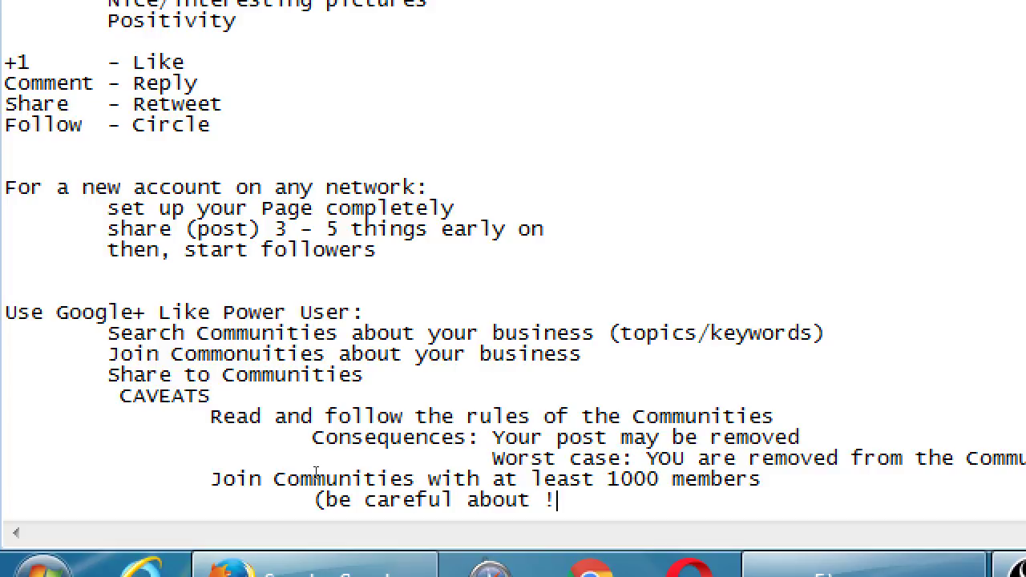
key("BackSpace")
type("1 million+)")
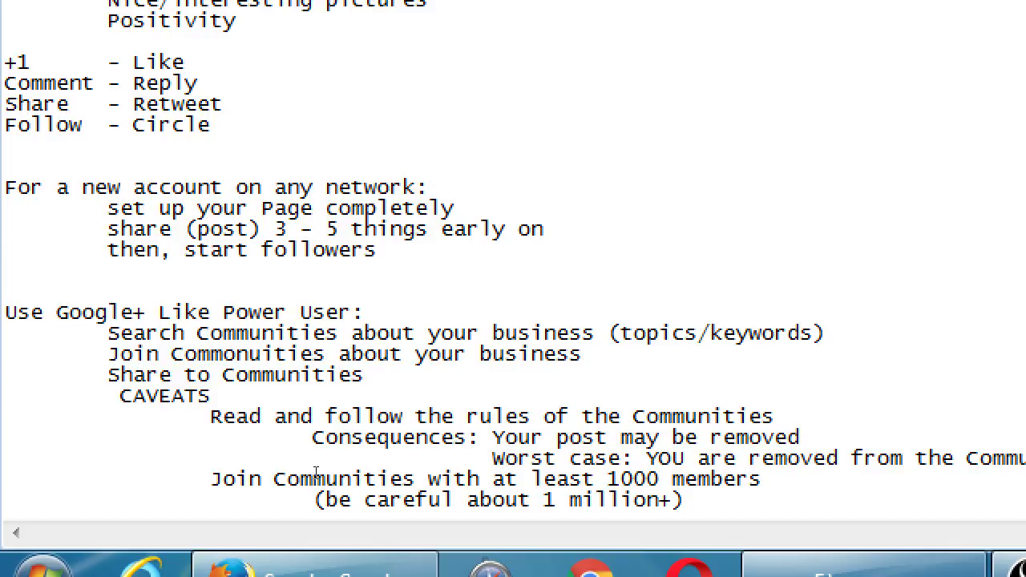
- Select the 1000 members line, then start a new doubly indented line below the caution
key("Up")
key("End")
key("shift+Home")
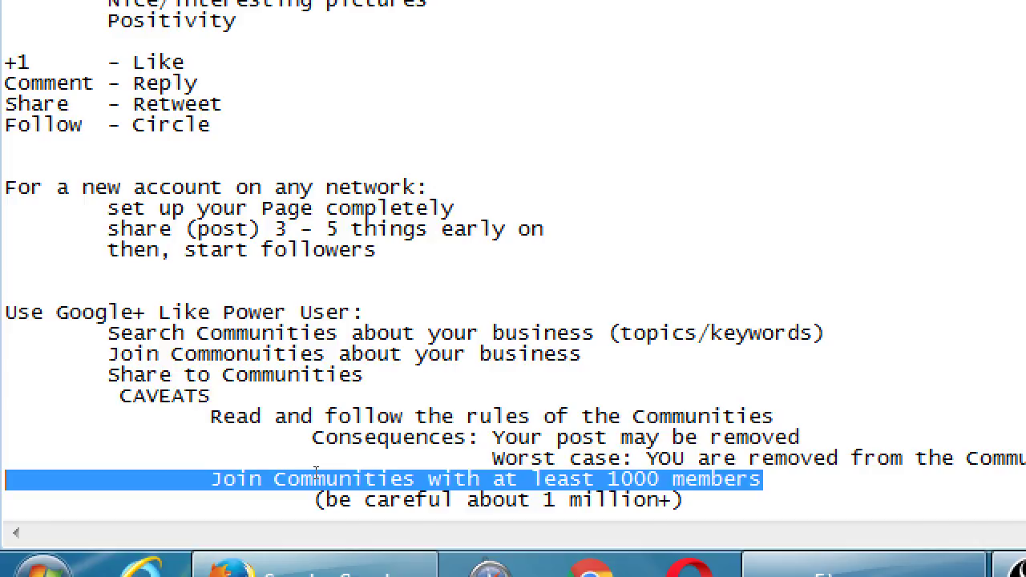
key("ctrl+End")
key("Up")
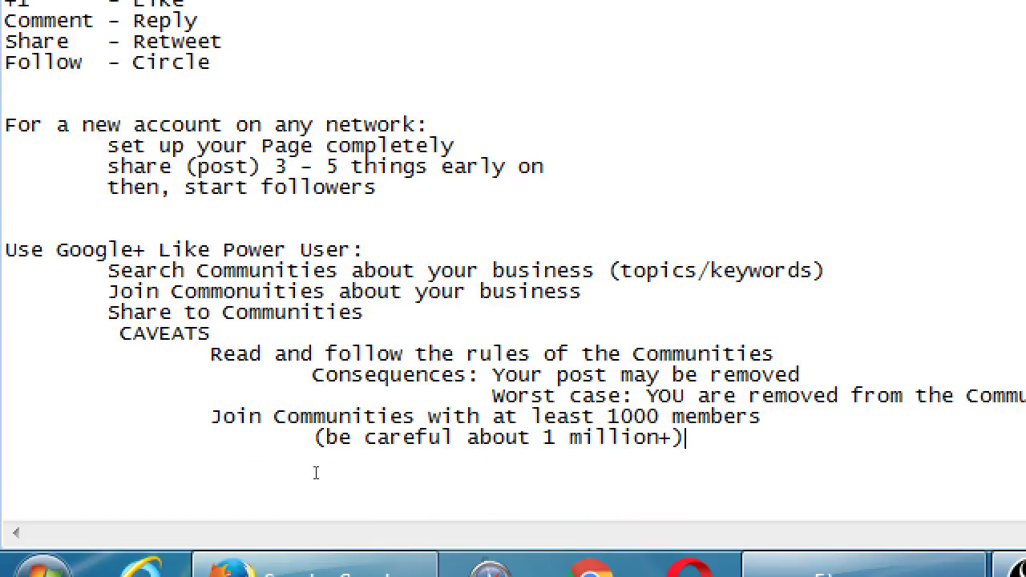
key("Return")
key("Tab")
key("Tab")
- Type the range '10,000 - 500,000' on the new line and indent it one more level
type("10,000")
key("BackSpace")
type("000 ")
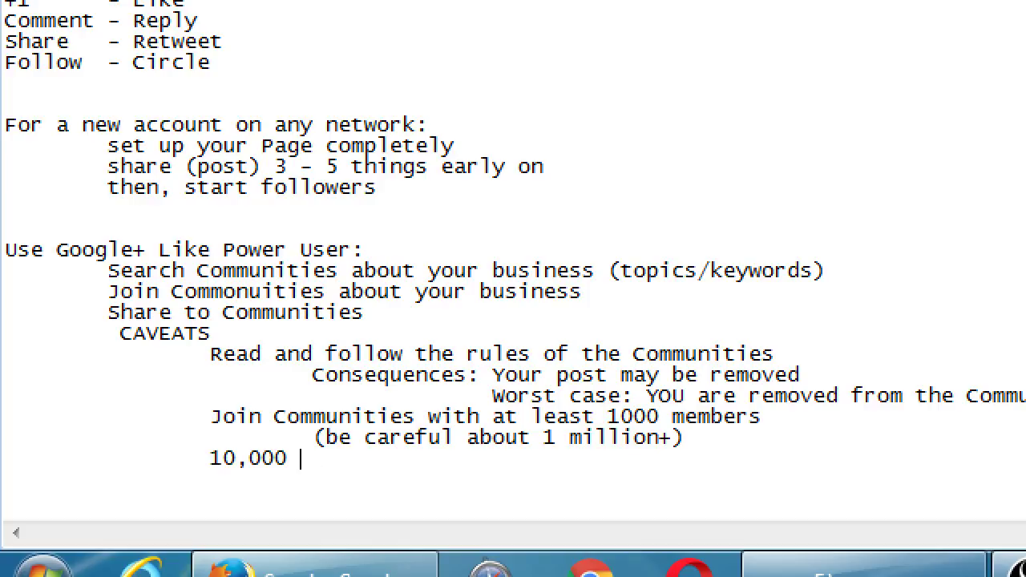
type("- 500,000")
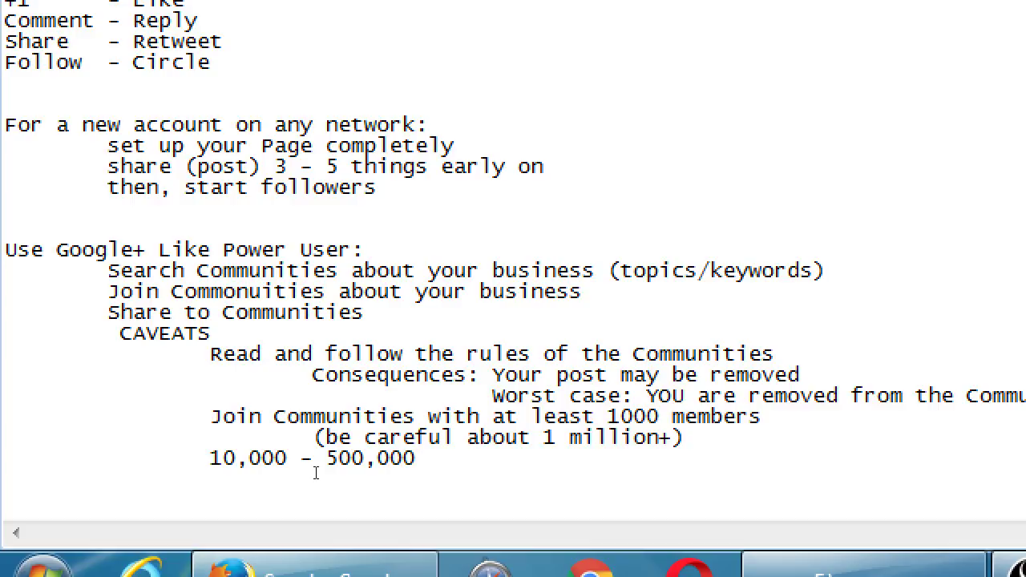
key("Home")
key("Tab")
key("Tab")
- Finish the 10,000 - 500,000 line by calling it a good range of size
key("BackSpace")
key("End")
type("good rang")
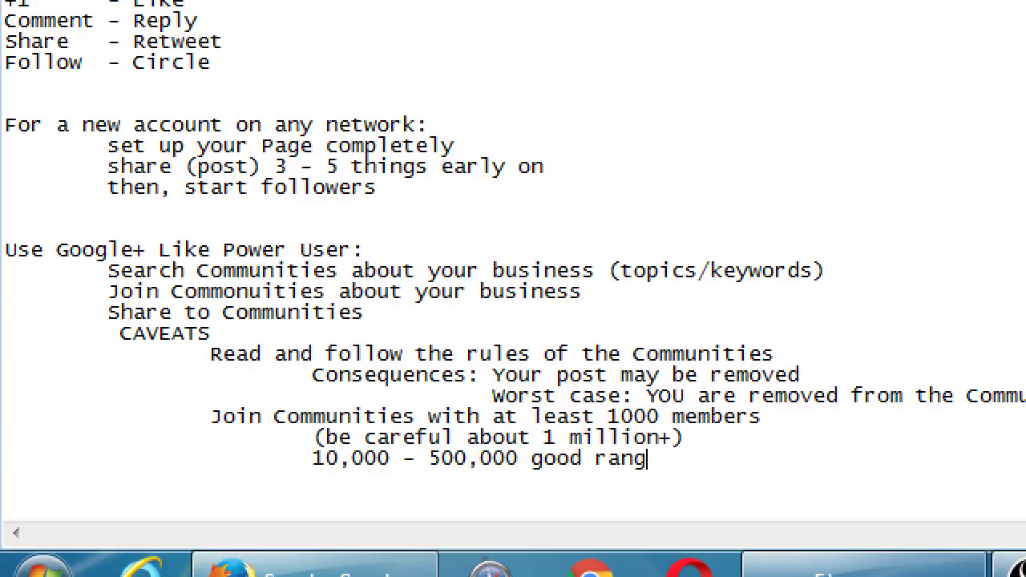
type("e of sizxe")
key("BackSpace")
key("BackSpace")
type("e")
- Add the indented tip 'Lurk for a bit to get the flavor of the Community before sharing'
key("Tab")
key("Tab")
type("Lurk ")
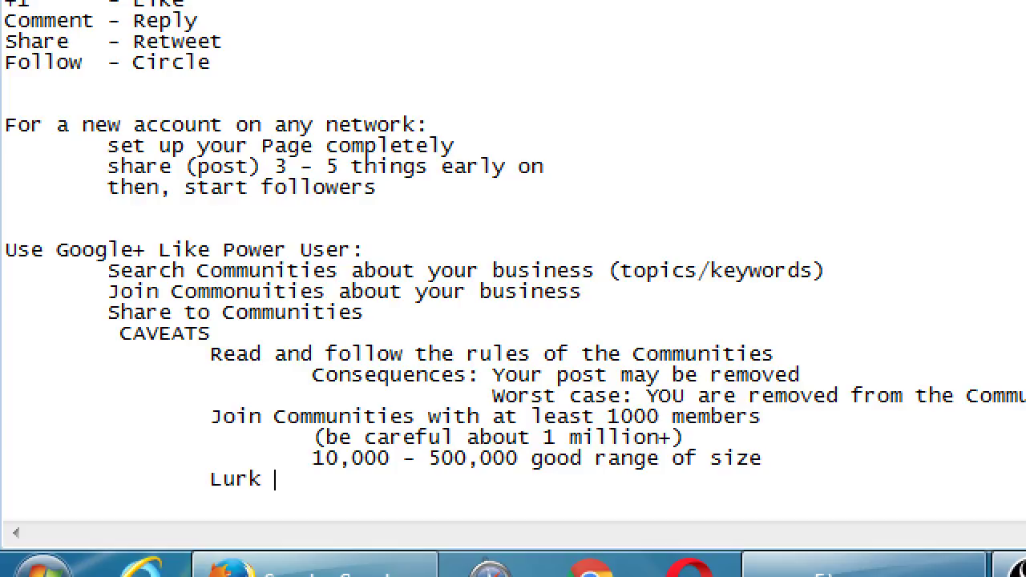
type("for a bit to get the")
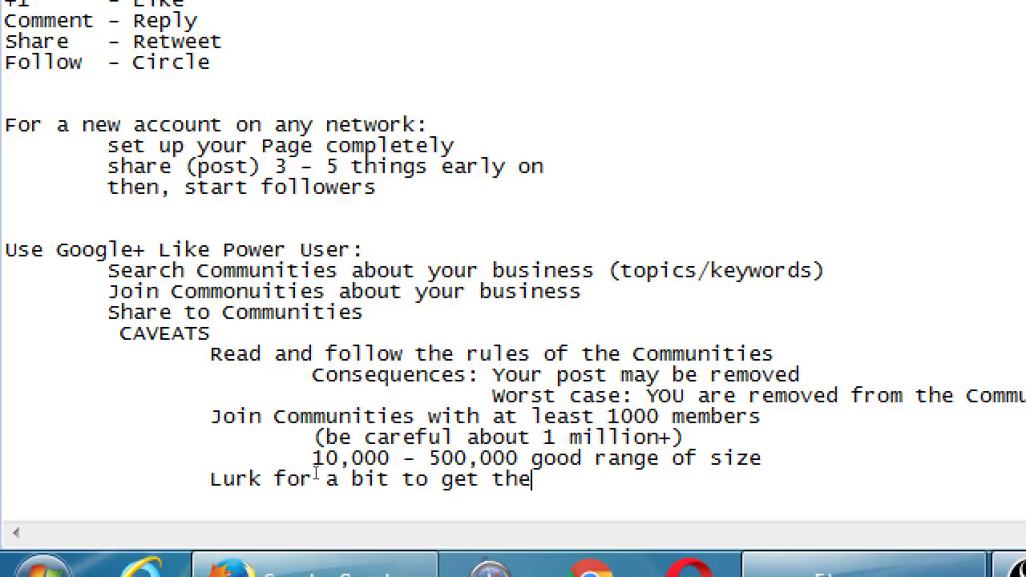
type(" flavor of the commu")
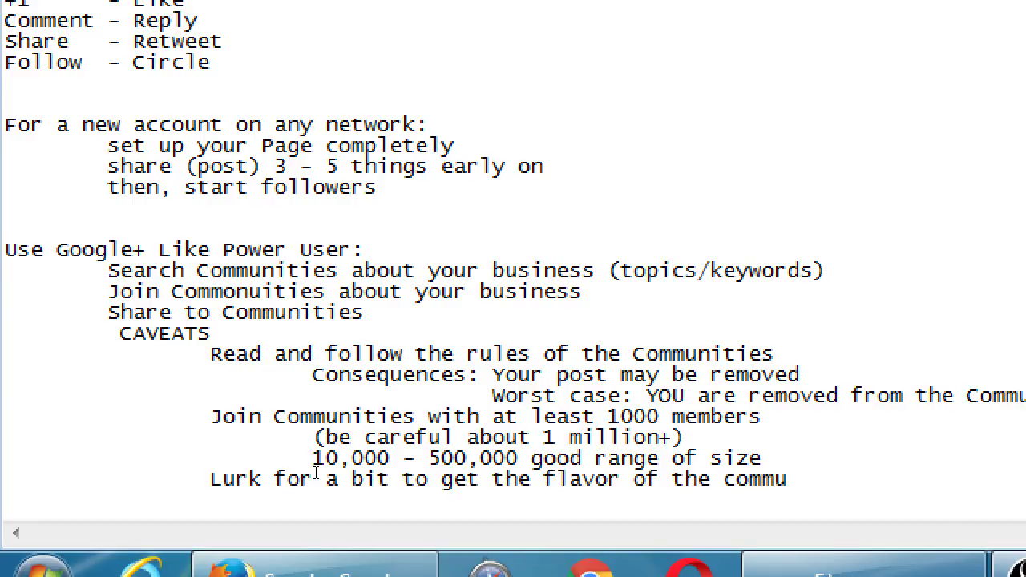
key("ctrl+shift+Left")
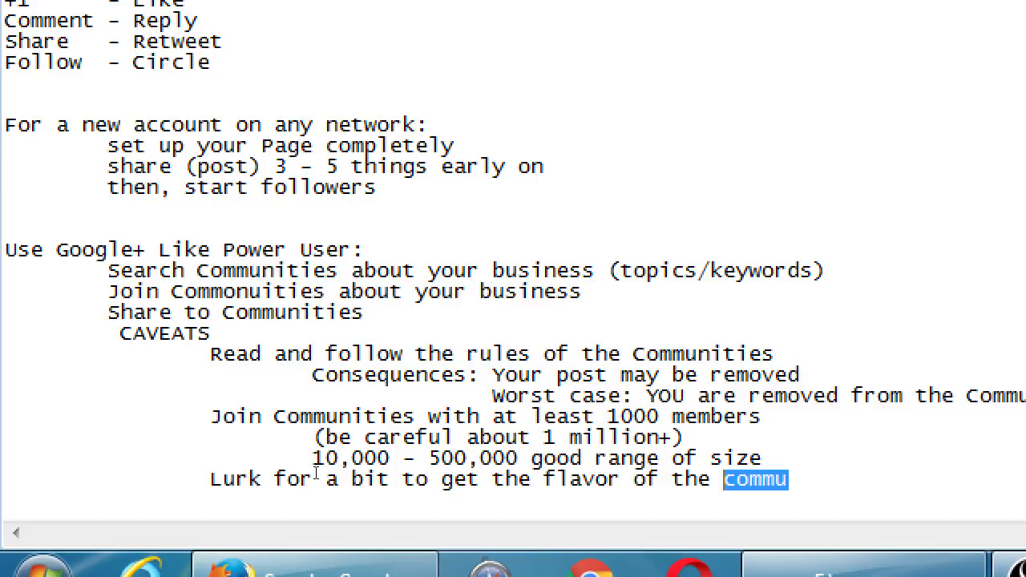
type("Commun")
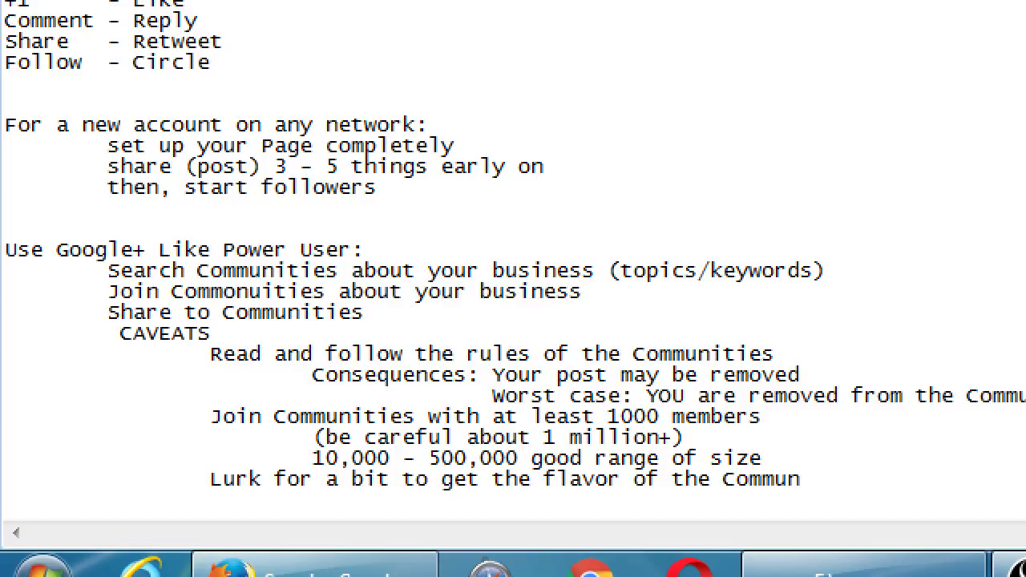
type("ity before ")
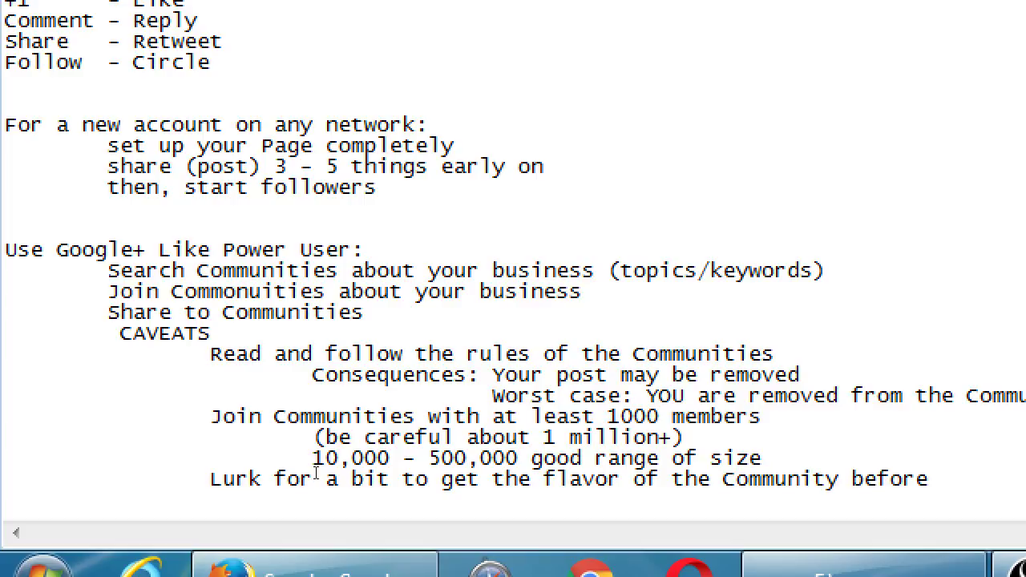
type("sharing")
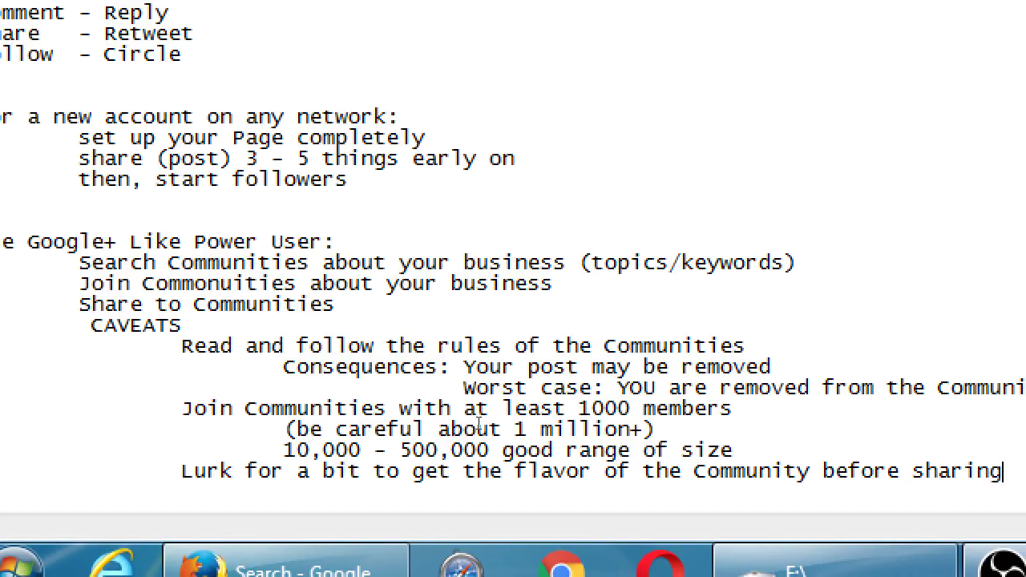
- Add the indented tip 'Browse the Community before Joining to confirm its value'
key("Return")
key("Tab")
key("Tab")
type("Brow")
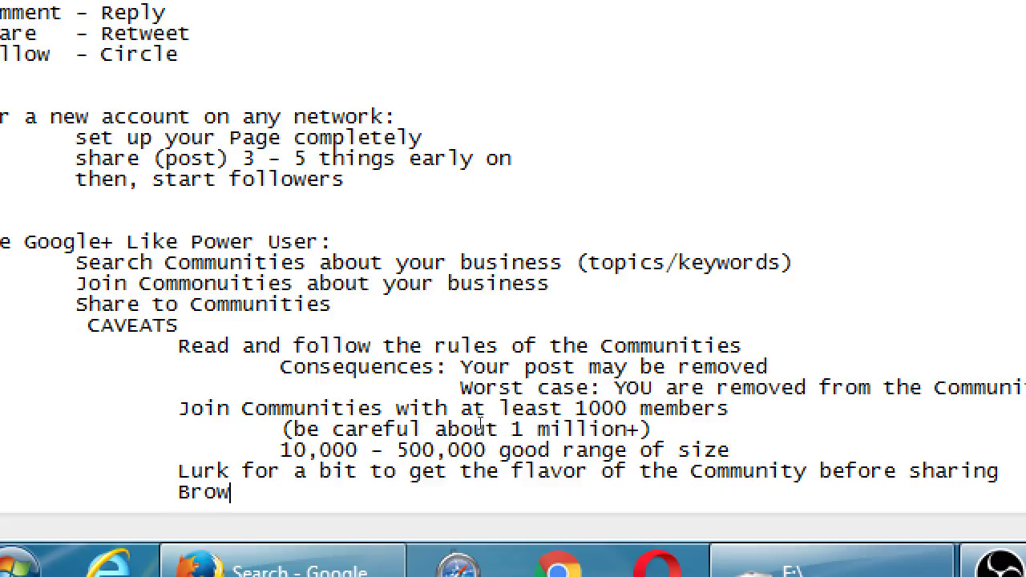
type("se the Community before j")
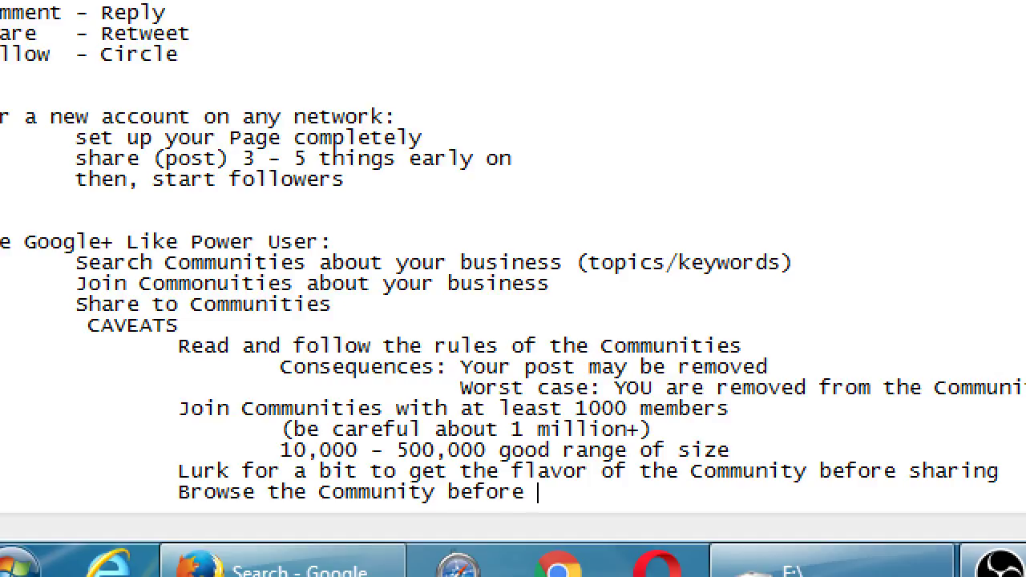
key("BackSpace")
type("Joining to ")
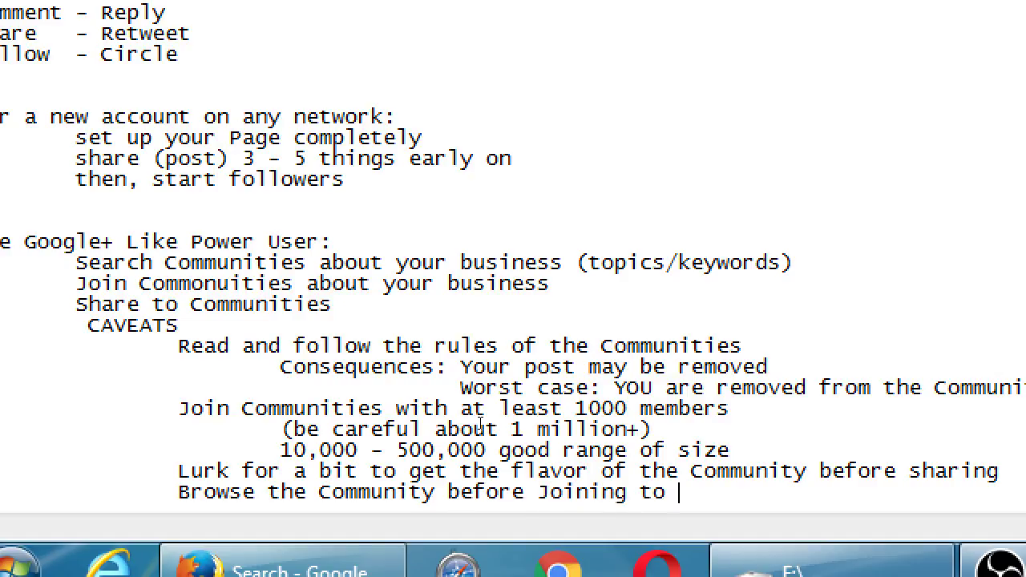
type("confirm its value")
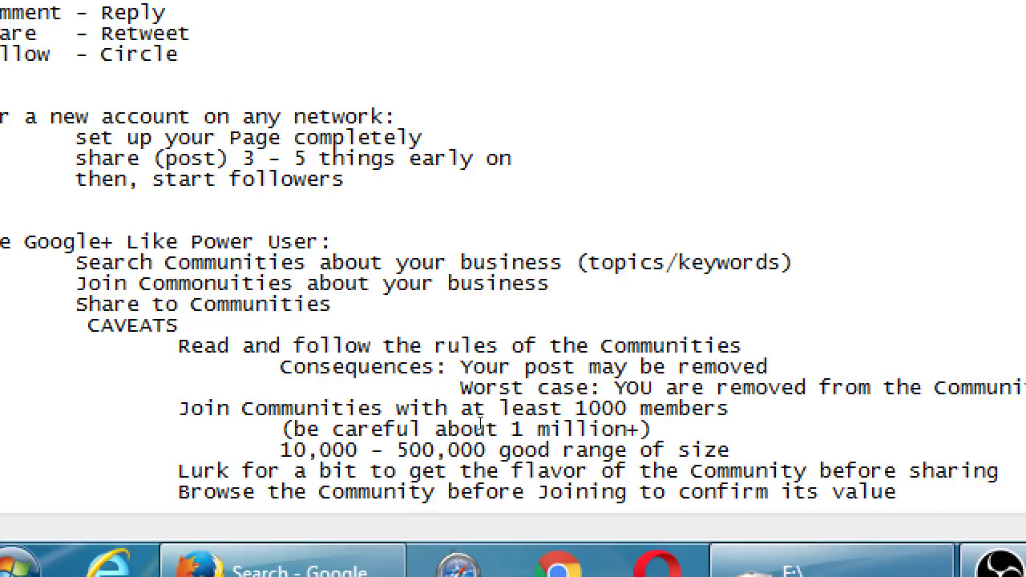
key("super+minus")
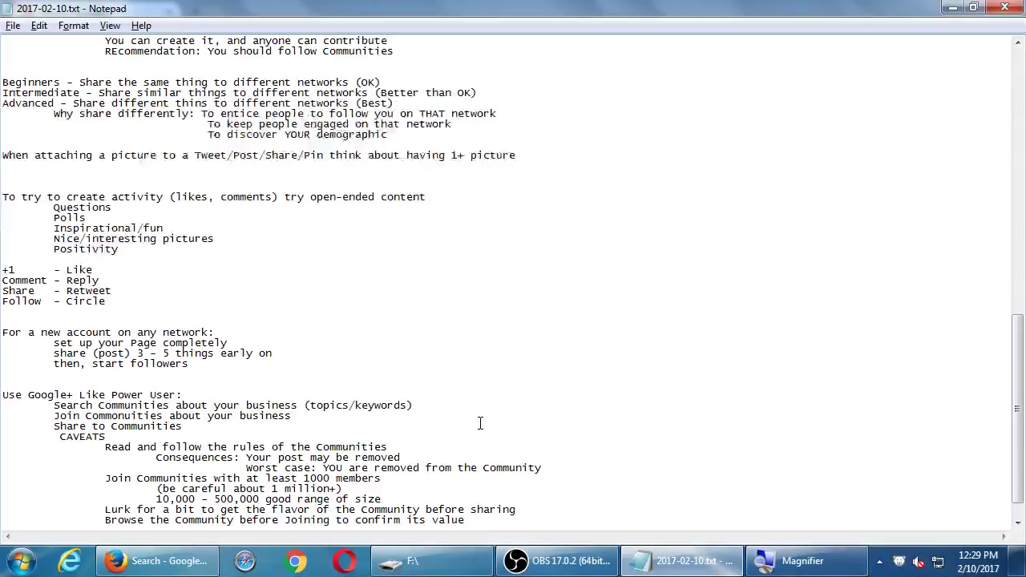
- Open the Recipes & Desserts community from the cookies results and scroll through its recipe posts
left_click(197, 564)
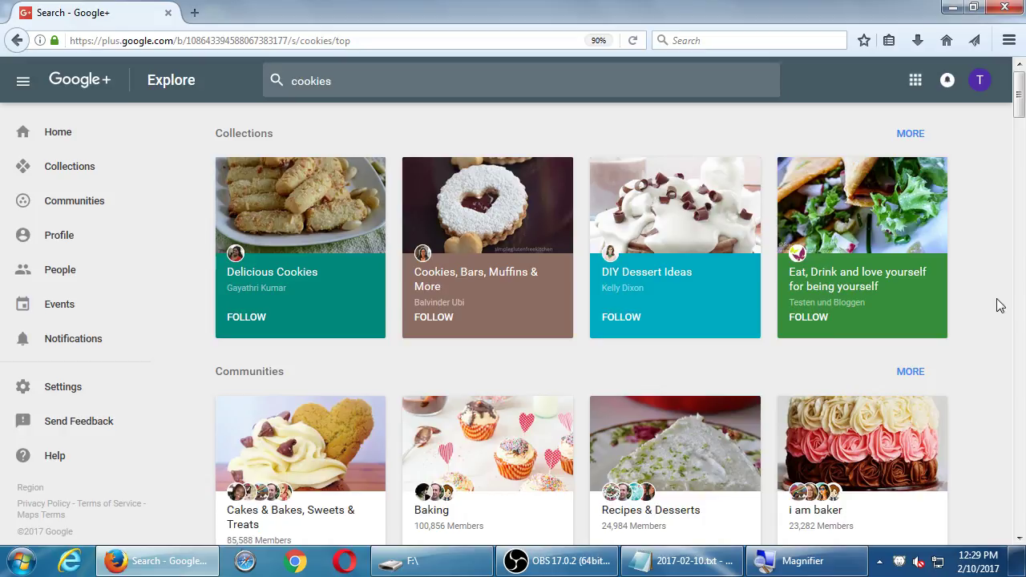
scroll(1007, 312, "down", 3)
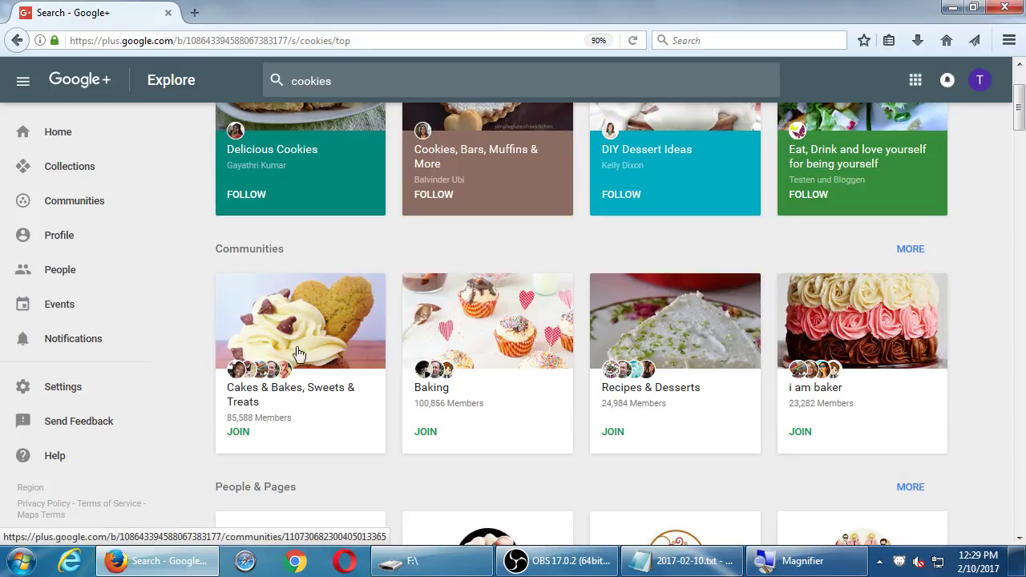
left_click(660, 332)
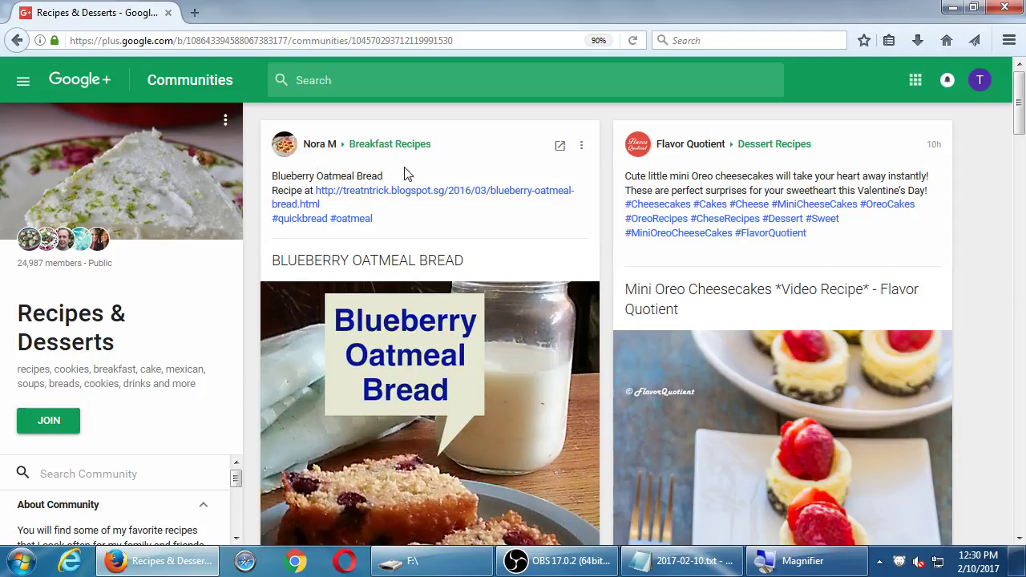
scroll(664, 188, "down", 6)
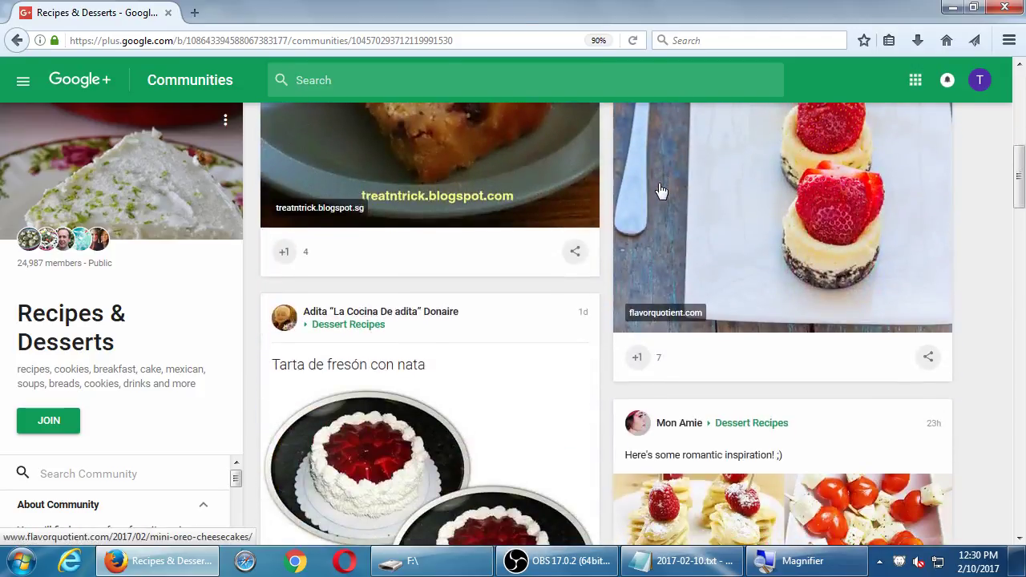
scroll(465, 348, "down", 2)
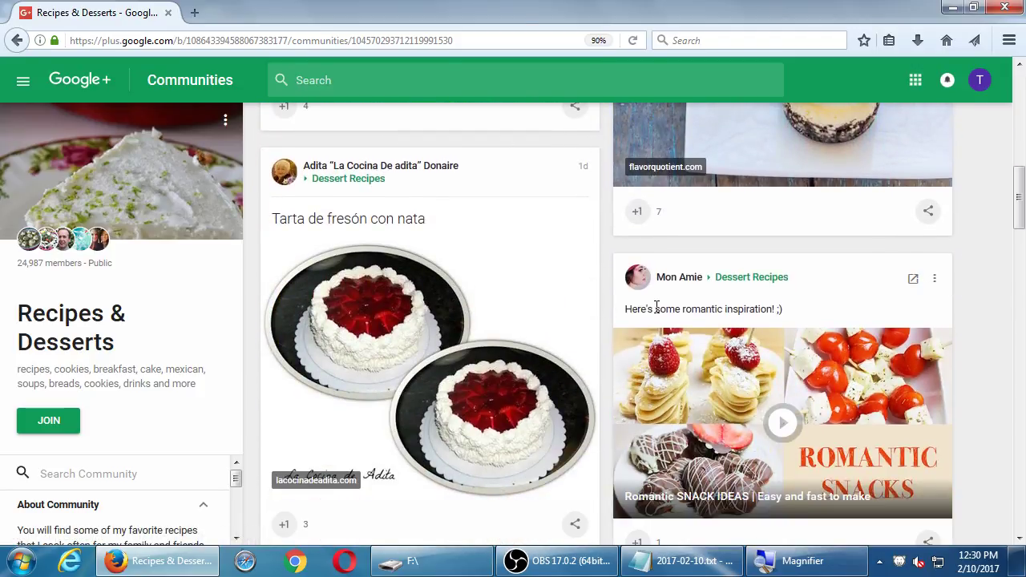
scroll(655, 311, "down", 3)
scroll(655, 311, "down", 2)
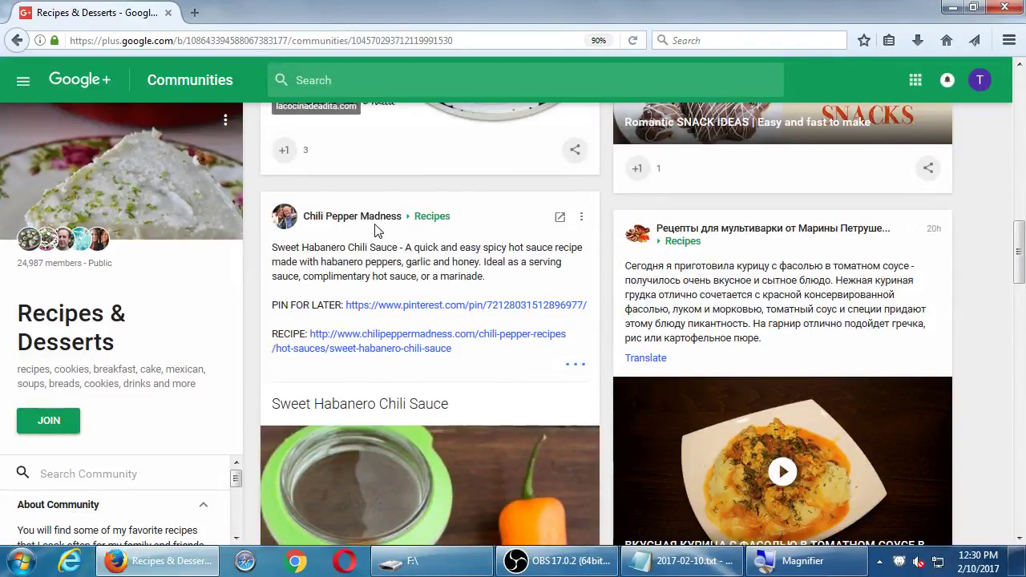
scroll(793, 255, "down", 4)
scroll(634, 357, "down", 4)
scroll(580, 449, "down", 1)
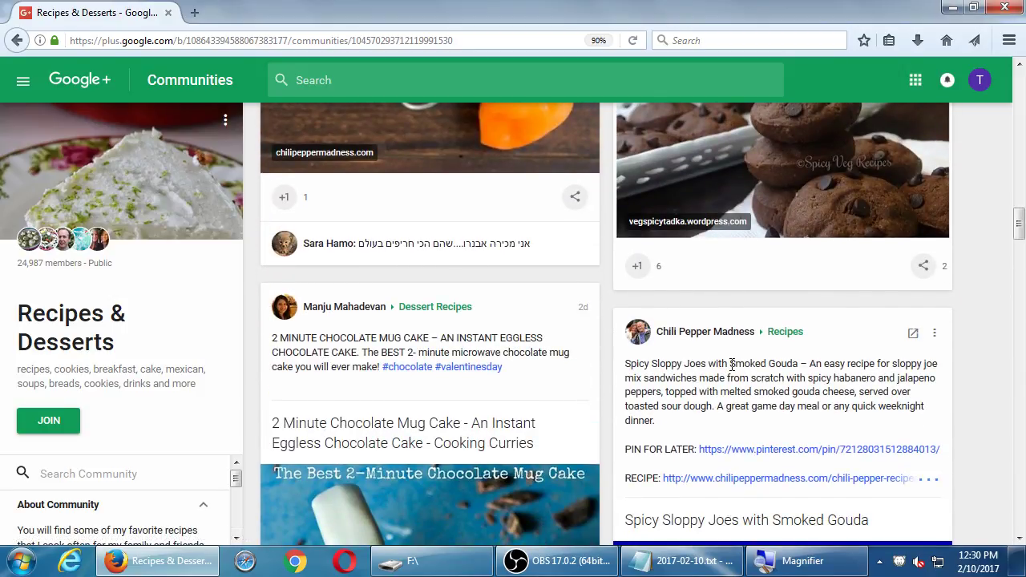
scroll(972, 349, "up", 5)
scroll(972, 353, "up", 3)
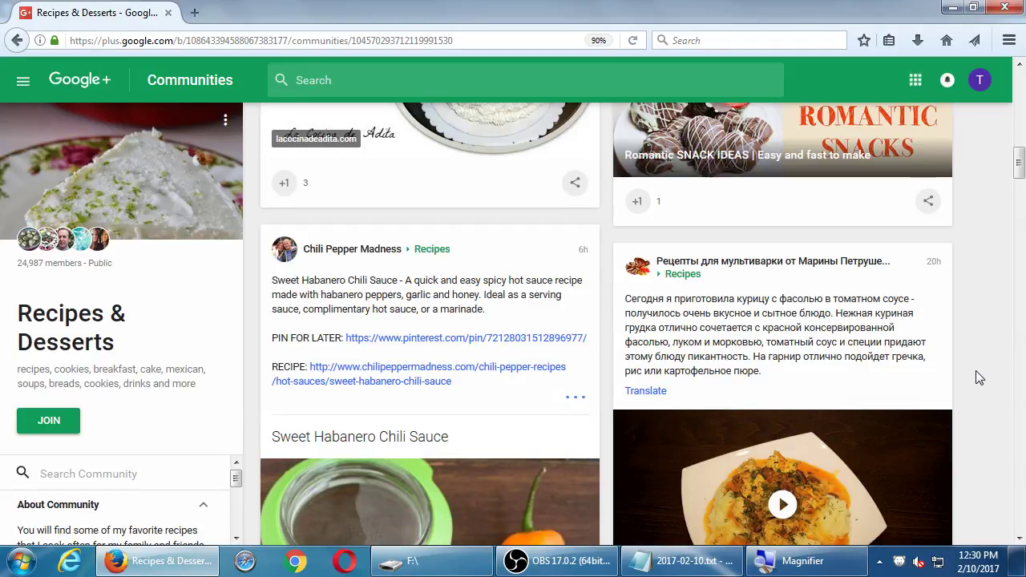
scroll(980, 377, "up", 3)
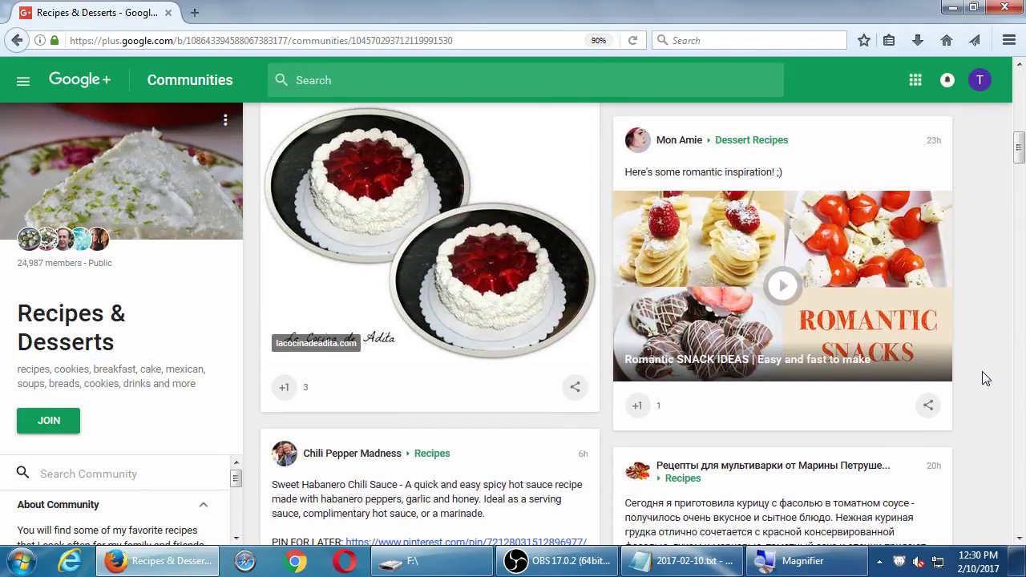
scroll(986, 378, "down", 5)
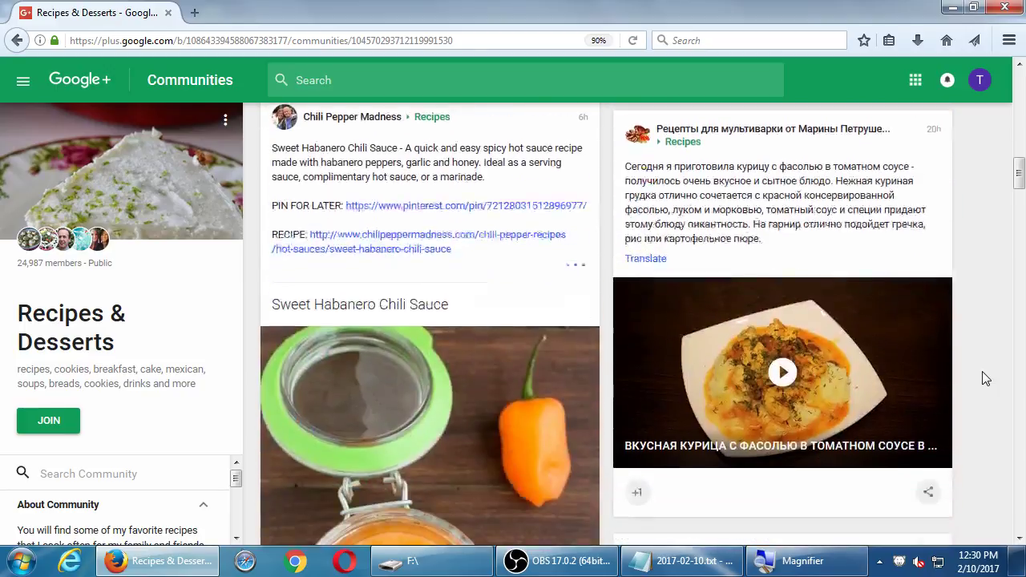
scroll(983, 373, "down", 7)
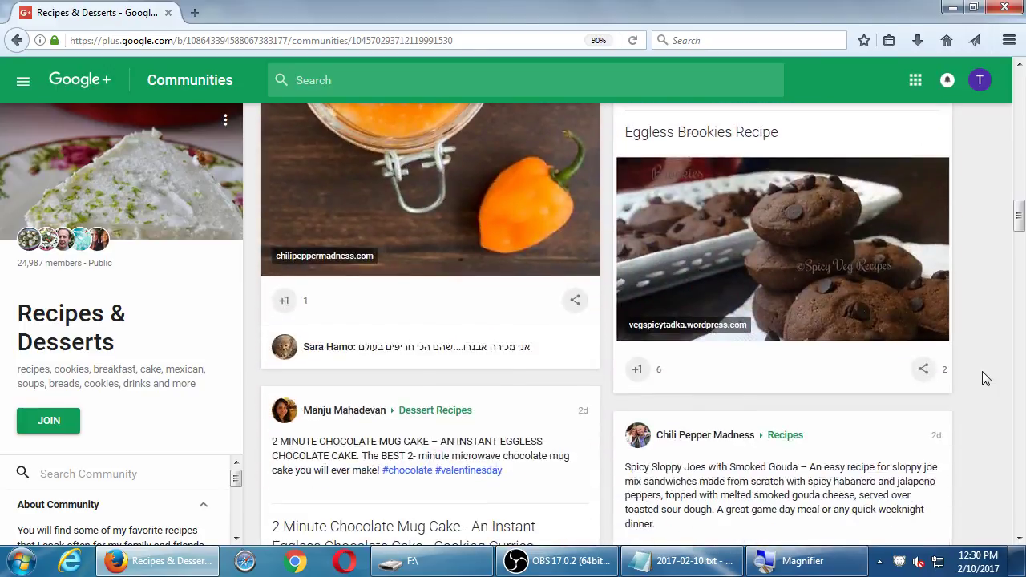
scroll(985, 378, "down", 7)
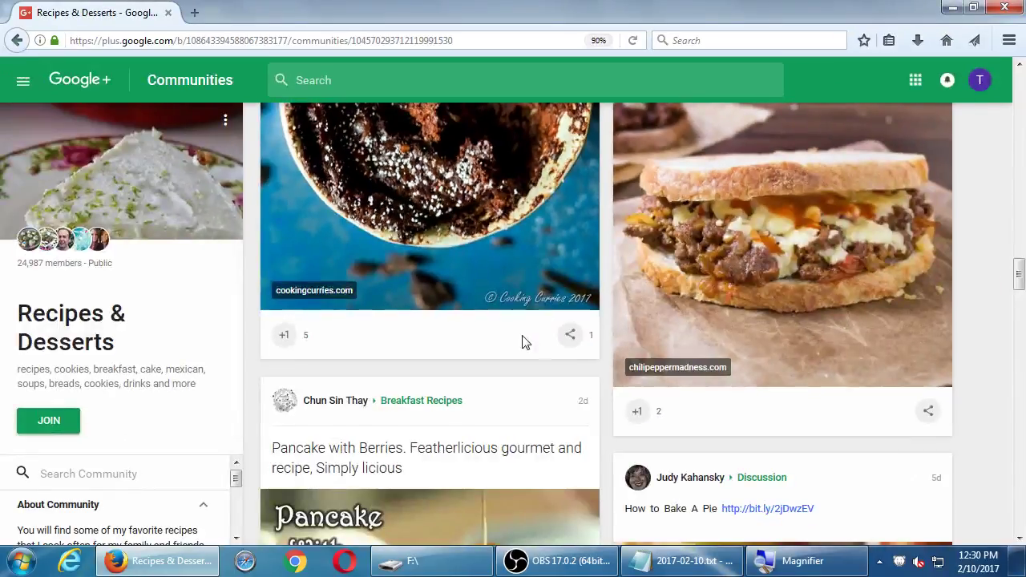
scroll(522, 343, "down", 2)
scroll(522, 351, "down", 6)
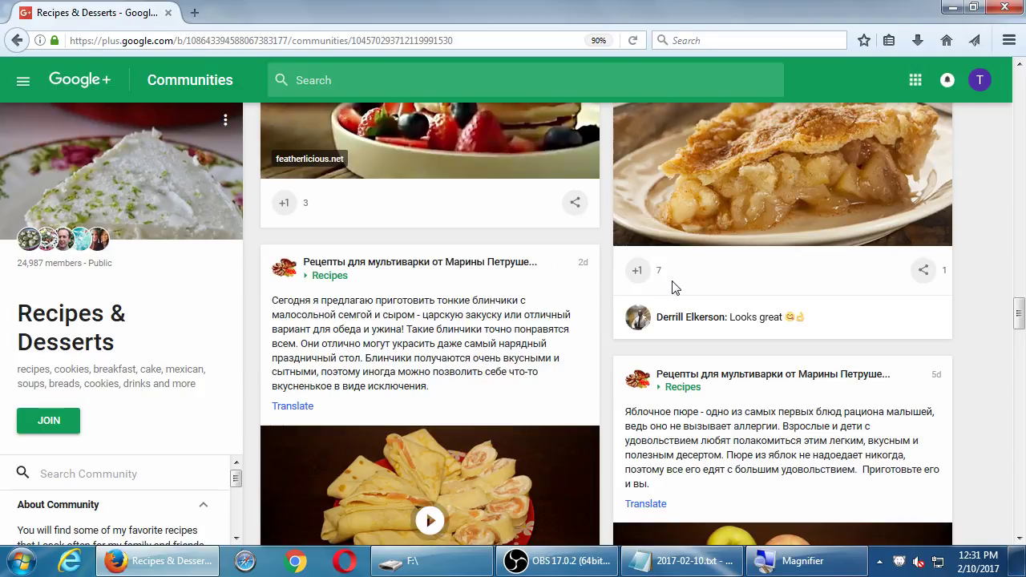
scroll(775, 331, "down", 3)
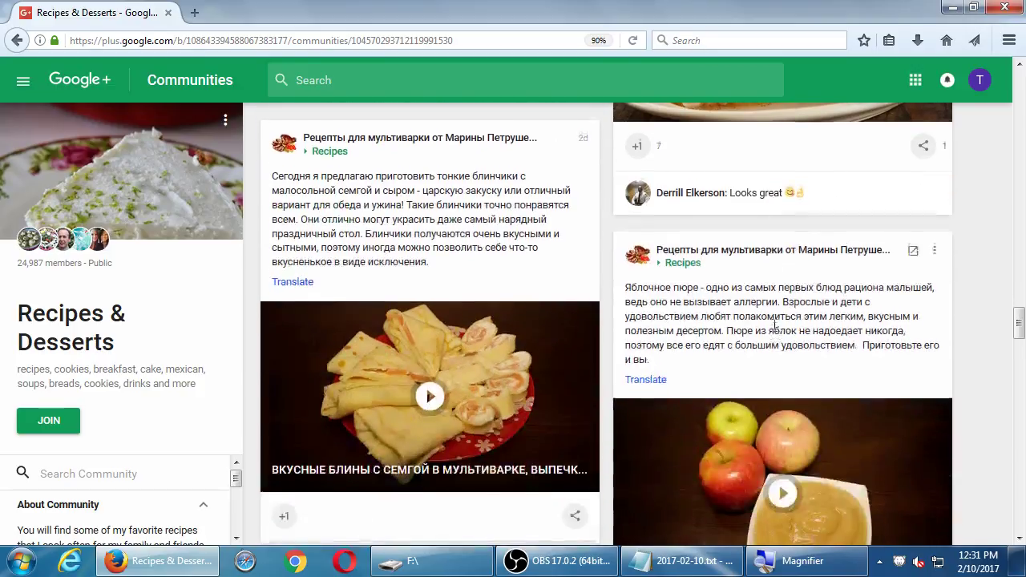
scroll(775, 331, "down", 2)
scroll(772, 325, "up", 3)
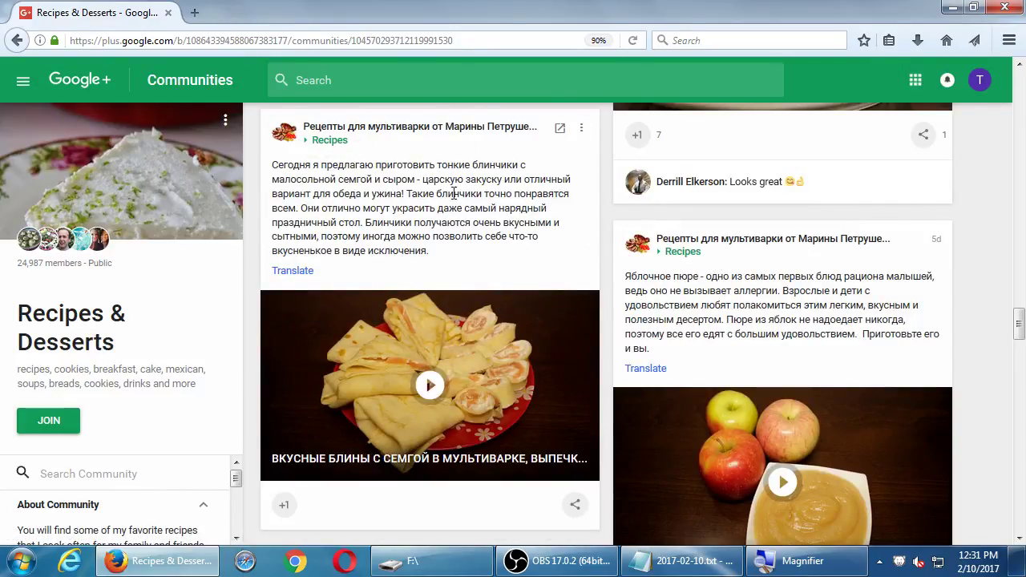
scroll(746, 374, "down", 4)
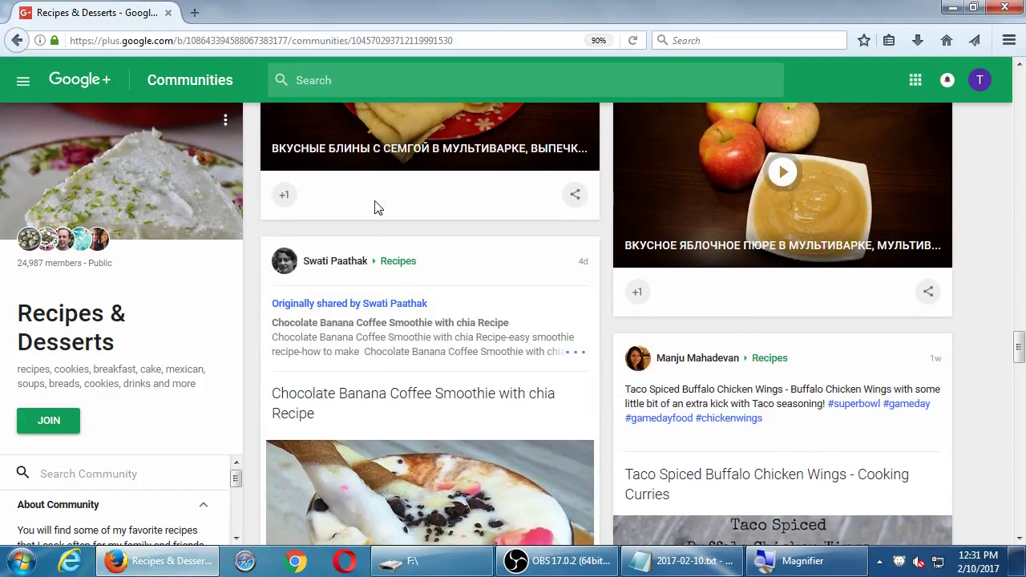
scroll(402, 210, "down", 2)
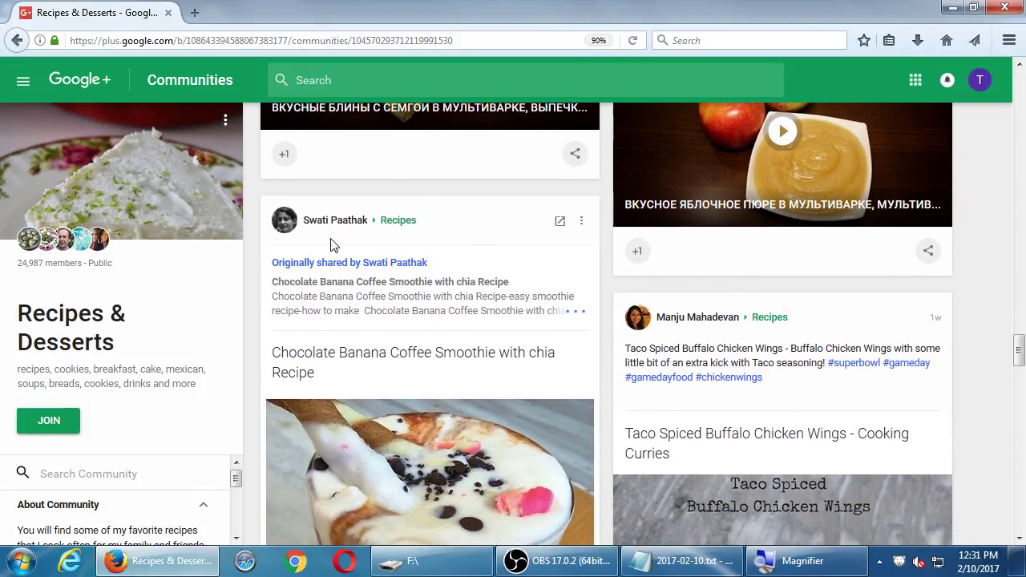
scroll(411, 263, "down", 3)
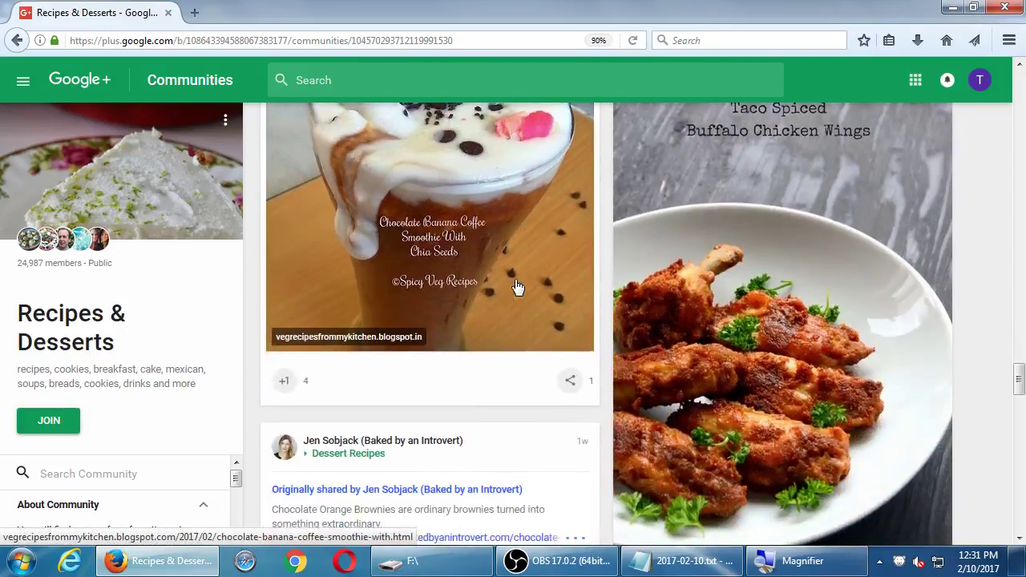
scroll(472, 382, "down", 7)
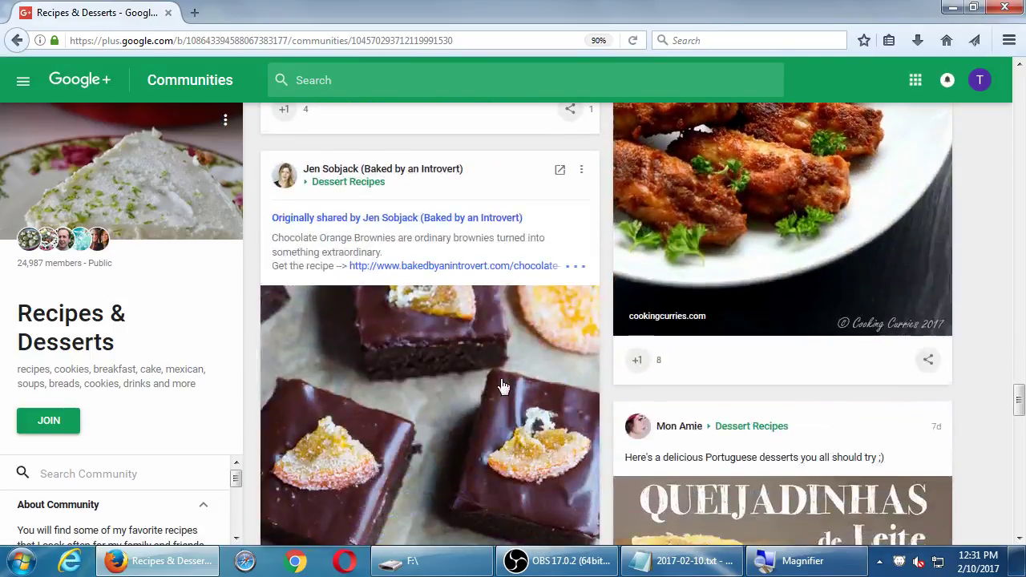
scroll(615, 374, "down", 2)
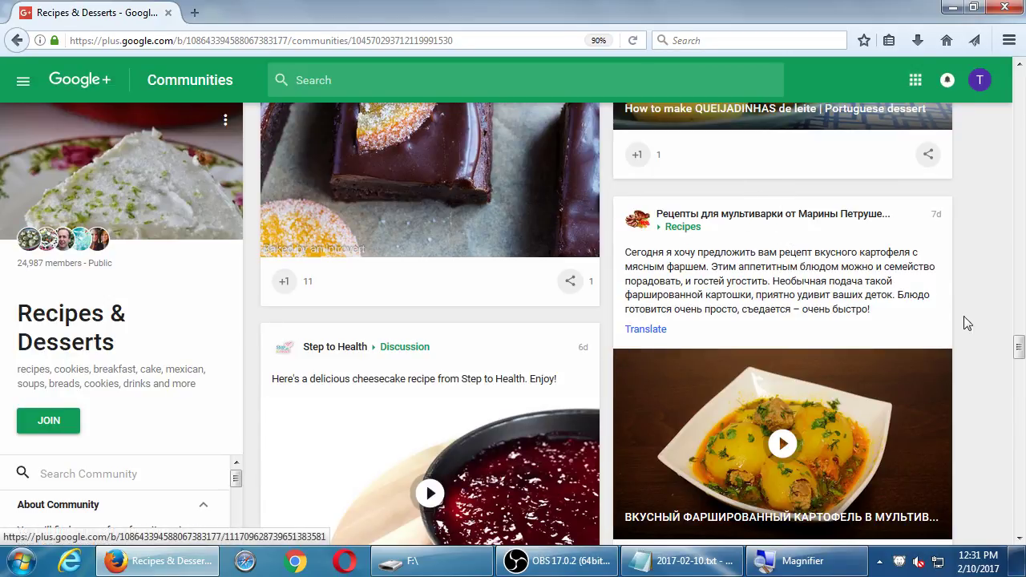
scroll(999, 341, "down", 1)
scroll(1000, 345, "down", 3)
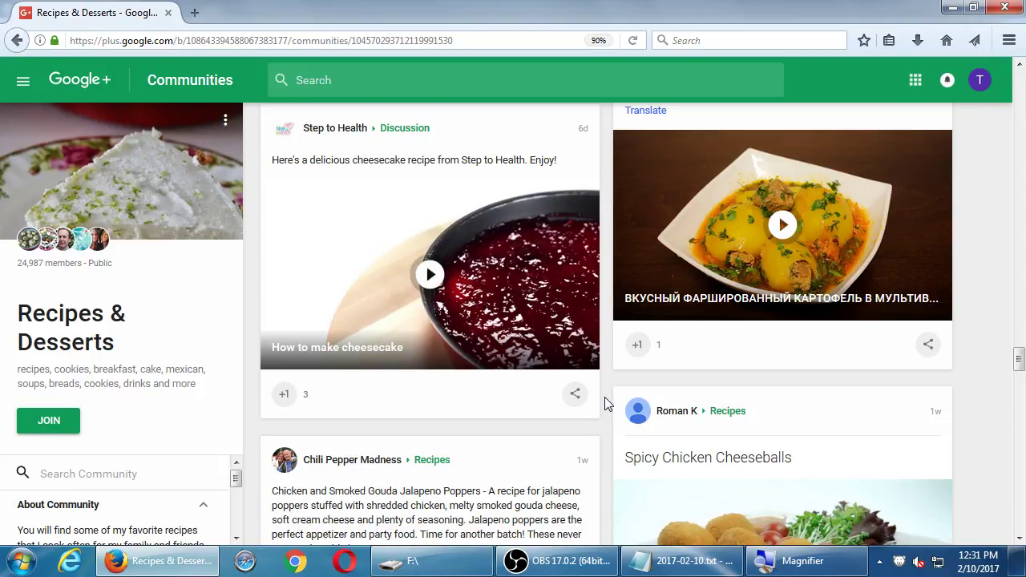
- Search Google+ for 'cookies', correcting the misspelled 'coookies'
left_click(376, 79)
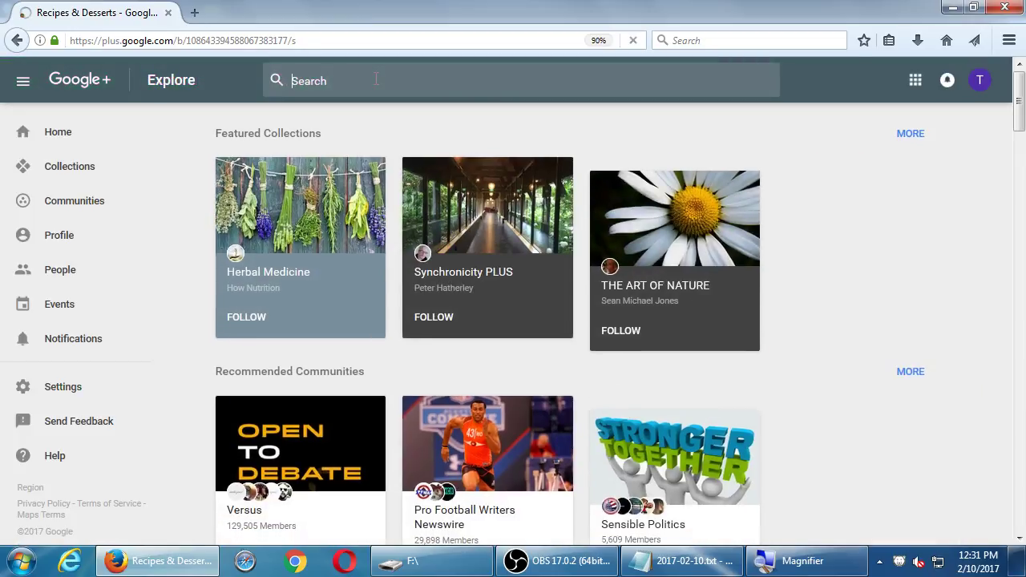
type("coookies")
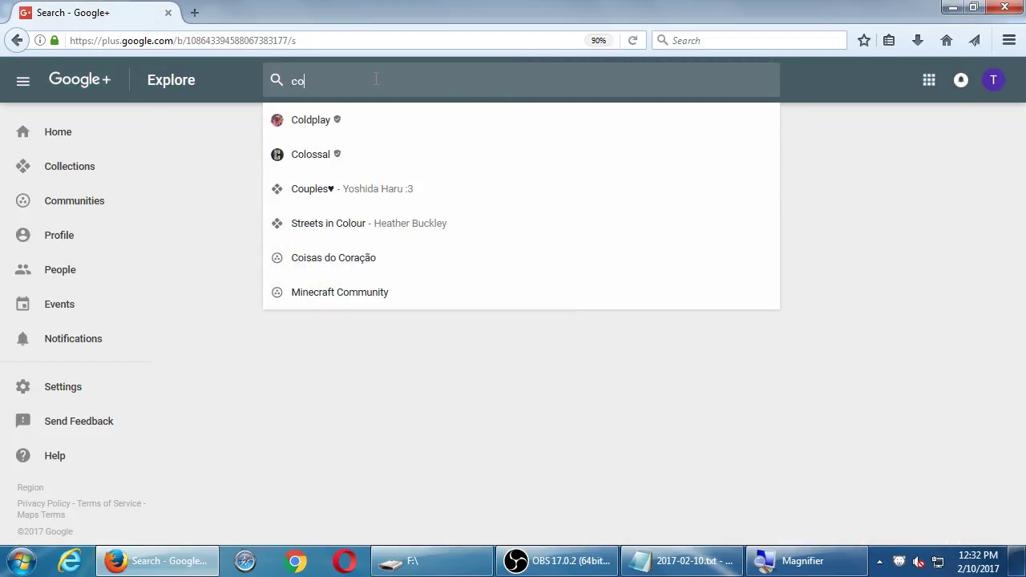
key("Return")
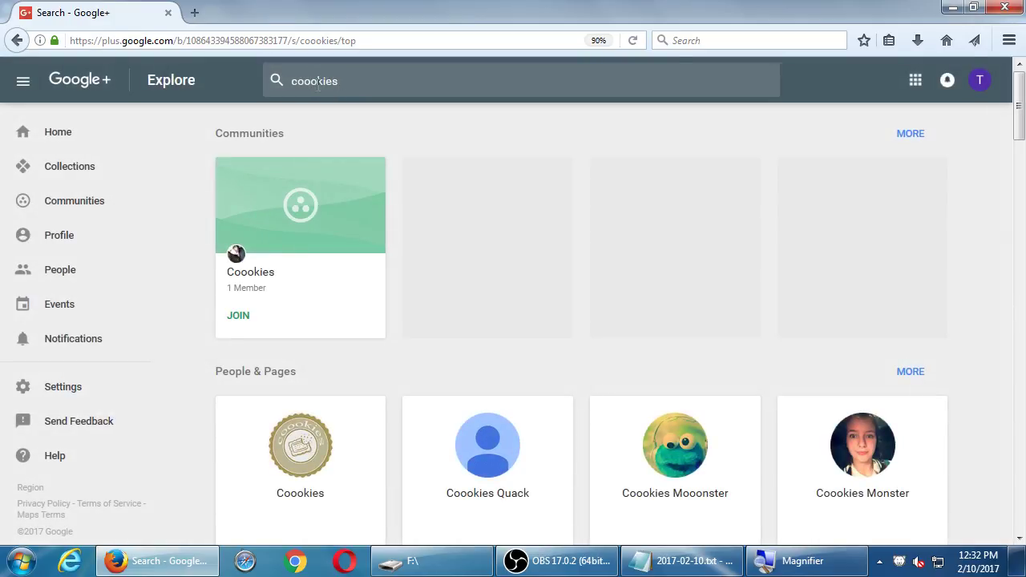
left_click(318, 84)
key("BackSpace")
key("Return")
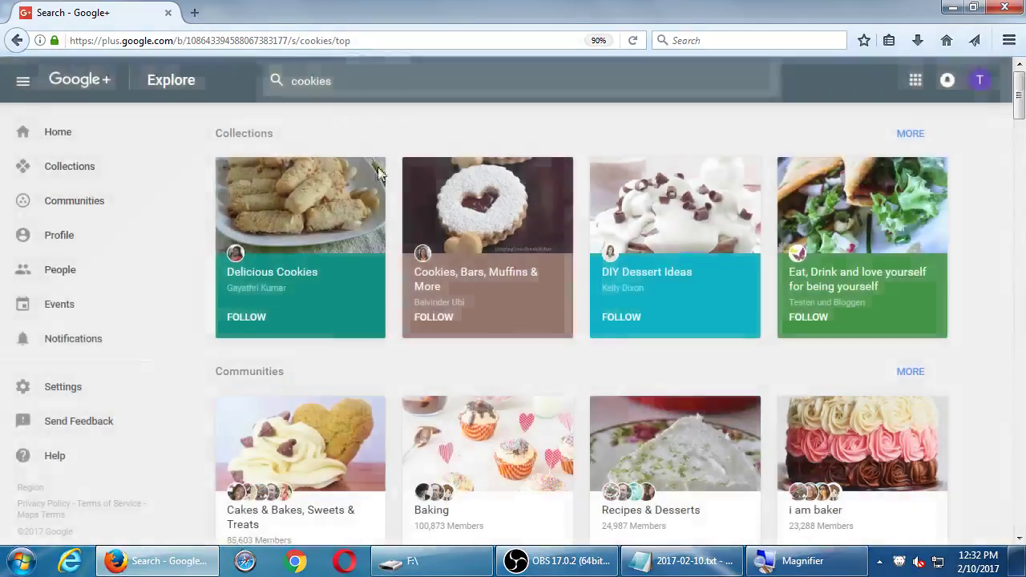
scroll(379, 174, "down", 4)
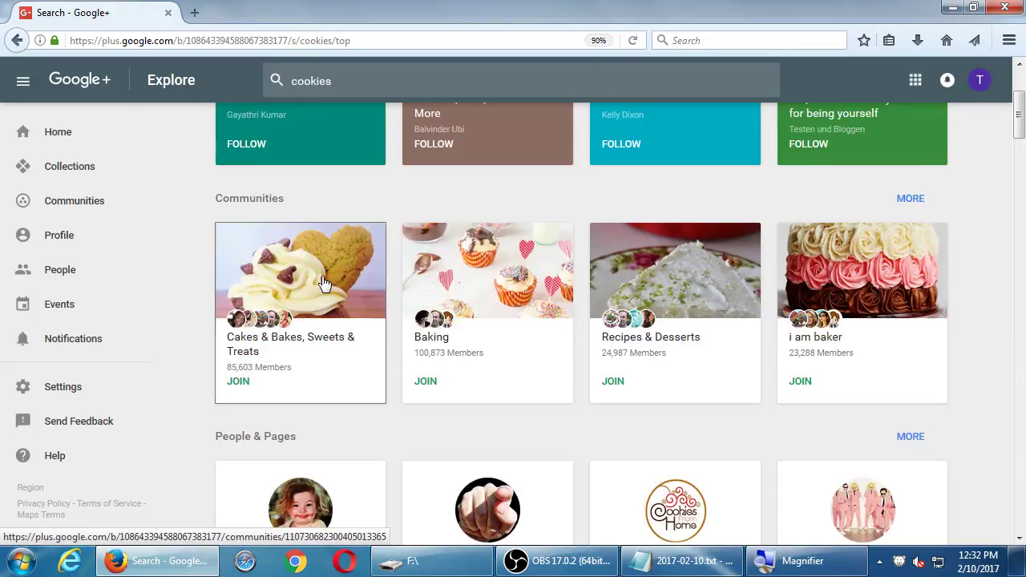
- Open the Cakes & Bakes, Sweets & Treats community in a new tab and browse its baking feed
middle_click(323, 284)
left_click(272, 12)
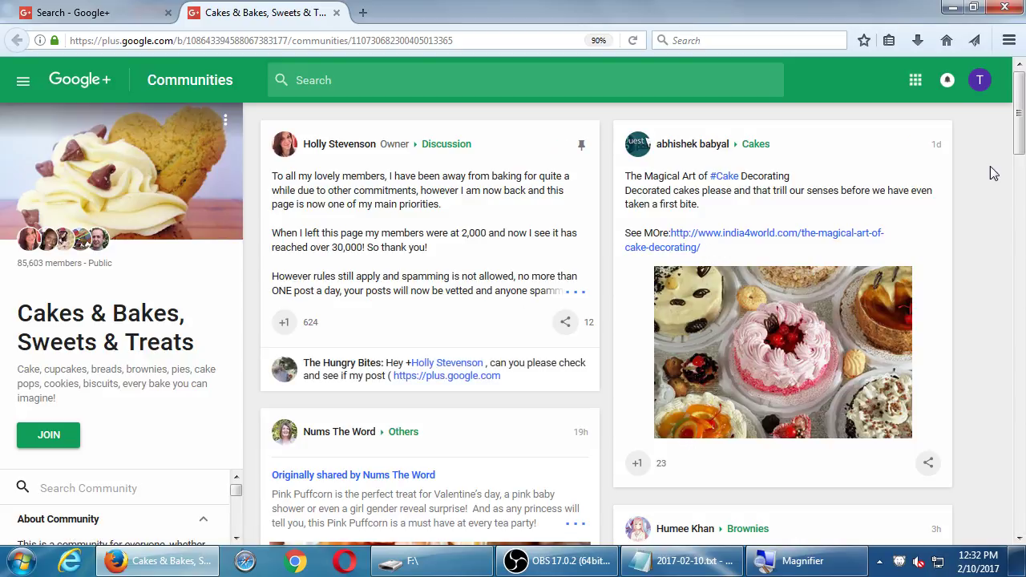
scroll(988, 167, "down", 3)
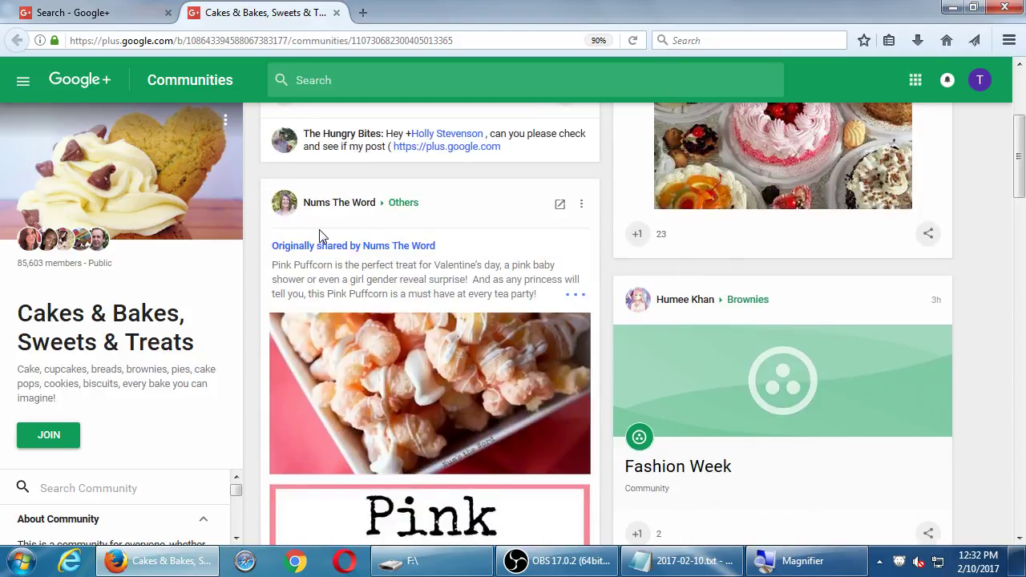
scroll(609, 232, "down", 6)
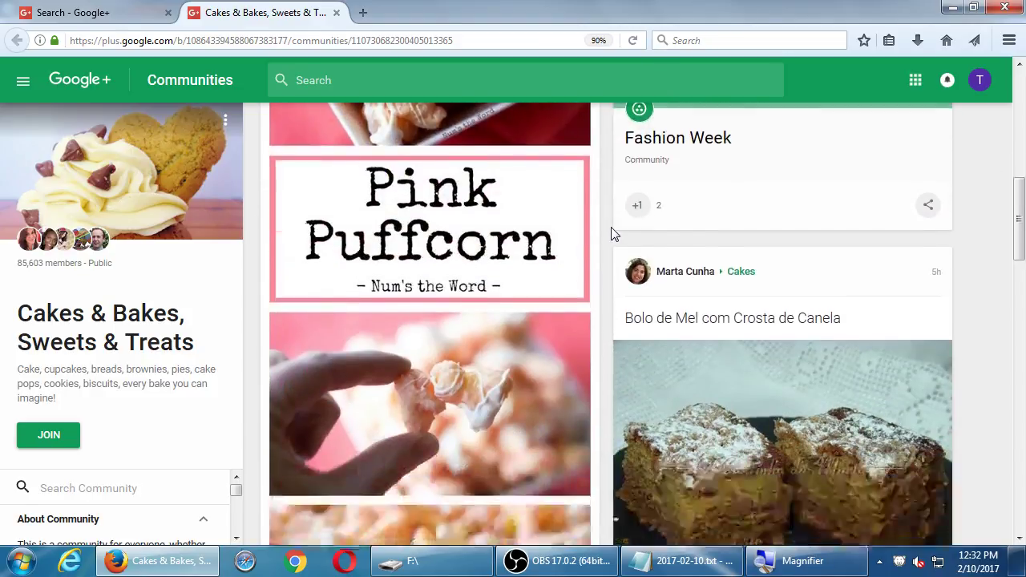
scroll(665, 424, "up", 1)
scroll(850, 283, "down", 2)
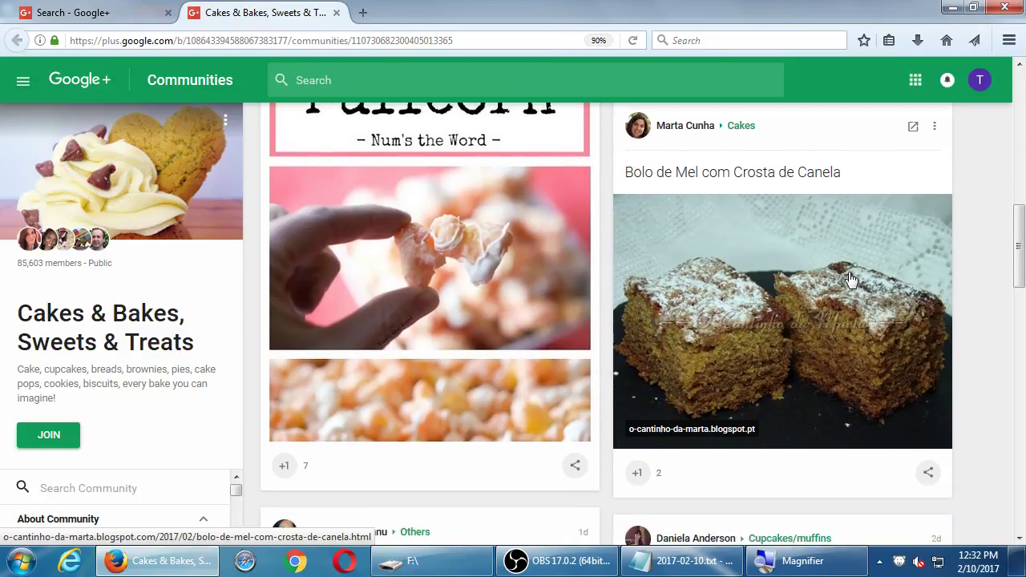
scroll(861, 314, "up", 1)
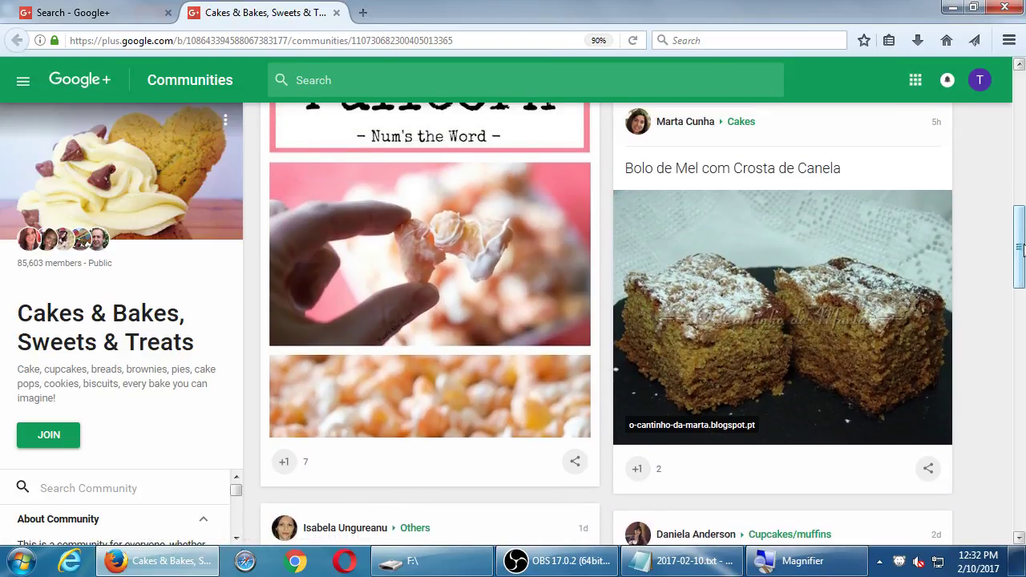
scroll(988, 313, "down", 3)
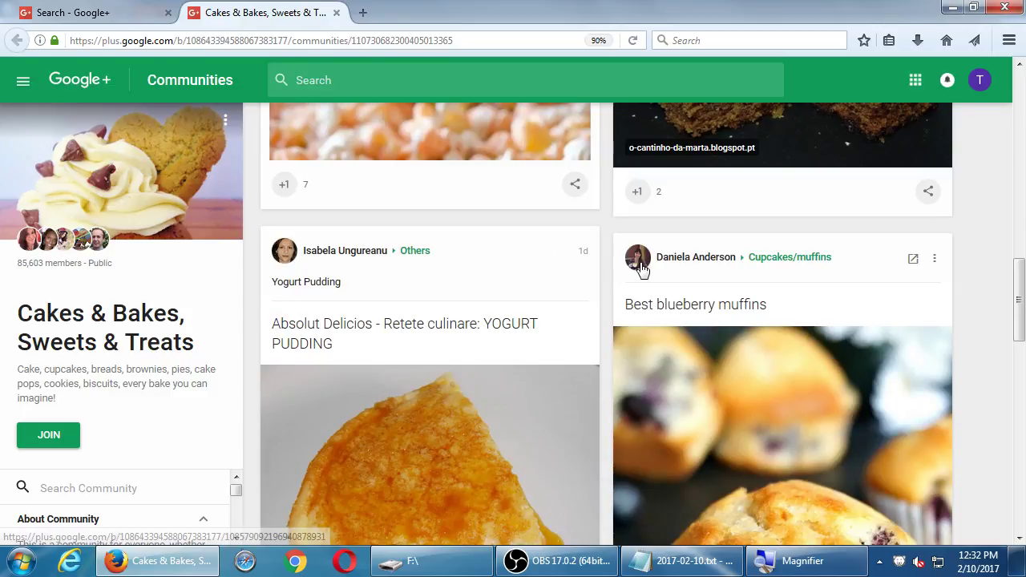
scroll(534, 283, "down", 3)
scroll(537, 280, "down", 5)
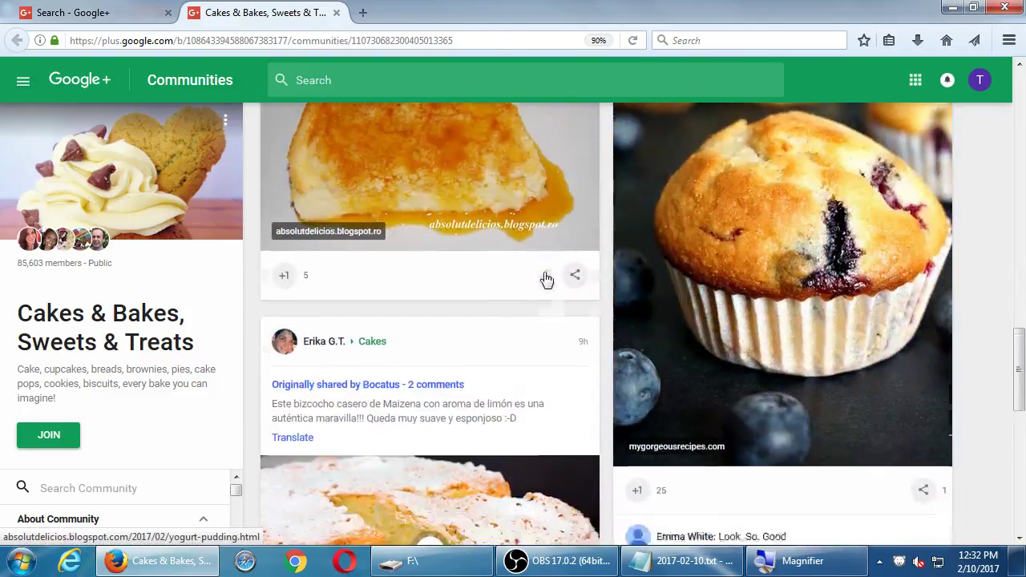
scroll(544, 279, "down", 6)
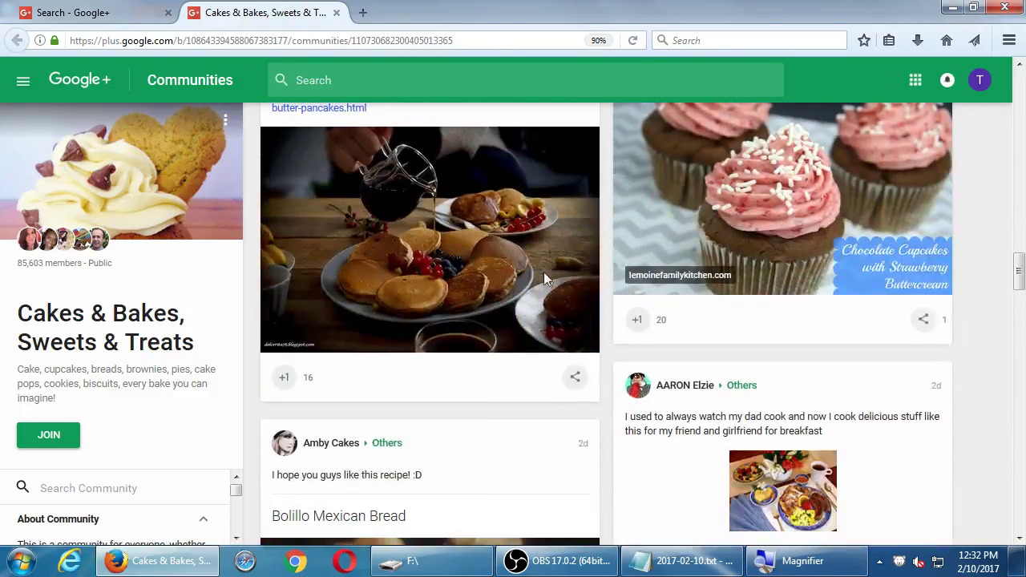
scroll(544, 279, "down", 2)
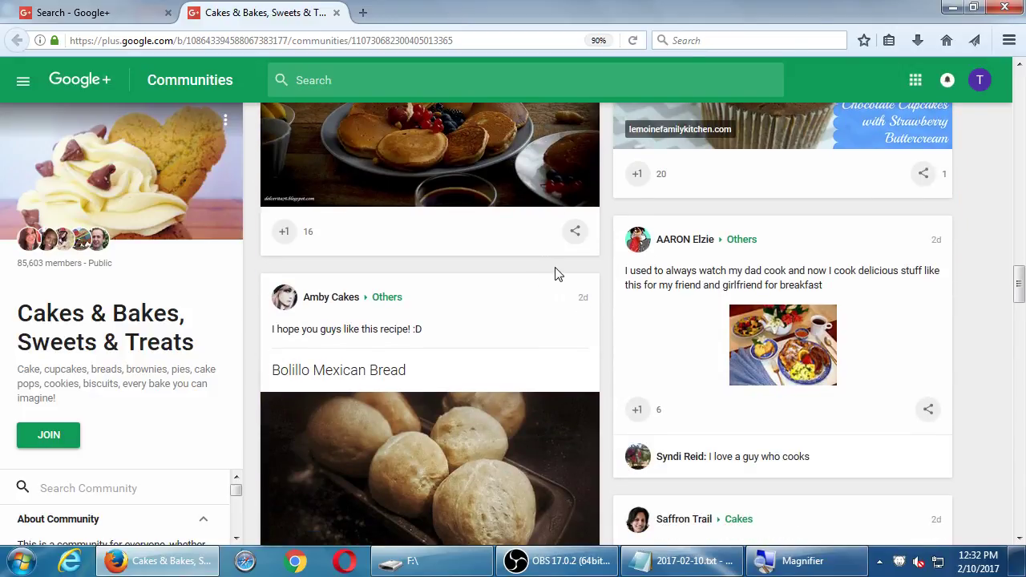
scroll(556, 273, "down", 1)
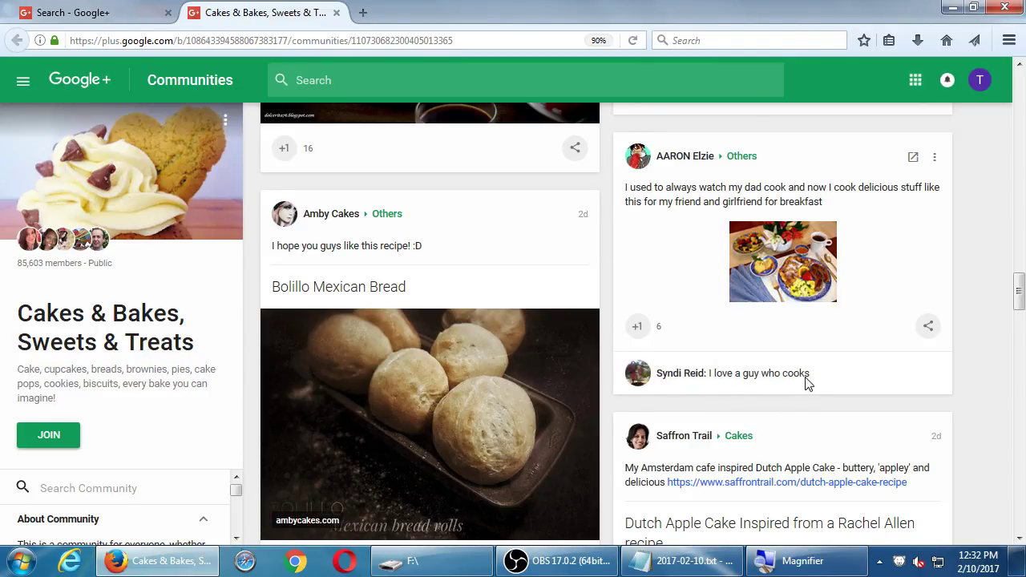
scroll(790, 341, "down", 3)
scroll(790, 340, "down", 8)
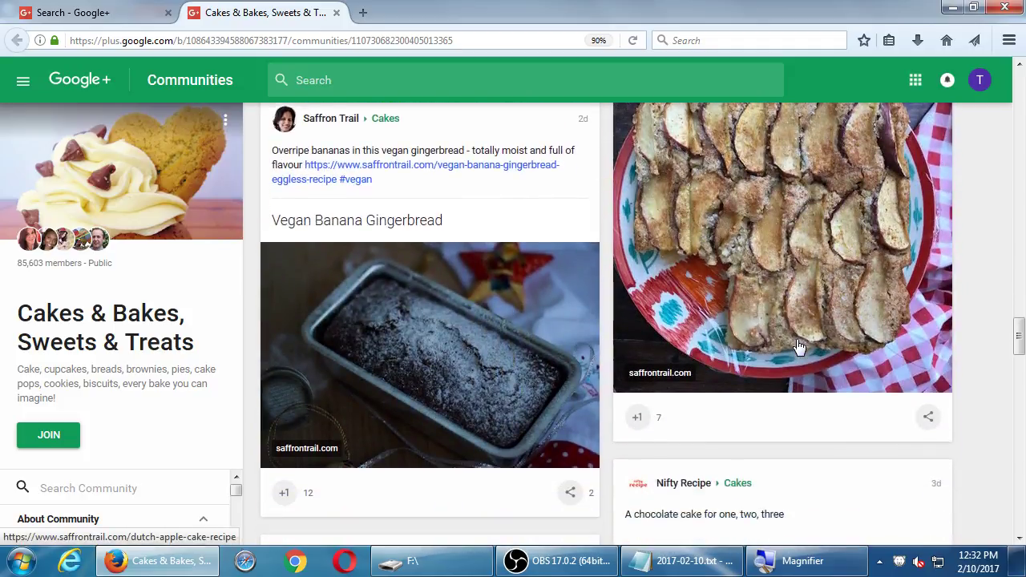
scroll(945, 284, "down", 1)
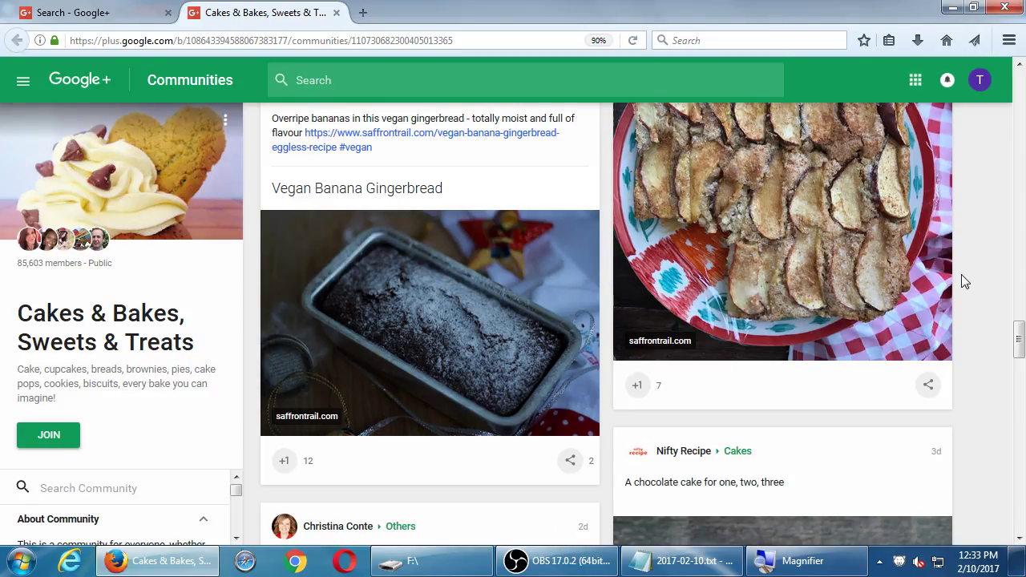
scroll(961, 281, "down", 6)
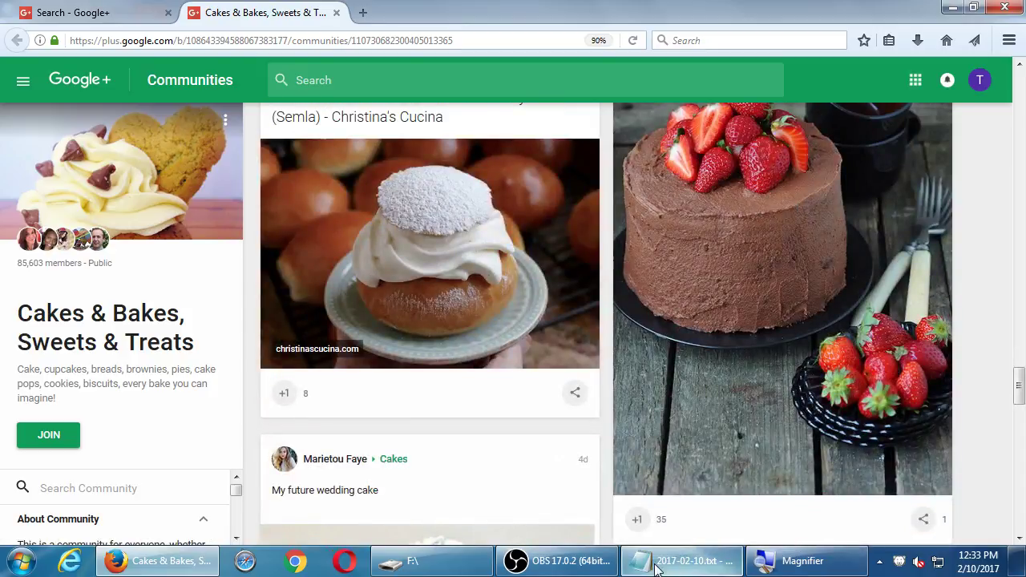
- Write '(does it have variety of people? are they interacting?)' under the Browse-before-Joining tip
left_click(663, 565)
scroll(519, 478, "down", 1)
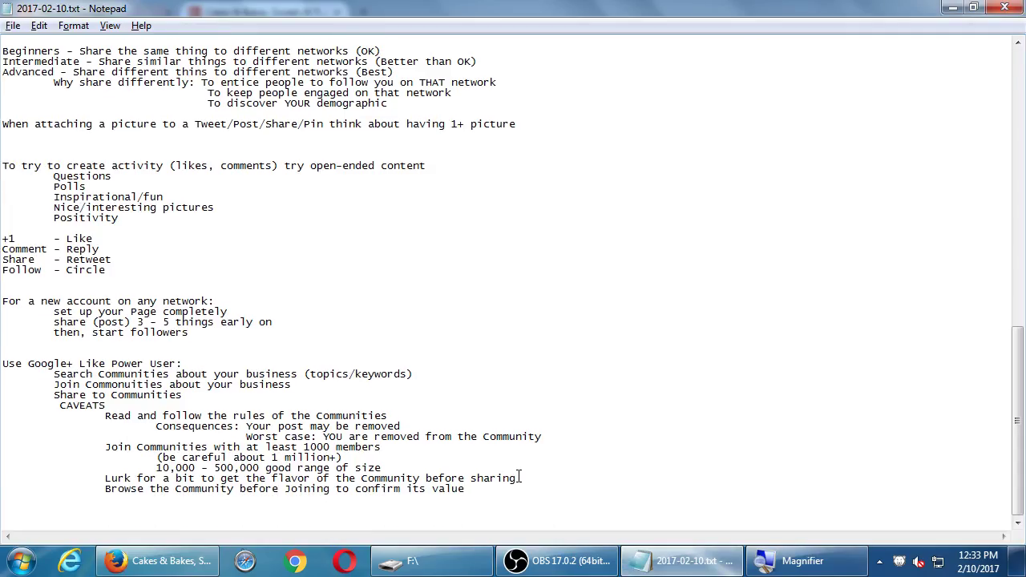
key("super+plus")
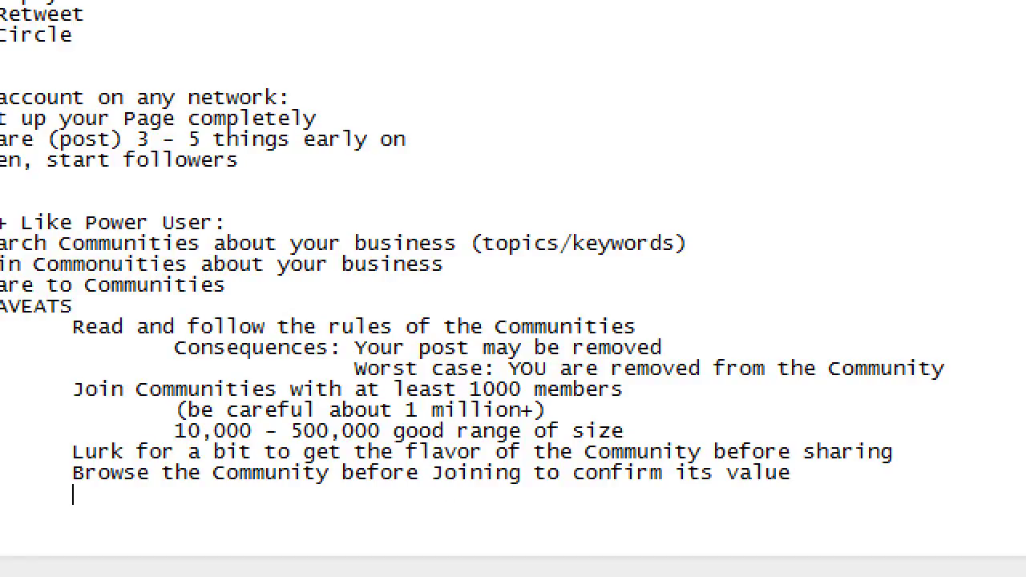
type("(does it ")
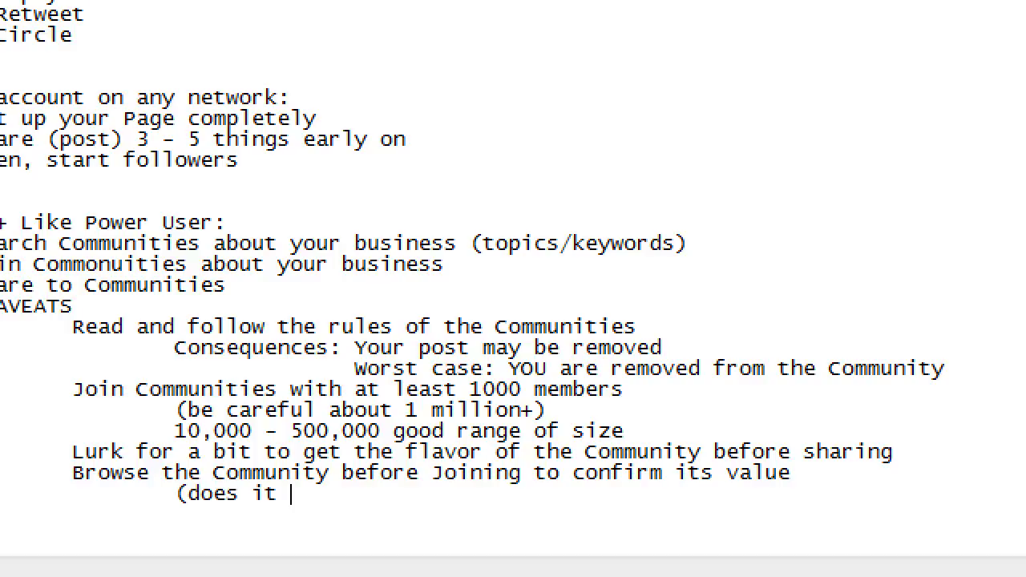
type("have variety of poeple")
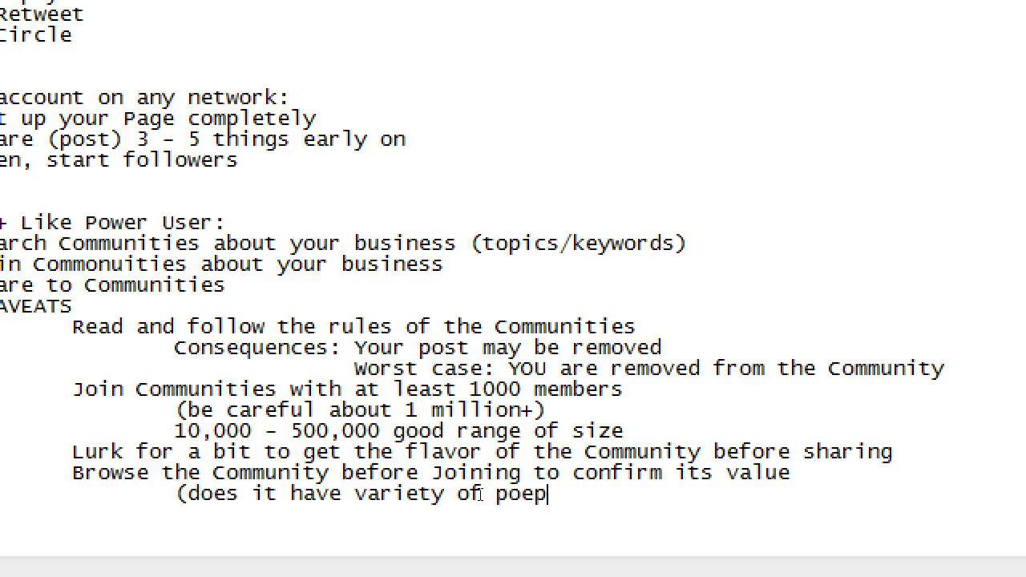
key("BackSpace")
key("BackSpace")
key("BackSpace")
key("BackSpace")
key("BackSpace")
type("eople")
key("BackSpace")
key("BackSpace")
type(";")
key("BackSpace")
type("le? are they")
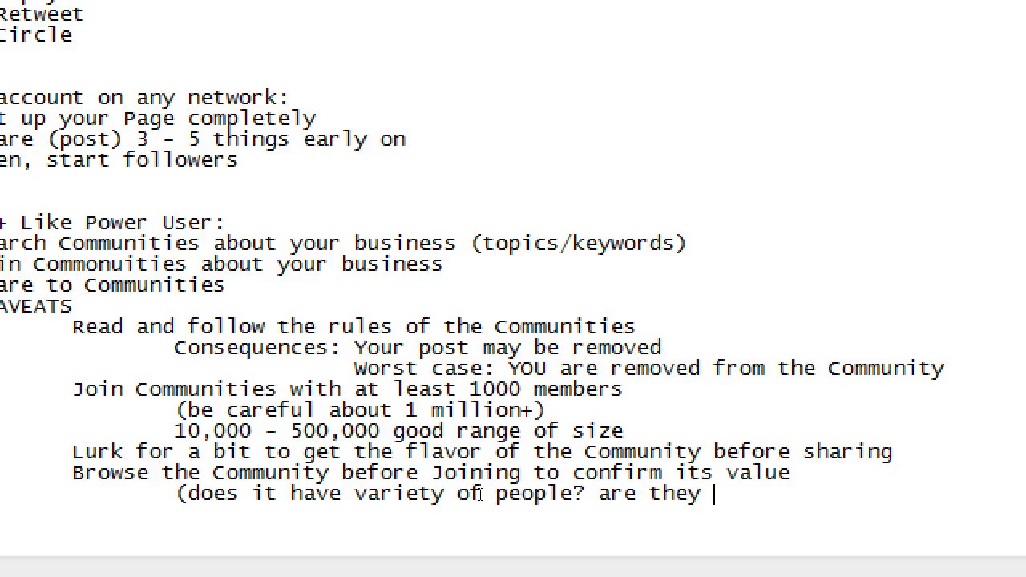
type(" interacting?")
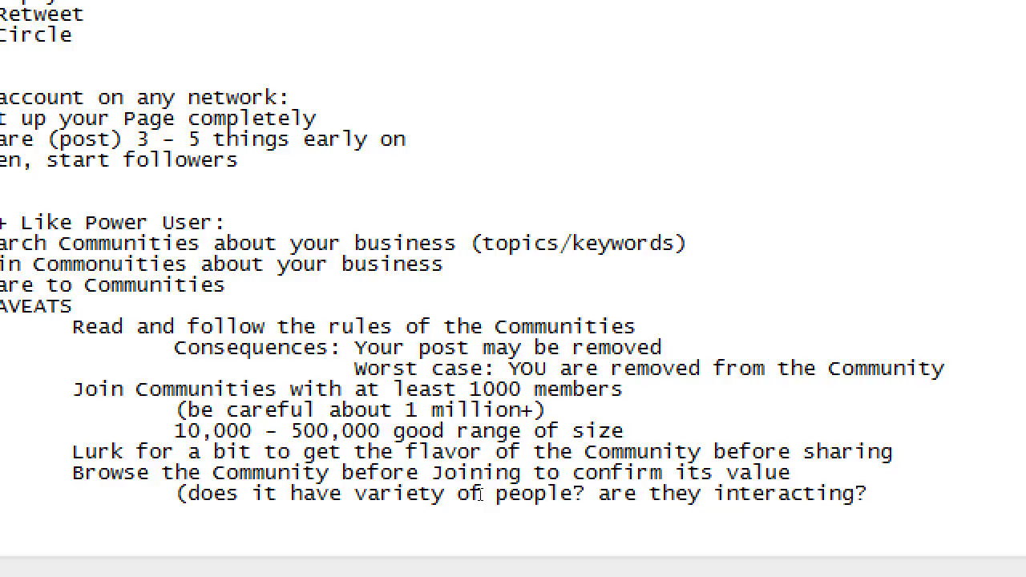
type(")")
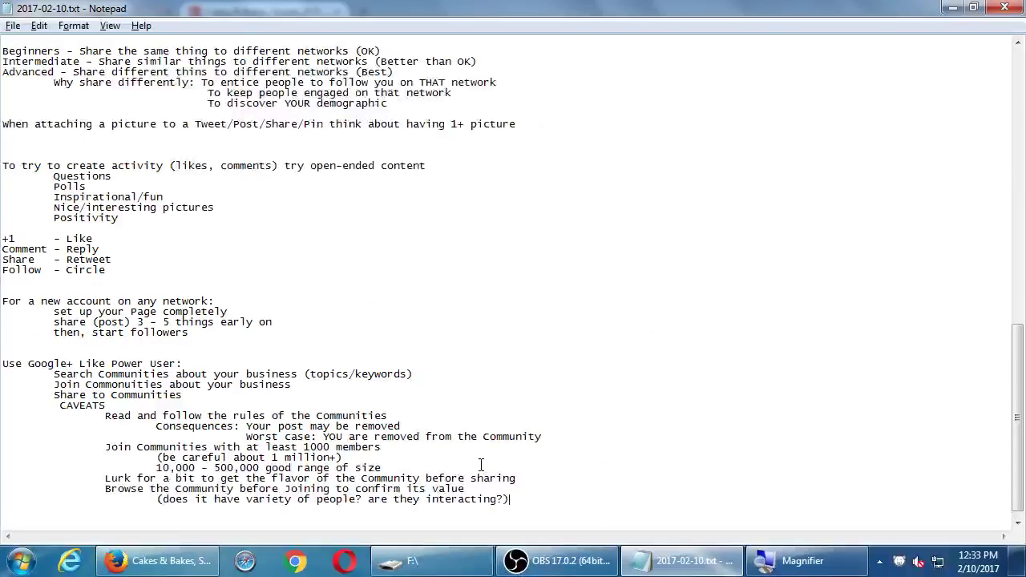
key("alt+Tab")
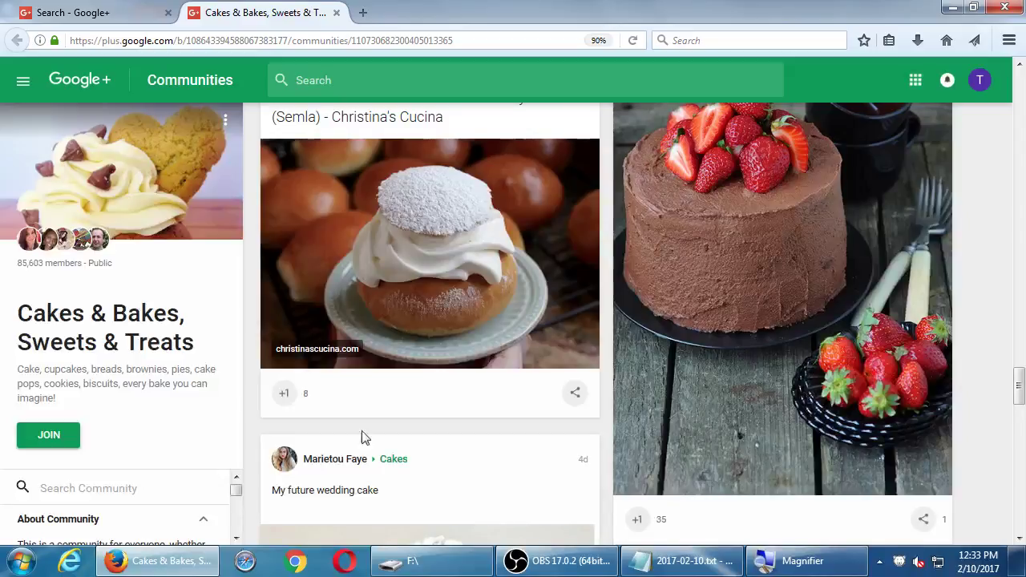
- Join the Cakes & Bakes, Sweets & Treats community and choose Stay when the leave prompt appears
left_click(71, 434)
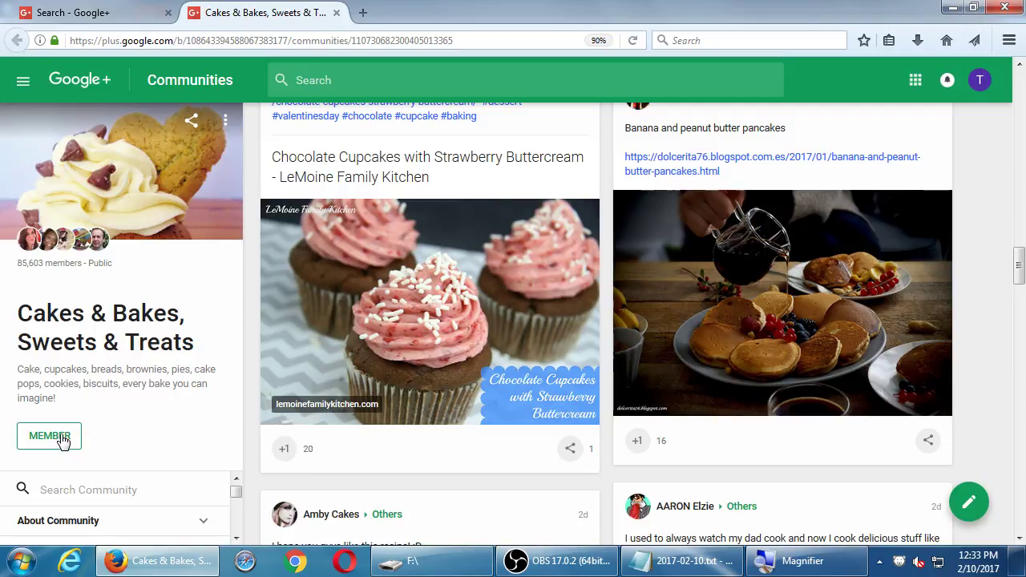
left_click(64, 440)
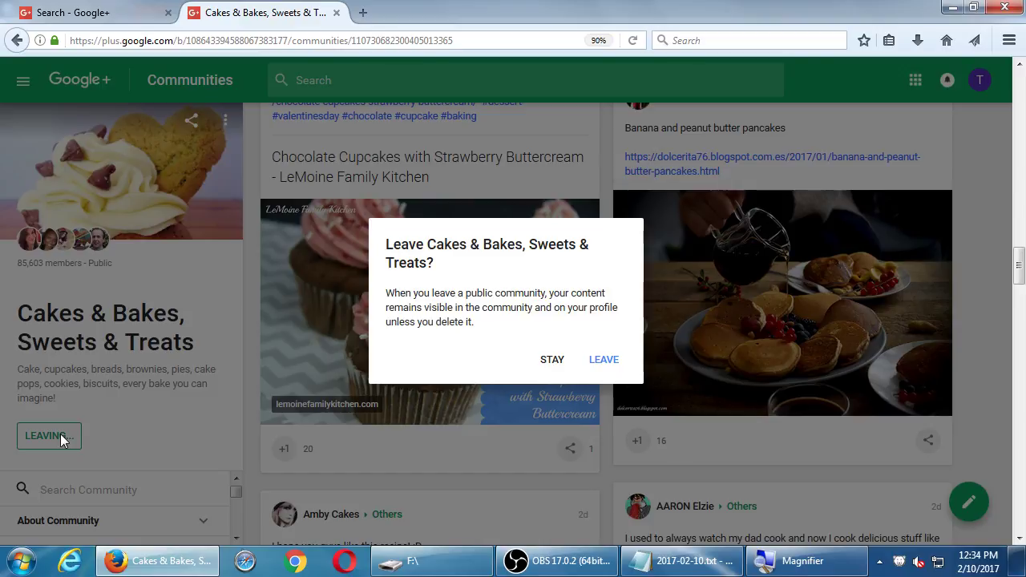
left_click(60, 434)
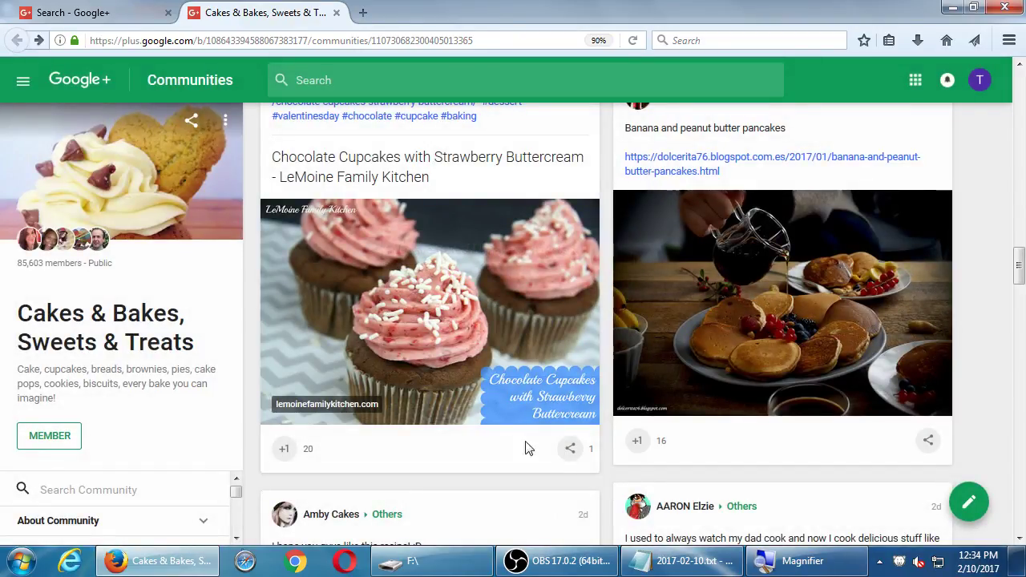
left_click(675, 563)
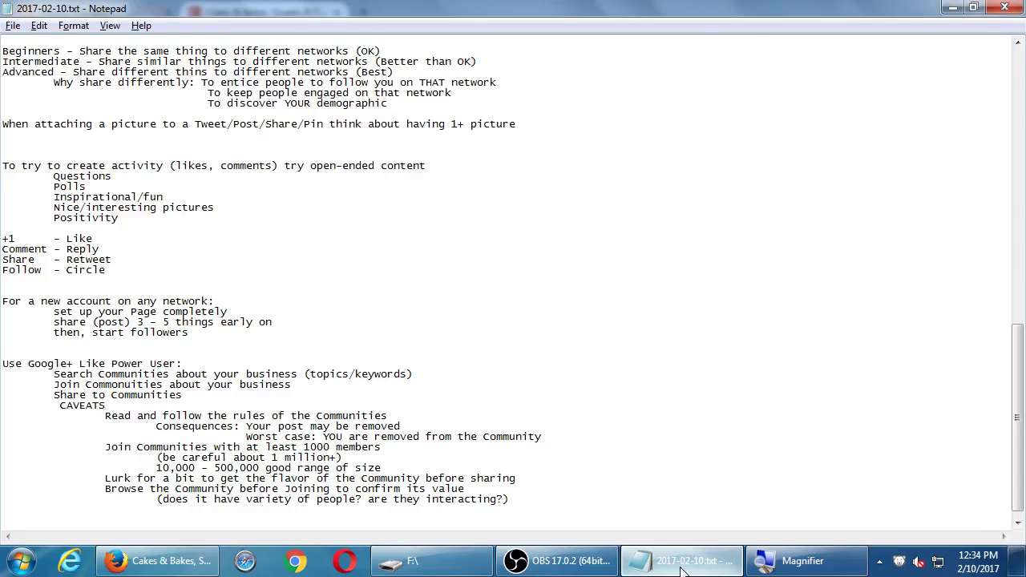
key("ctrl+End")
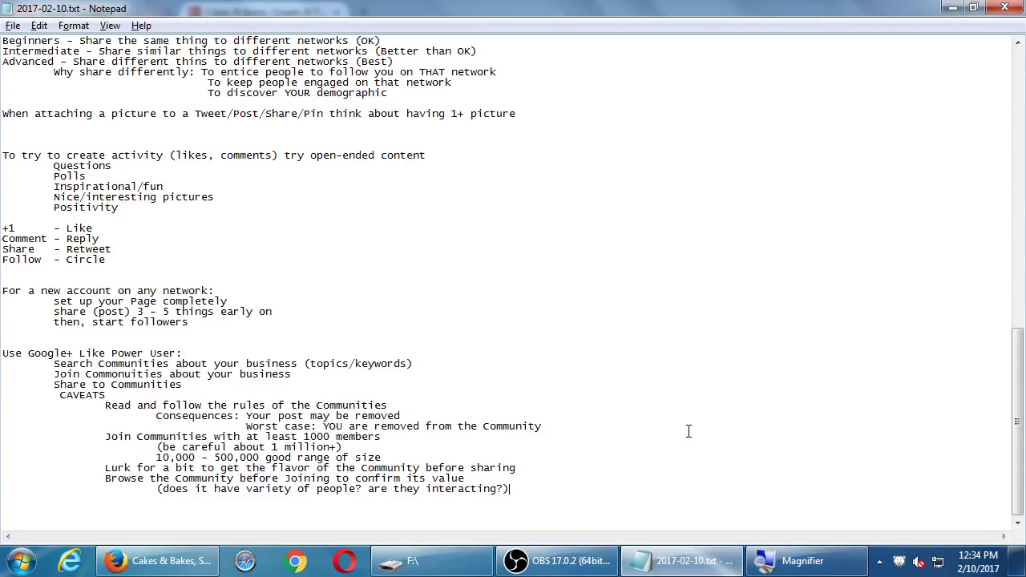
left_click(193, 563)
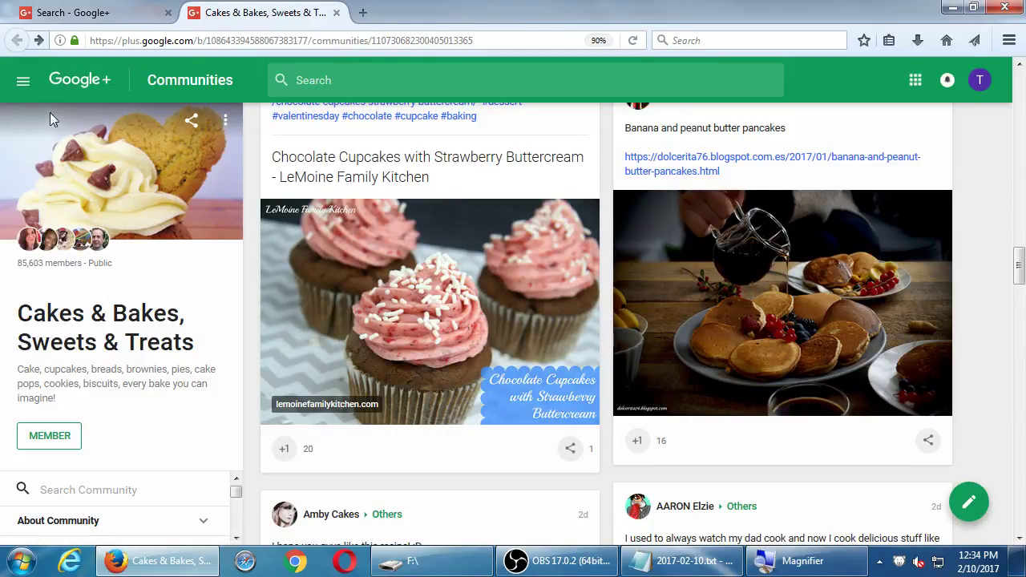
- Scroll the Cakes & Bakes feed up to the share box and the owner's pinned post
left_click(533, 563)
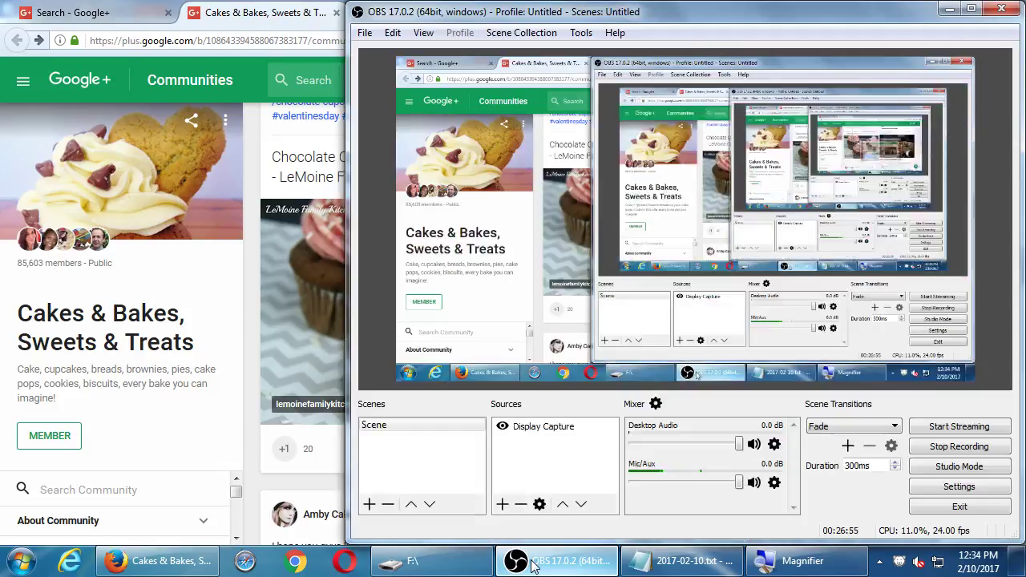
left_click(534, 563)
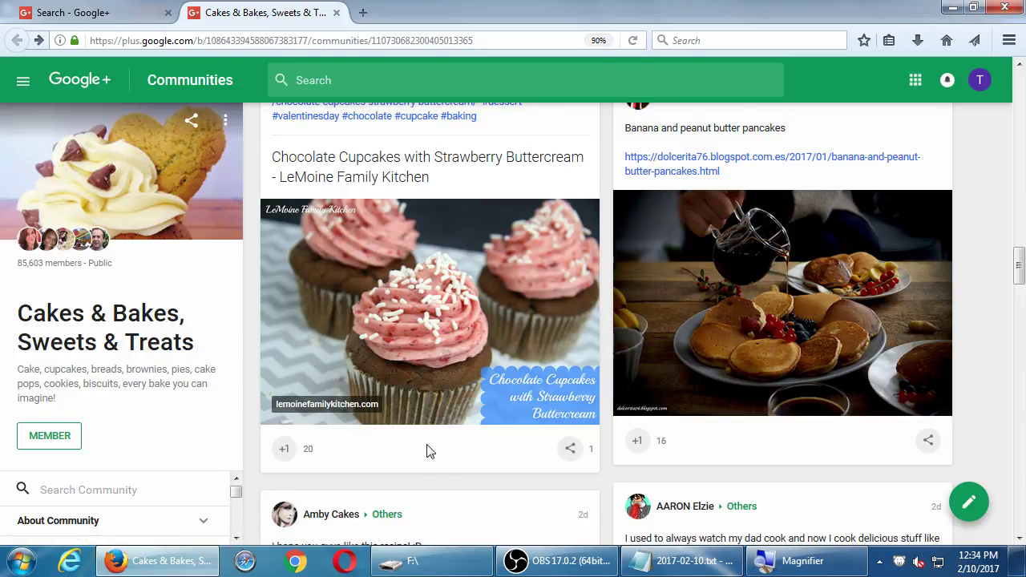
scroll(451, 414, "up", 6)
scroll(455, 414, "up", 10)
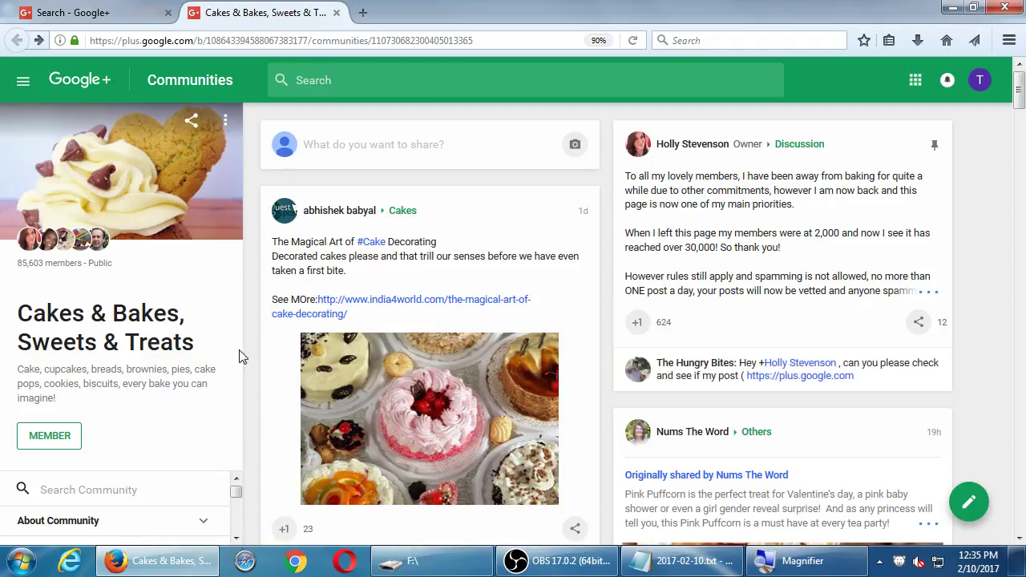
left_click(970, 503)
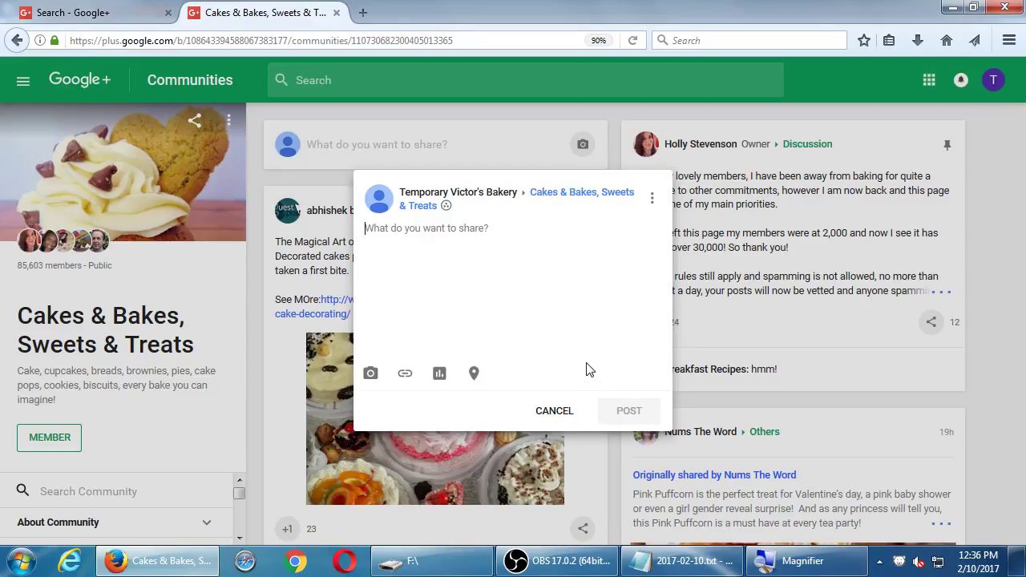
left_click(555, 411)
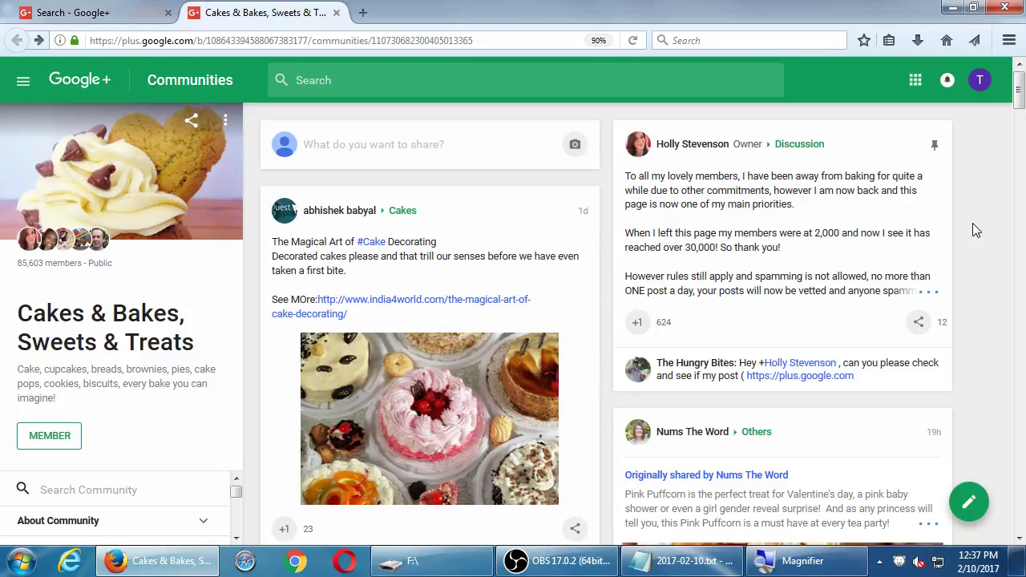
- Insert the line 'Twitter - "Young" (really "everyone")' right after the Instagram entry
left_click(685, 561)
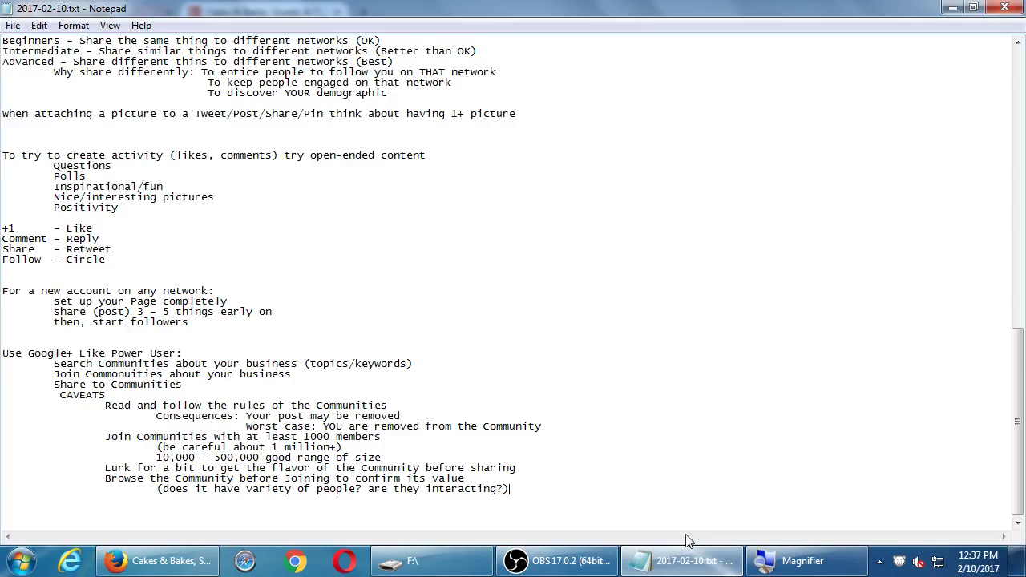
scroll(476, 381, "up", 8)
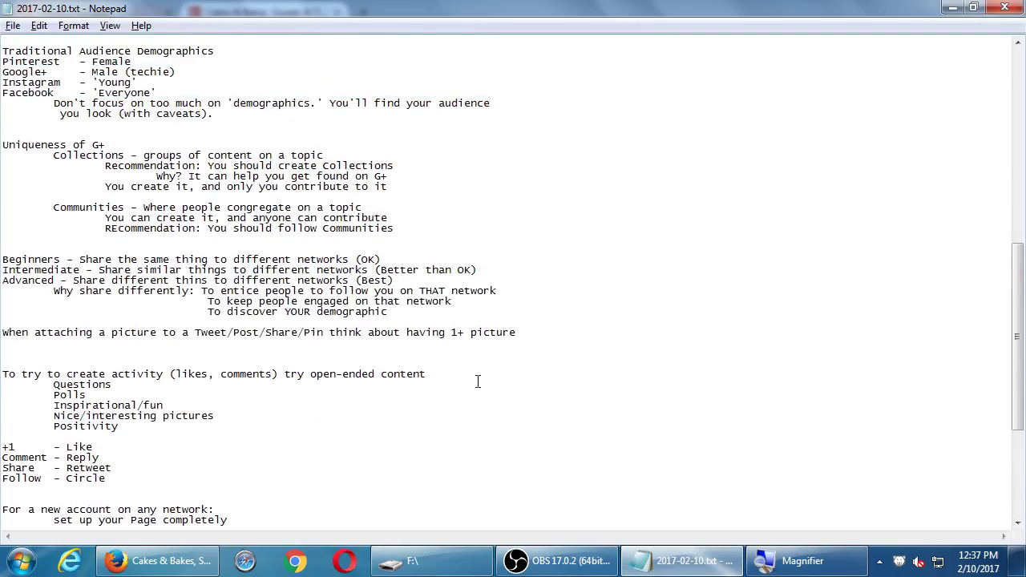
scroll(480, 383, "up", 2)
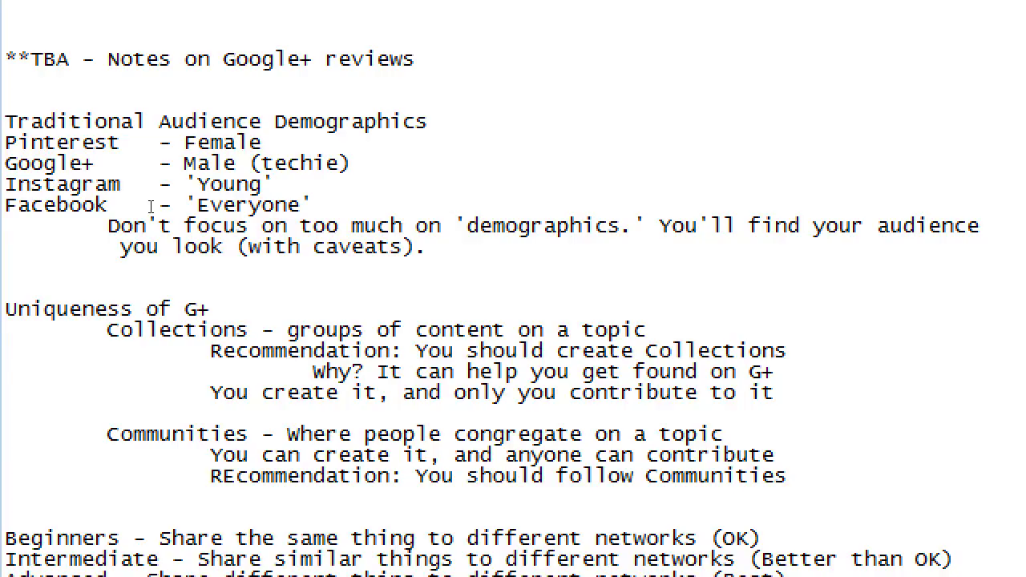
key("Return")
type("Twitter")
key("Tab")
key("Tab")
key("BackSpace")
key("BackSpace")
key("BackSpace")
key("BackSpace")
type("r     - ")
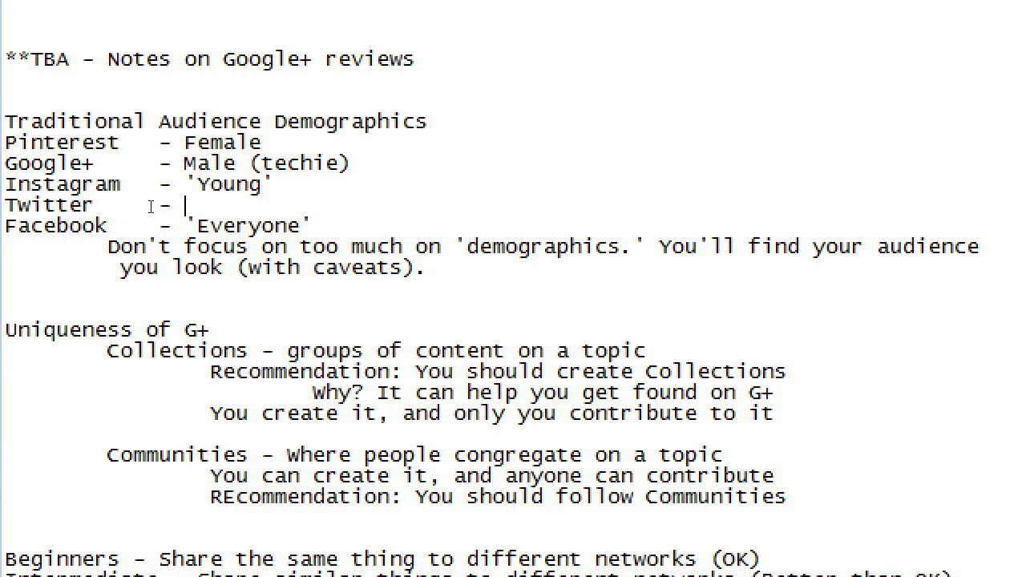
type("\"Young\"")
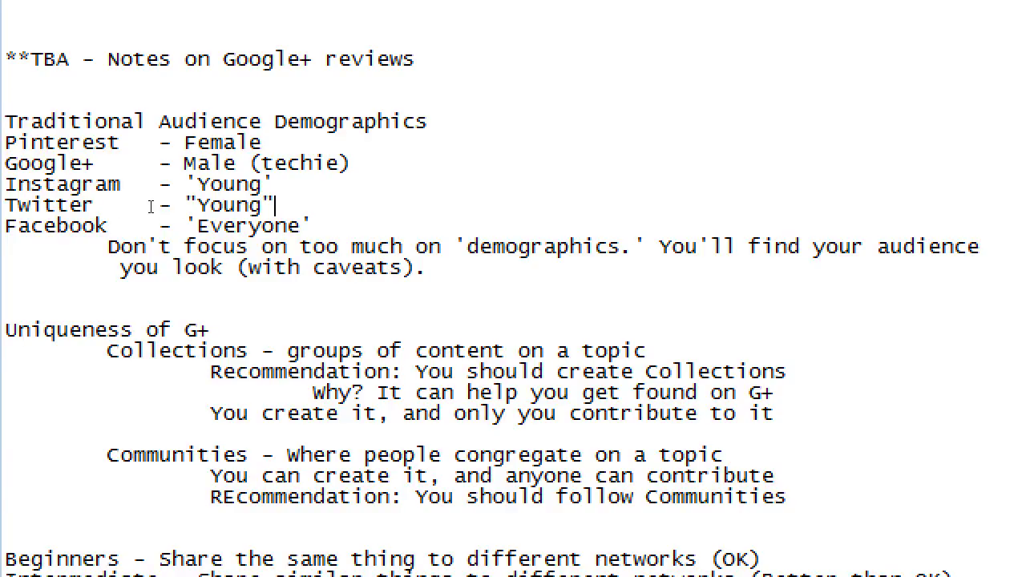
type(" (really \"eve")
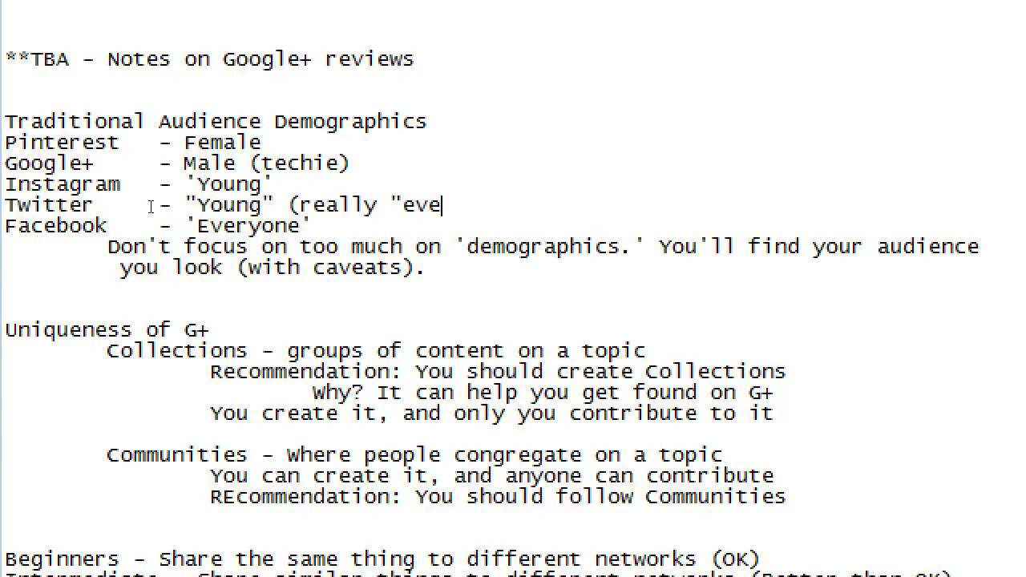
type("ryone\")")
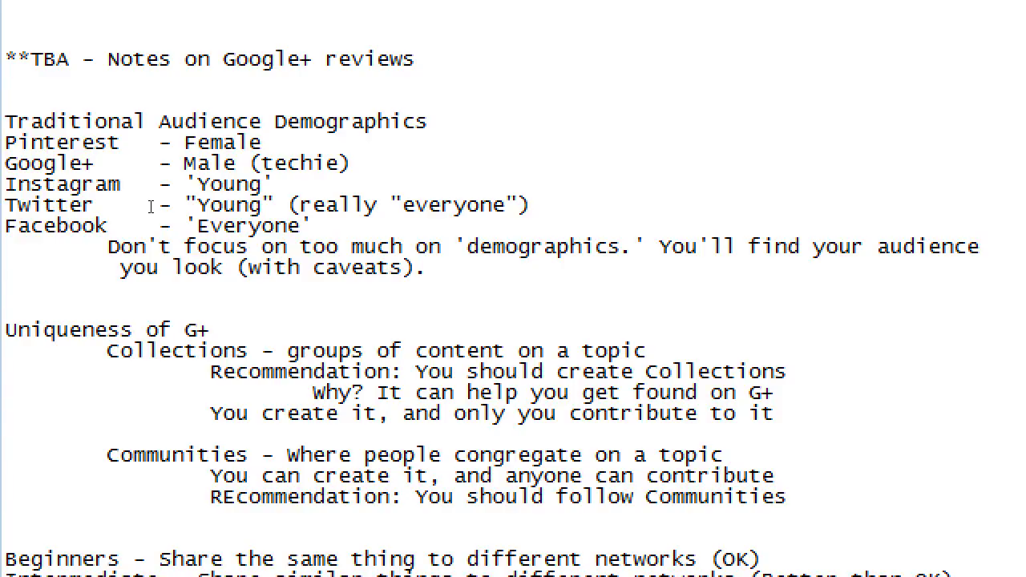
key("super+minus")
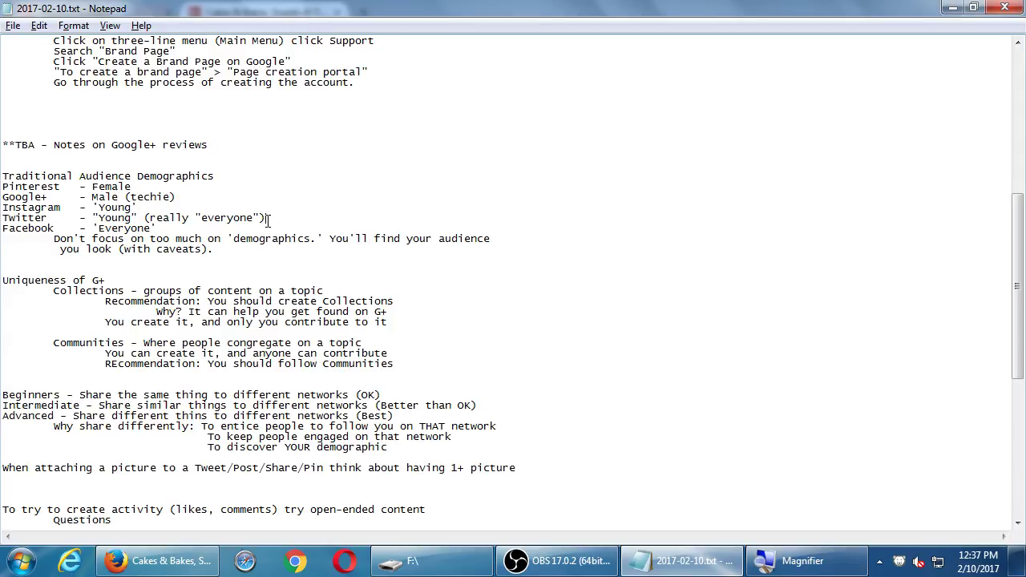
key("alt+Tab")
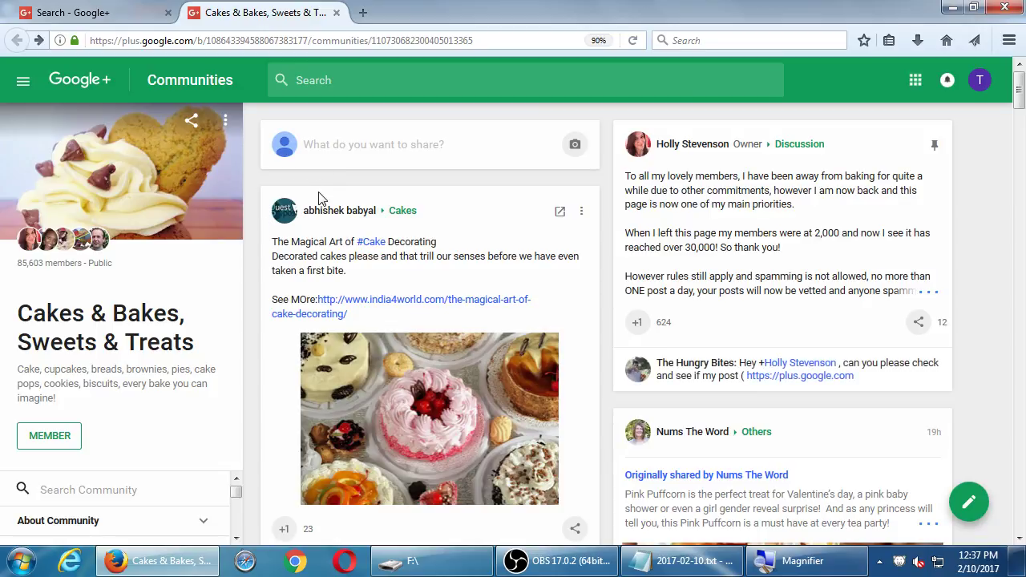
- Scroll the Cakes & Bakes feed back to the top and show the owner's profile card on the pinned post
scroll(318, 198, "down", 2)
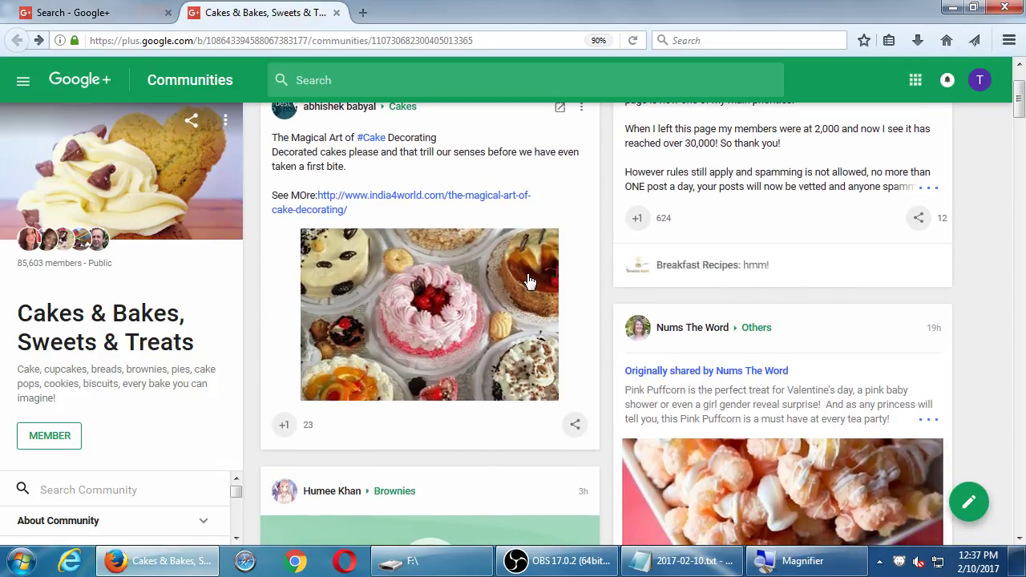
scroll(527, 280, "down", 3)
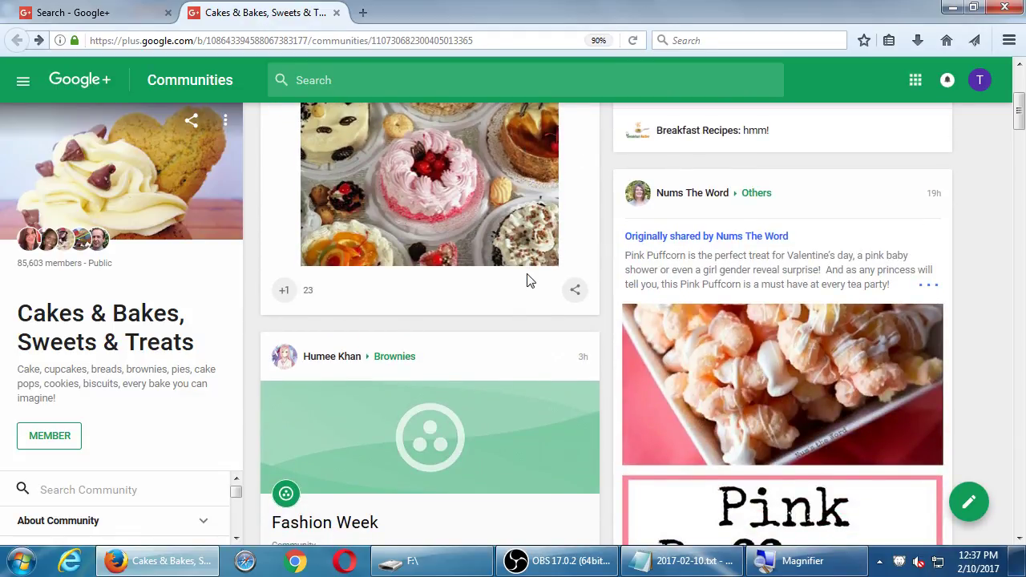
scroll(531, 279, "down", 1)
scroll(533, 279, "down", 1)
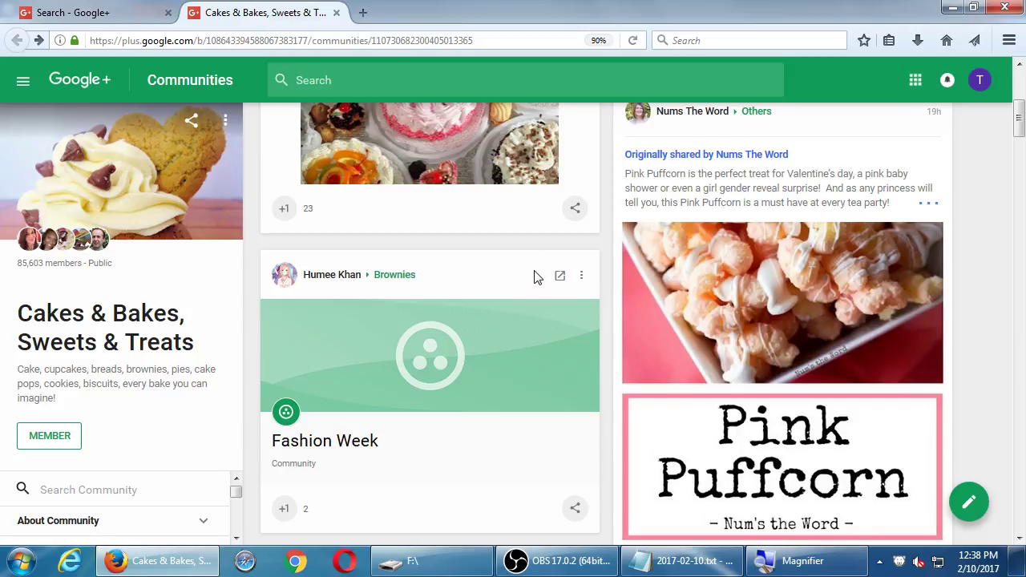
scroll(497, 340, "up", 5)
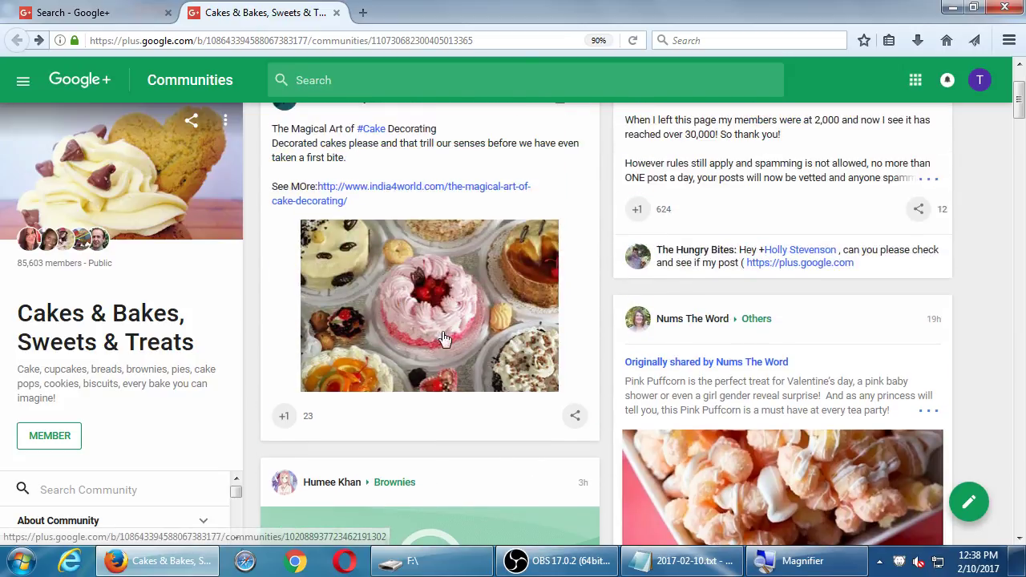
scroll(651, 318, "up", 3)
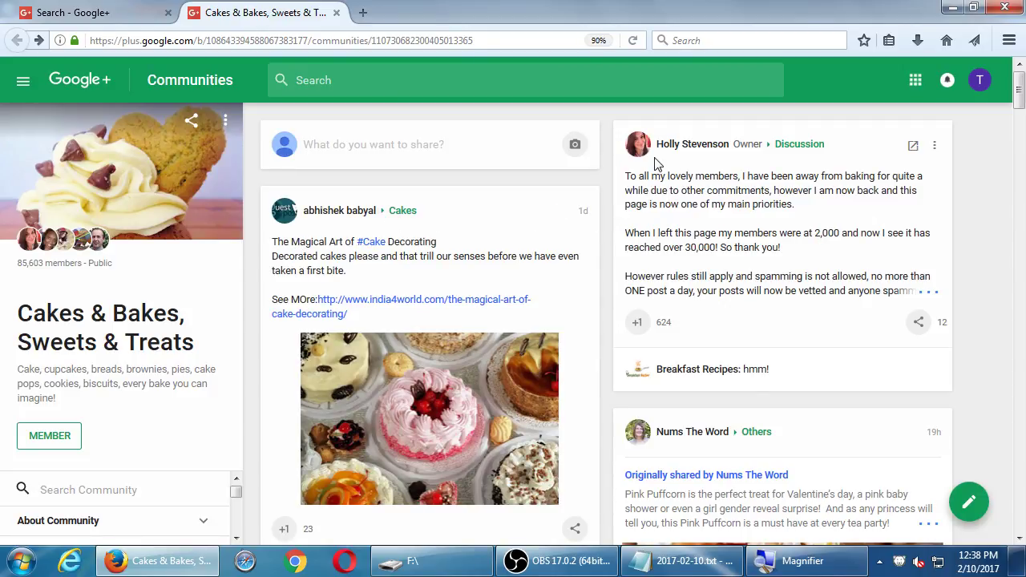
mouse_move(647, 159)
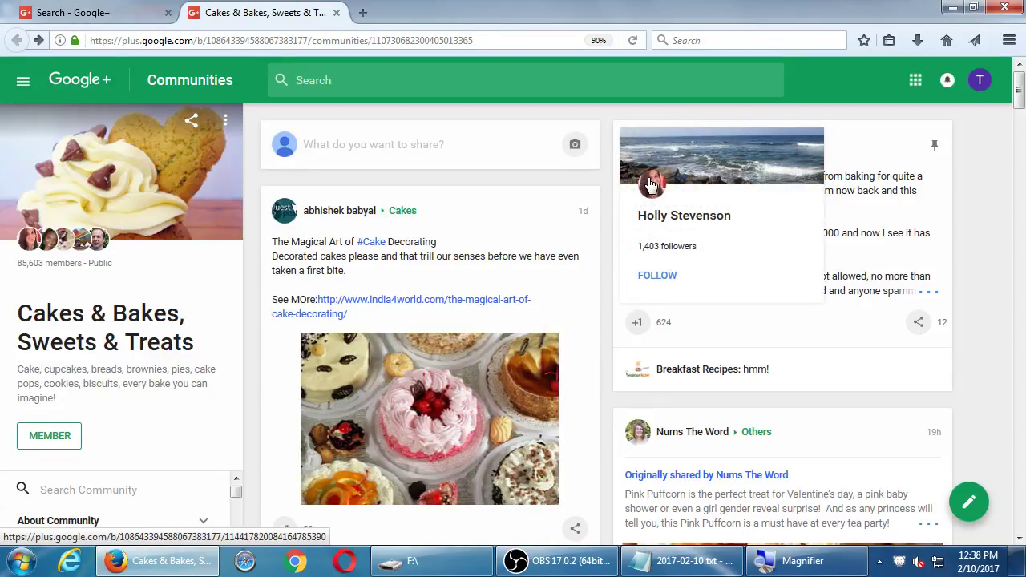
left_click(646, 177)
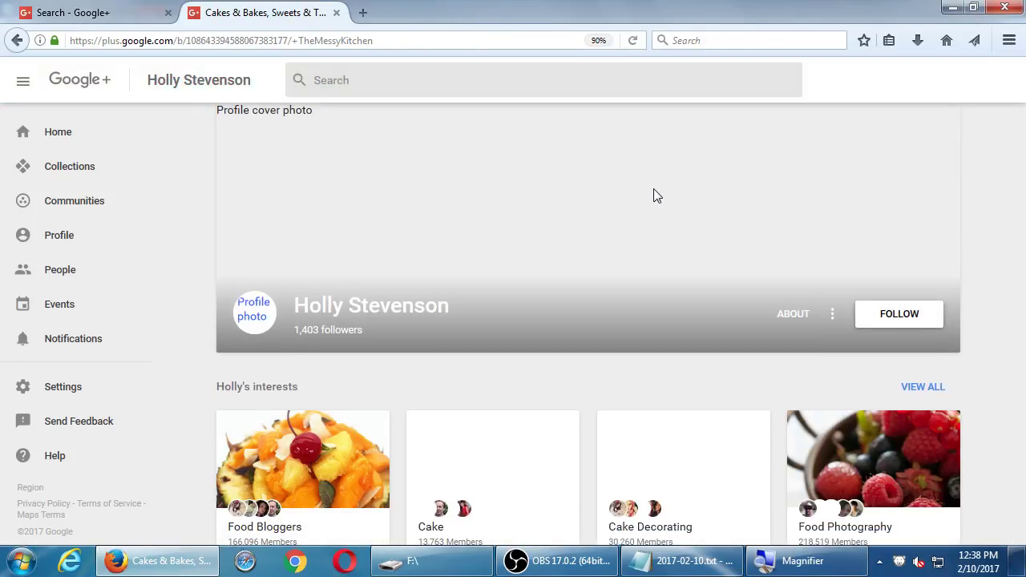
scroll(651, 192, "down", 3)
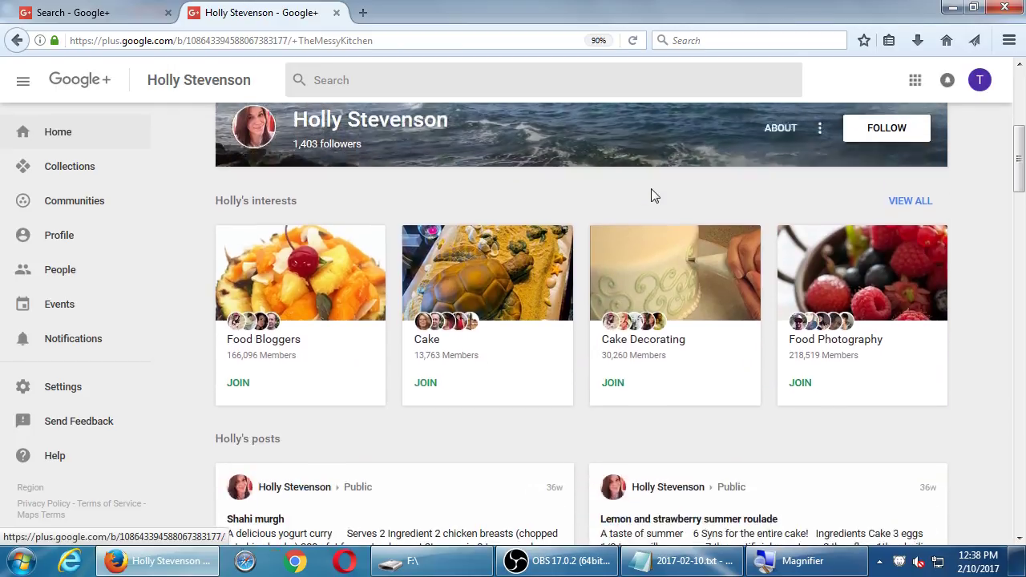
scroll(651, 192, "down", 5)
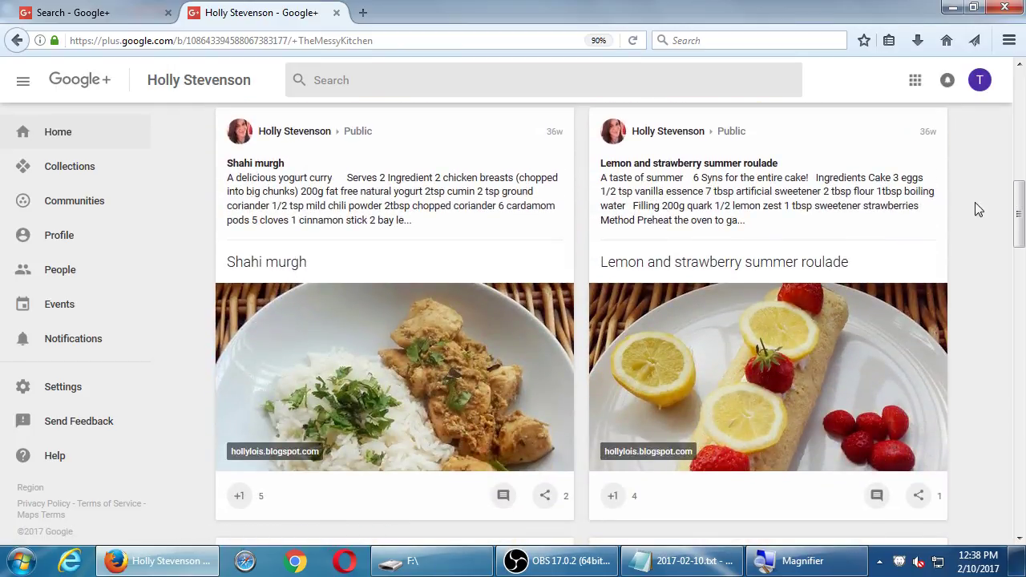
scroll(978, 207, "up", 8)
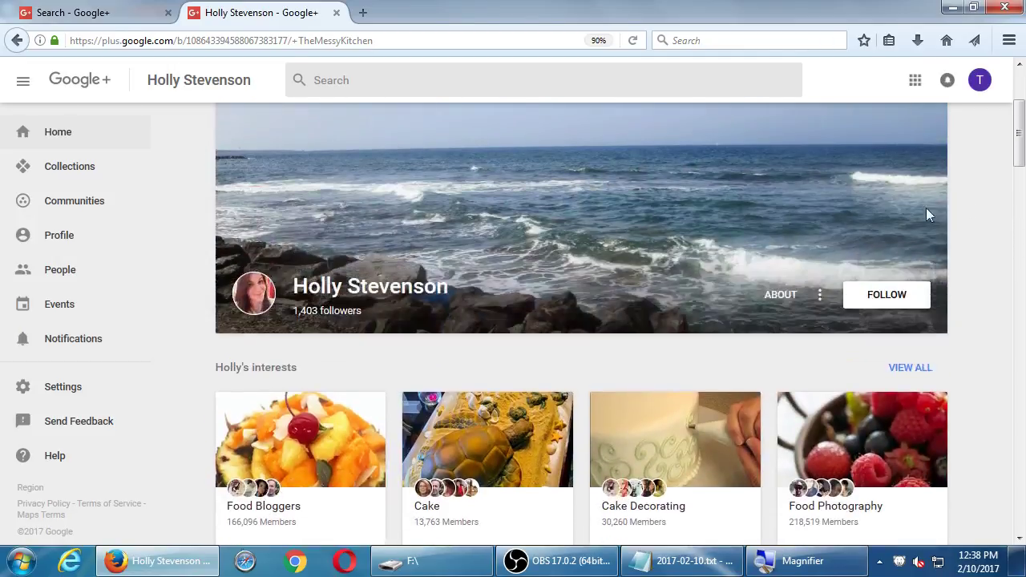
scroll(708, 253, "down", 1)
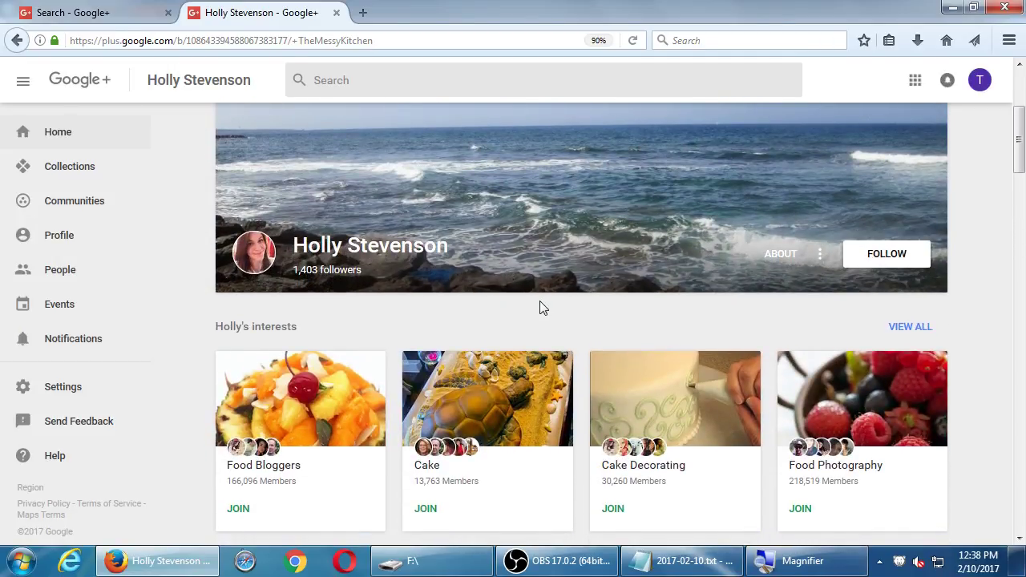
scroll(540, 303, "down", 2)
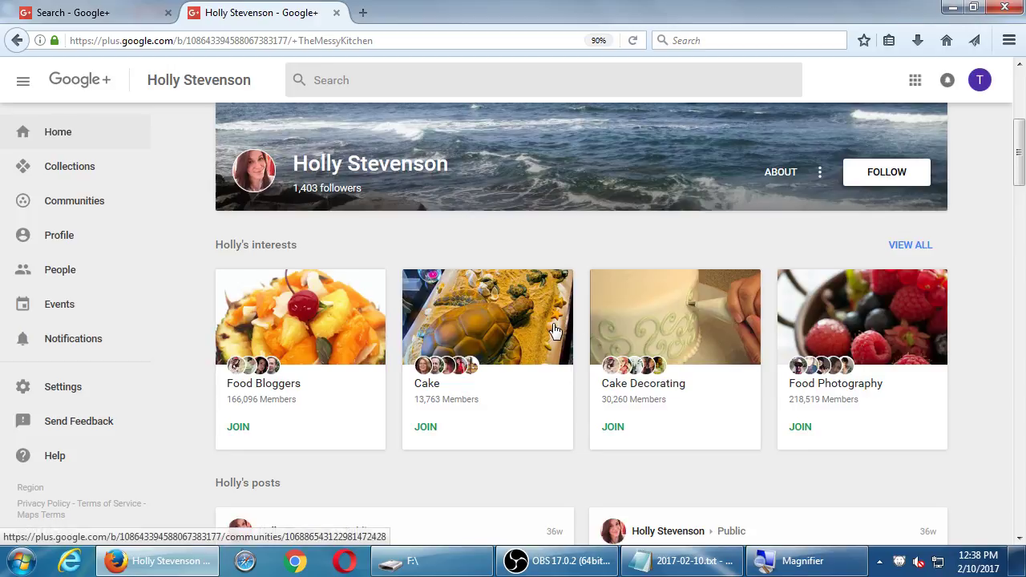
scroll(555, 329, "down", 15)
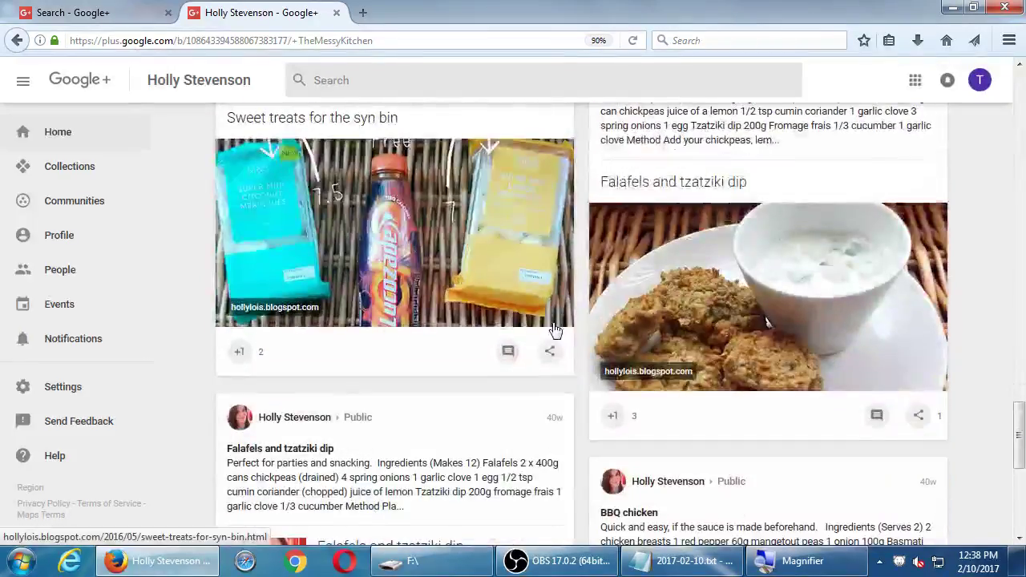
scroll(555, 329, "down", 10)
scroll(561, 321, "down", 6)
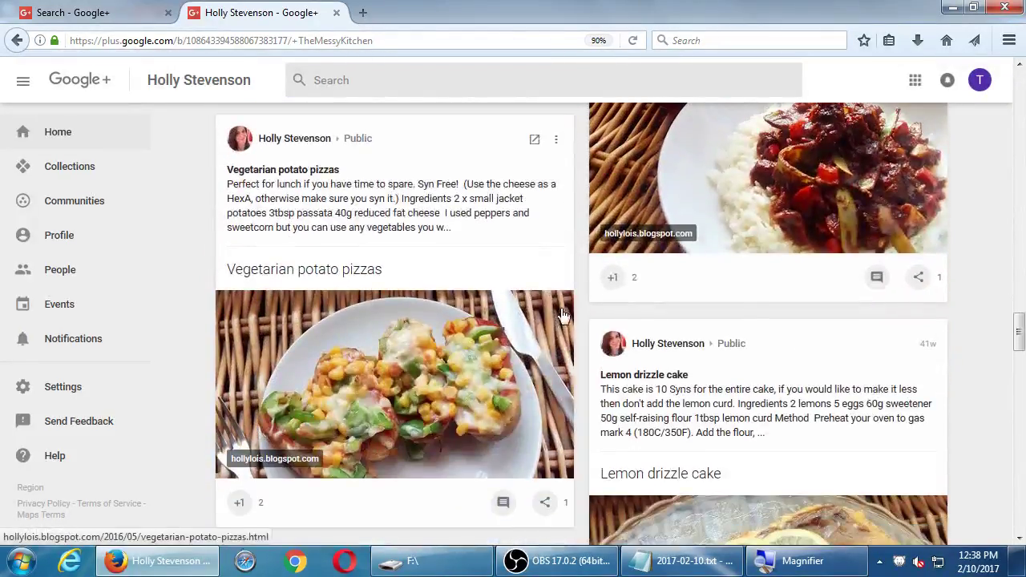
scroll(565, 313, "down", 10)
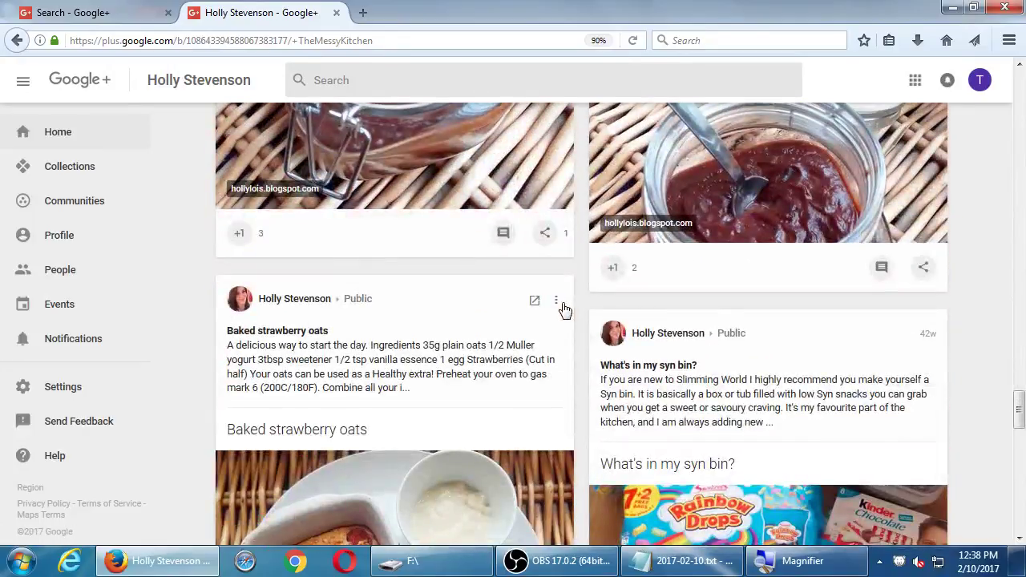
key("alt+Left")
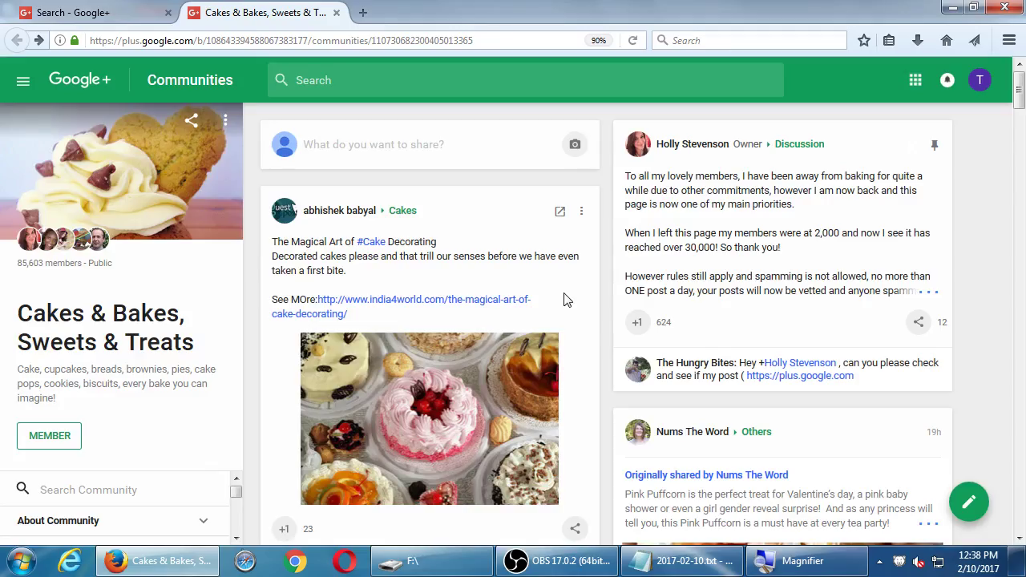
scroll(564, 300, "down", 15)
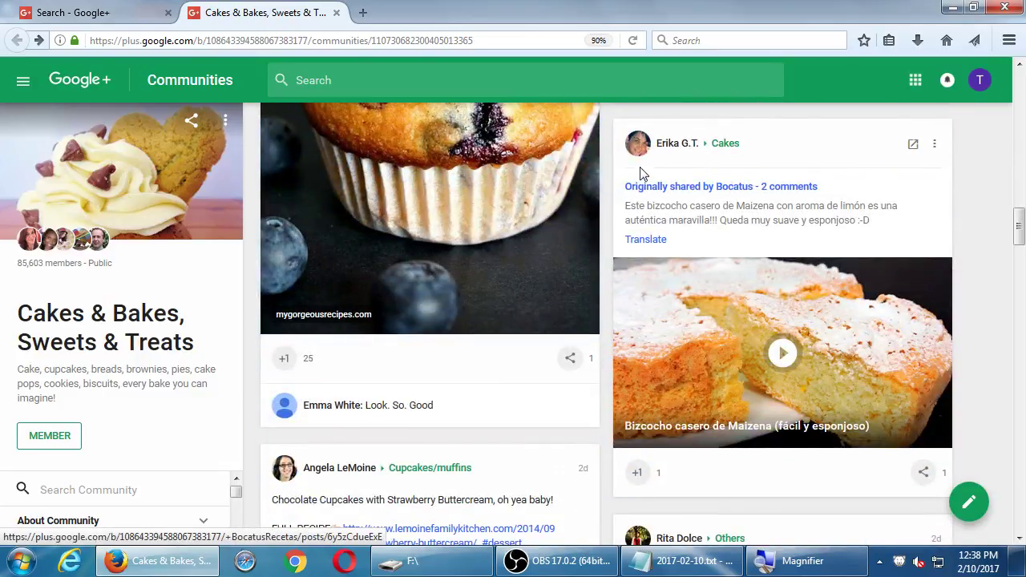
scroll(487, 426, "down", 3)
scroll(522, 419, "down", 5)
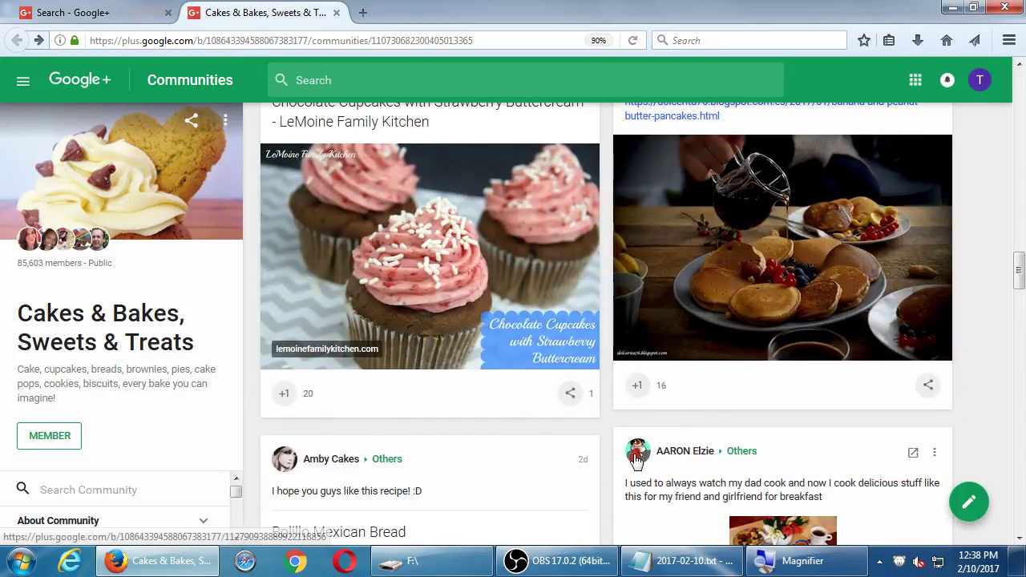
mouse_move(636, 461)
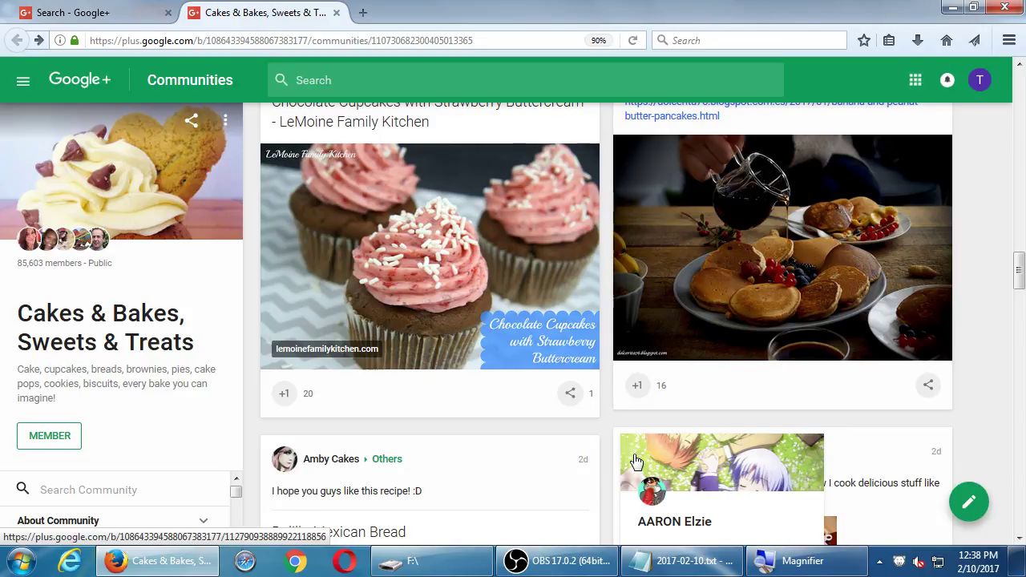
scroll(889, 417, "down", 10)
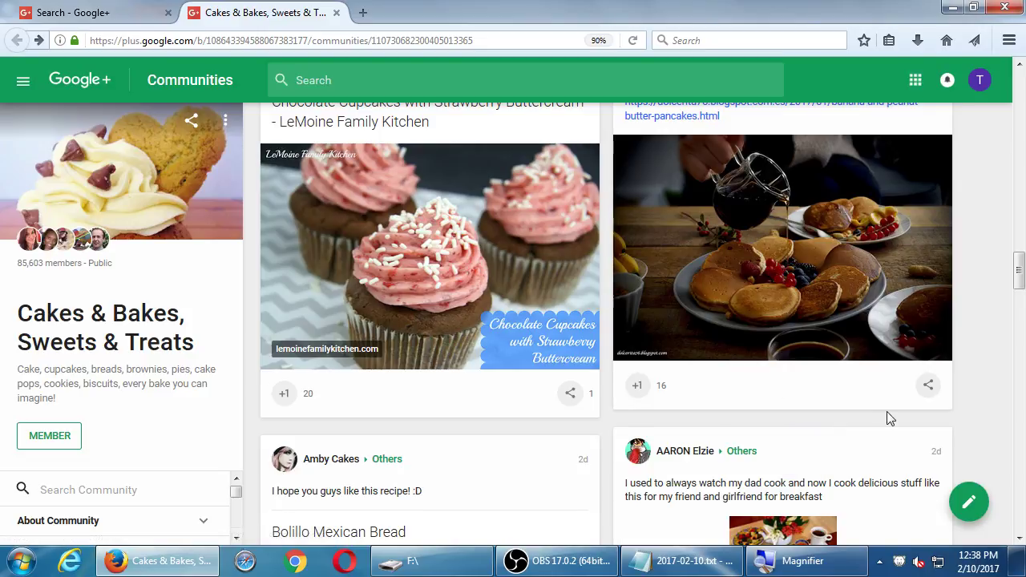
scroll(888, 417, "down", 9)
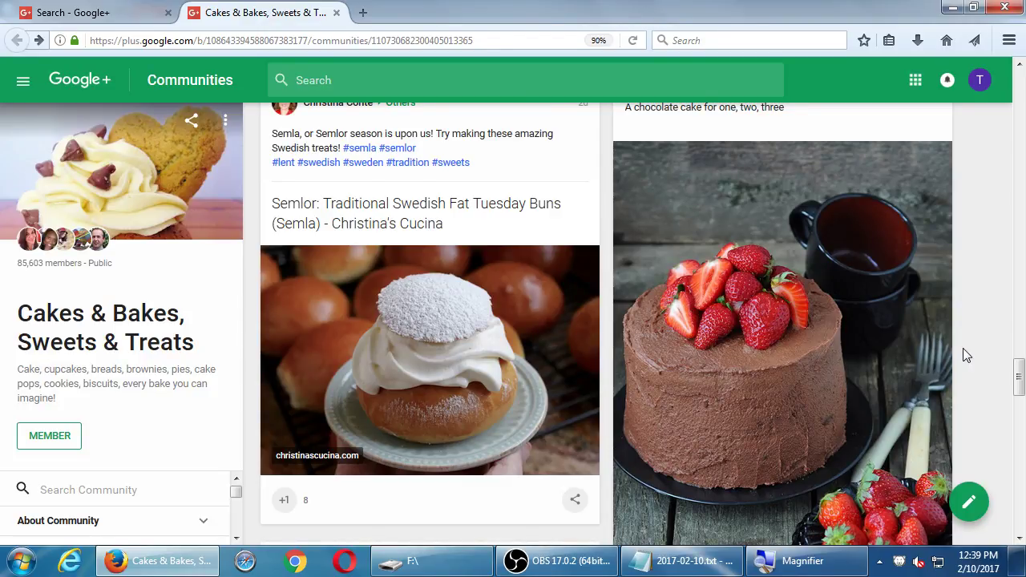
- Search Google+ for 'cookie' and scroll through all matching communities, like Baking lovers and G + Baking Community
left_click(582, 83)
key("ctrl+0")
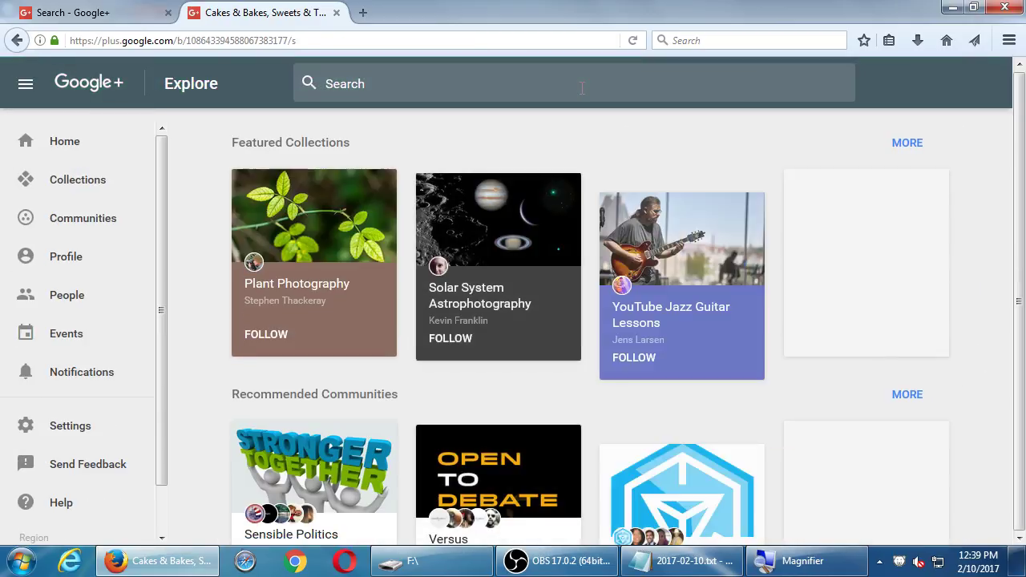
key("ctrl+plus")
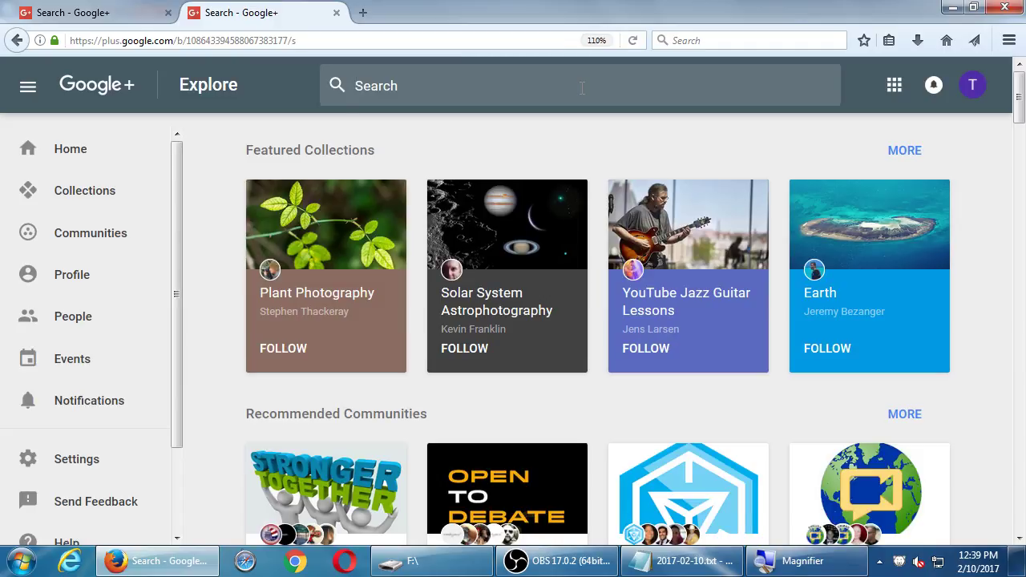
key("ctrl+minus")
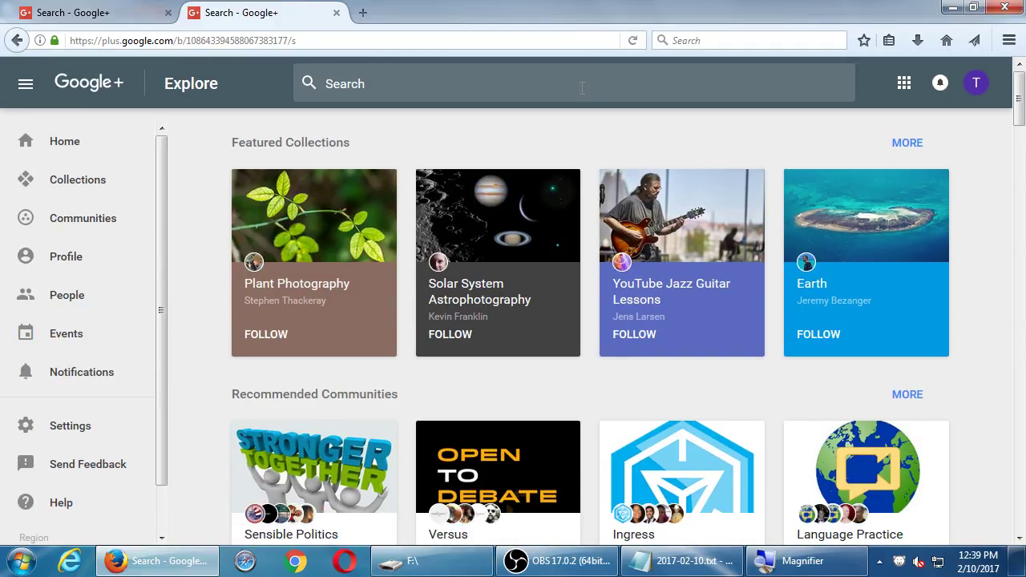
type("cookie")
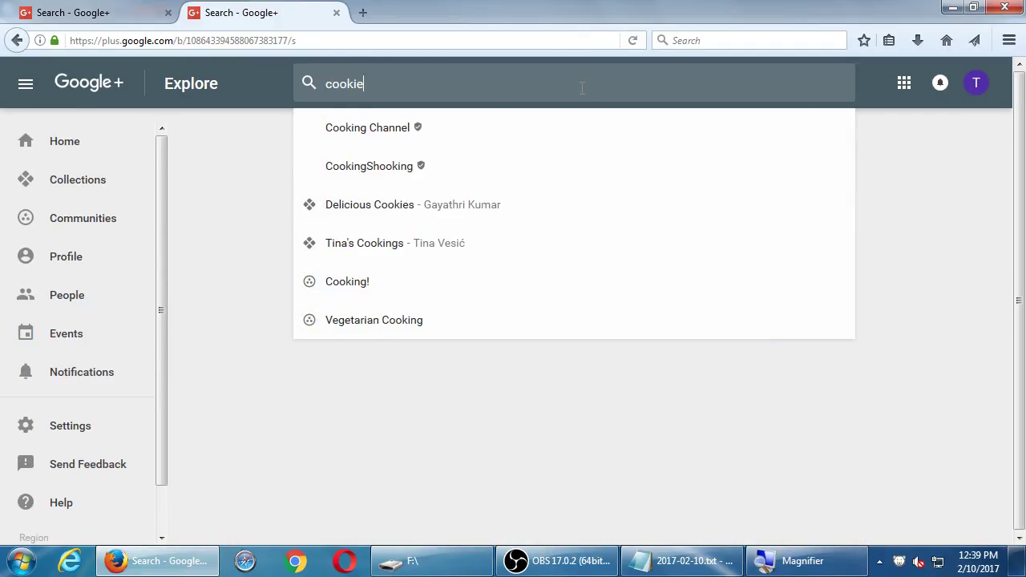
key("Return")
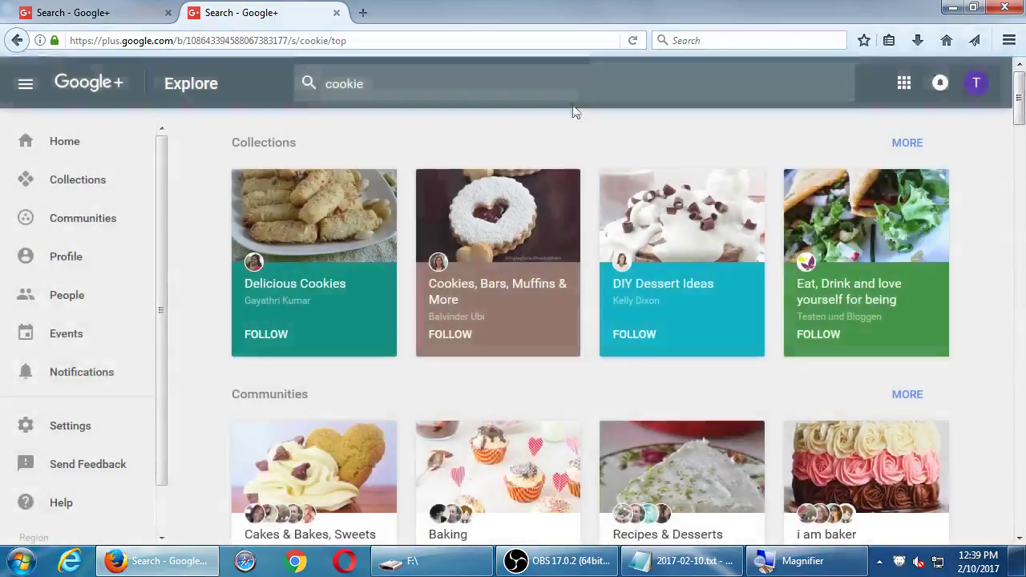
scroll(601, 224, "down", 2)
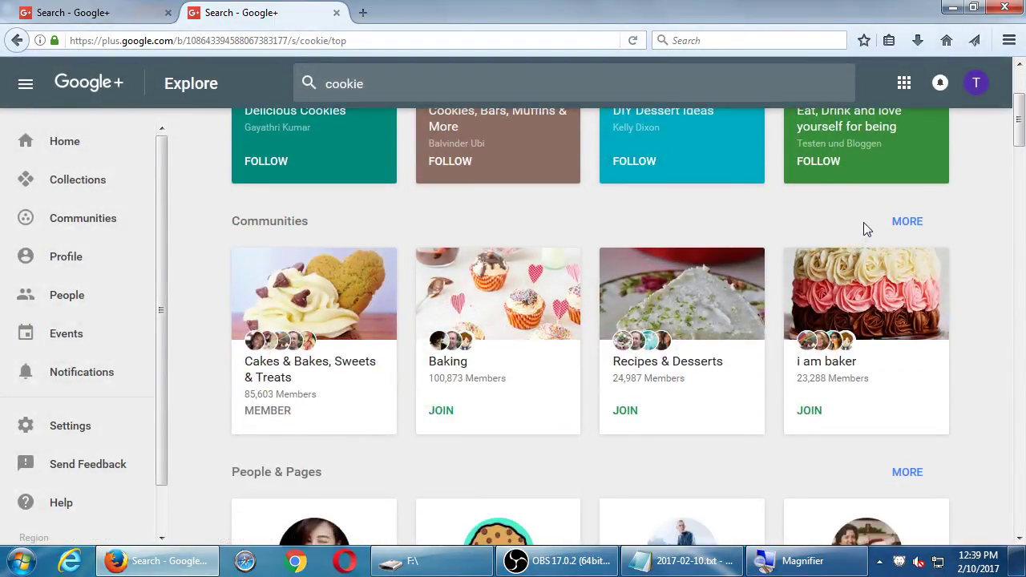
left_click(905, 223)
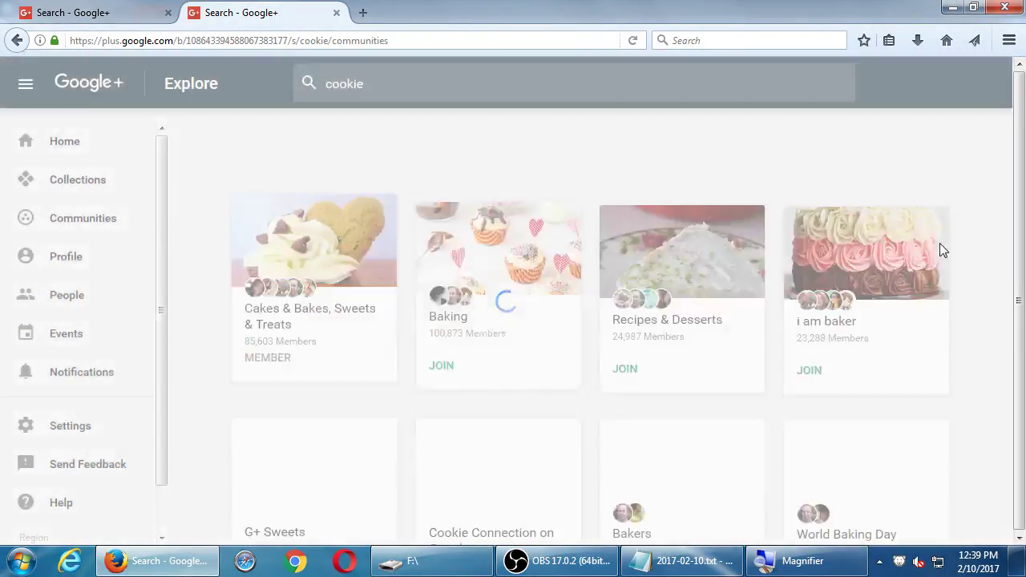
scroll(941, 244, "down", 5)
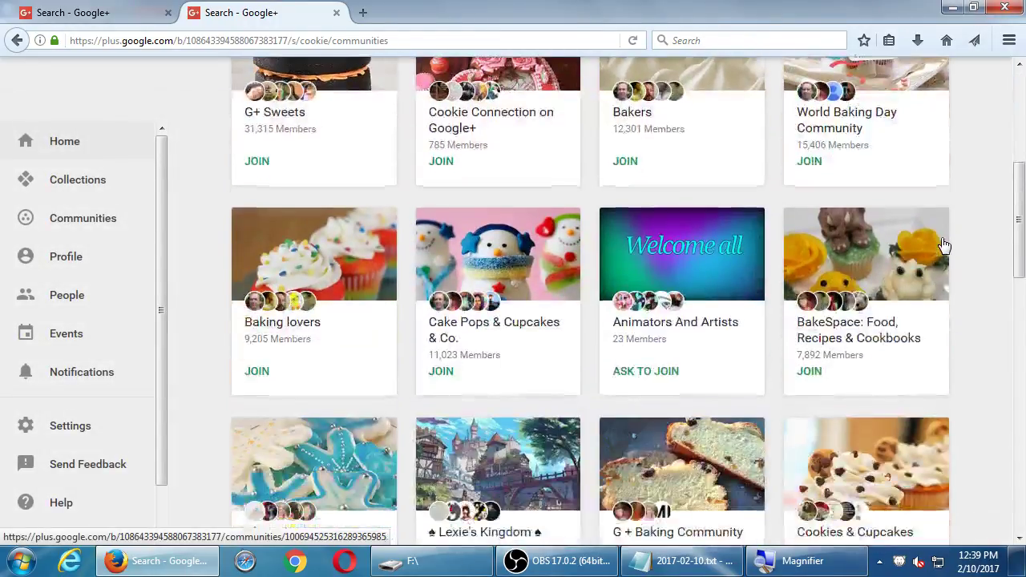
scroll(943, 244, "down", 1)
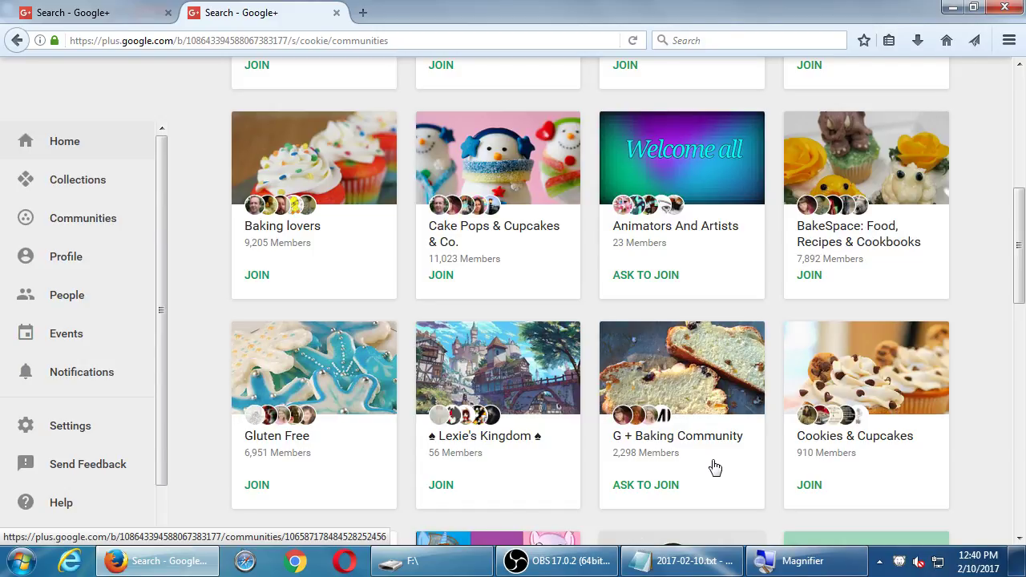
- Open the G + Baking Community and expand its About Community description
left_click(658, 392)
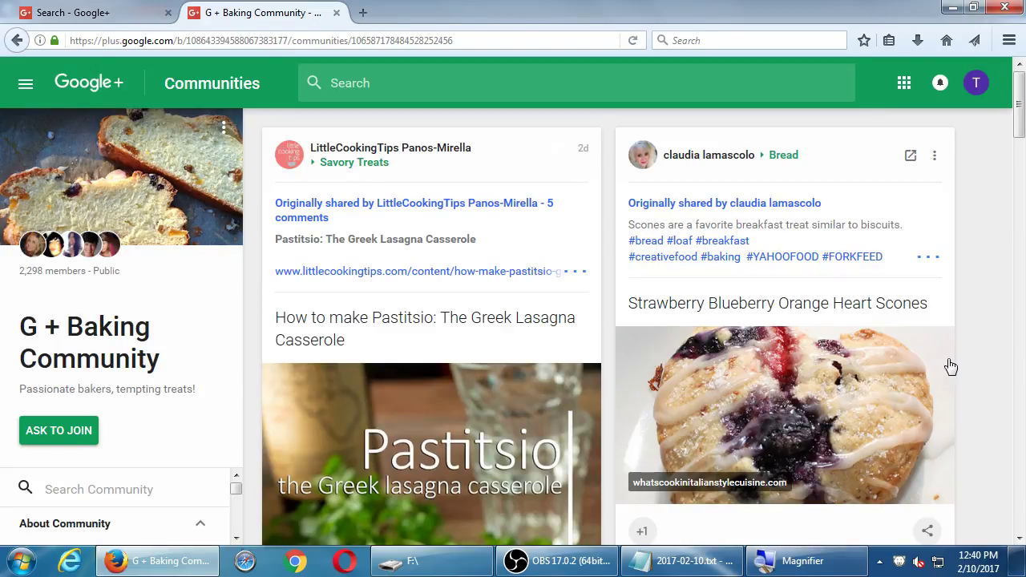
scroll(992, 201, "down", 10)
scroll(992, 202, "down", 2)
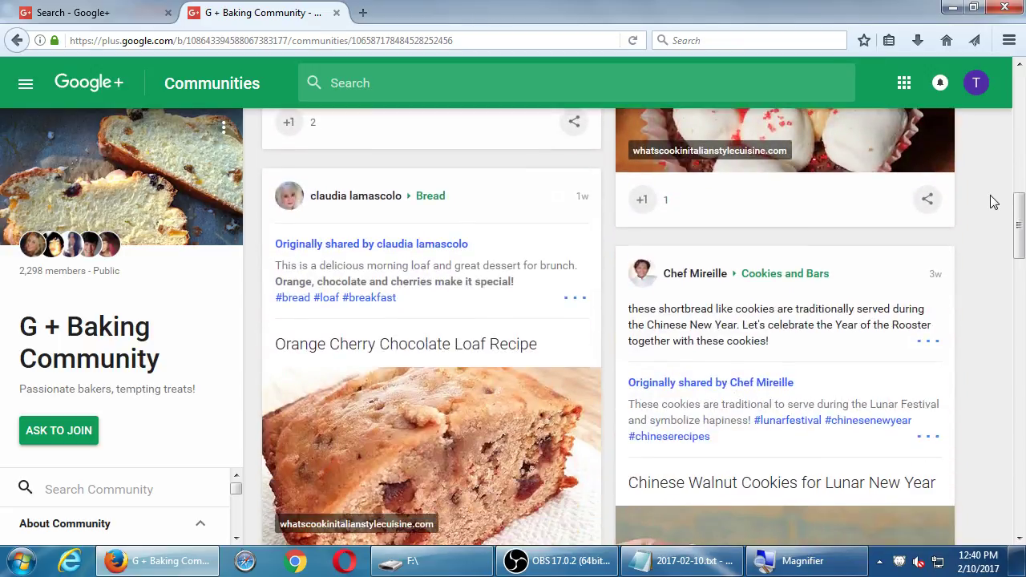
left_click(200, 529)
left_click(236, 538)
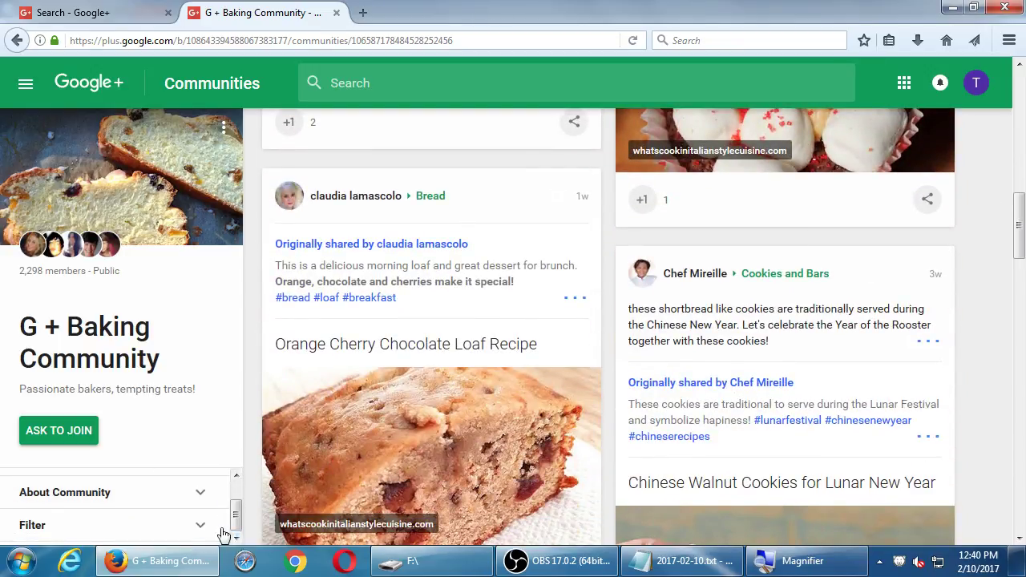
left_click(199, 502)
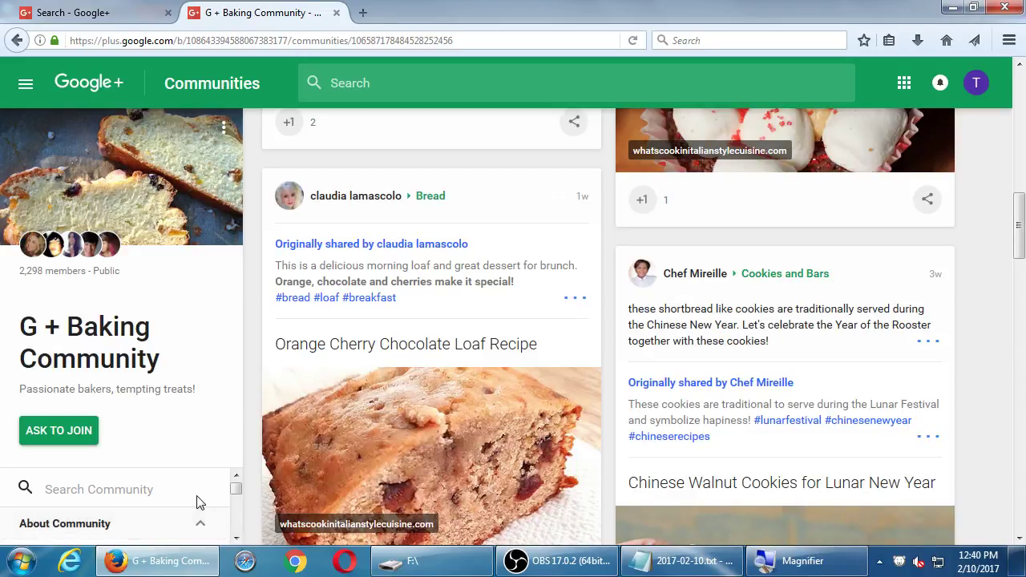
left_click(236, 538)
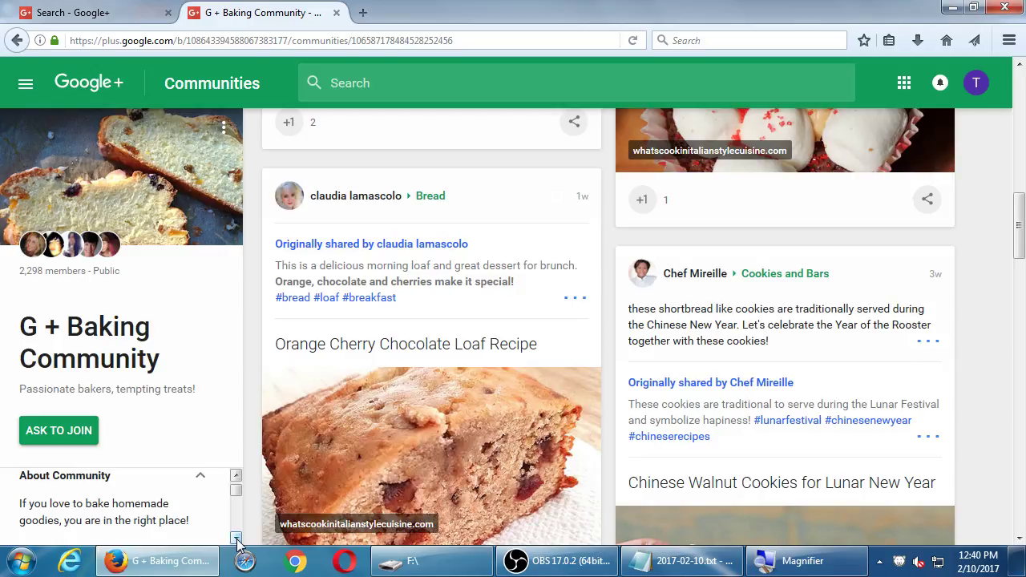
- Read through the rest of the G + Baking Community description and its posting rules
left_click(236, 538)
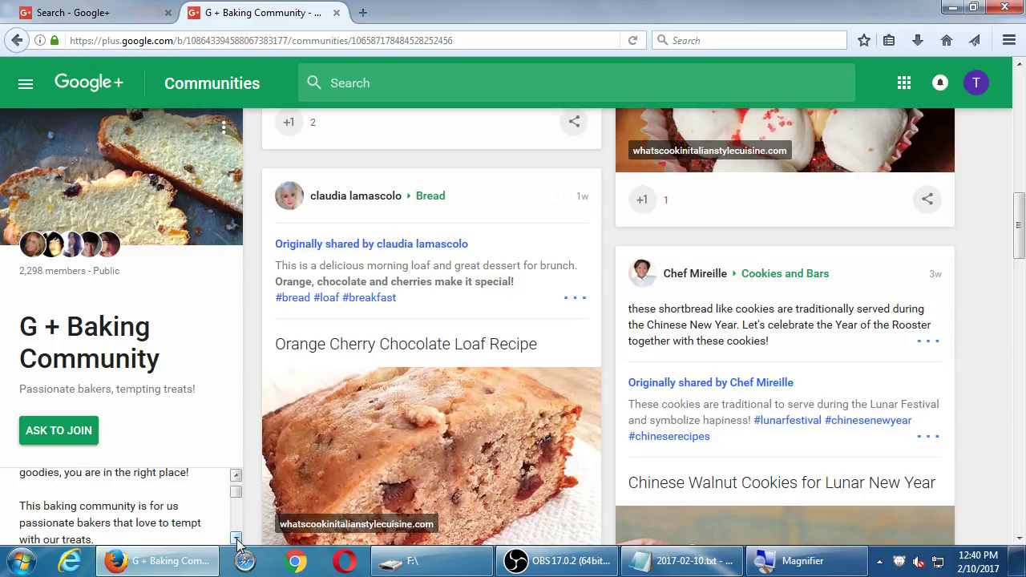
left_click(237, 538)
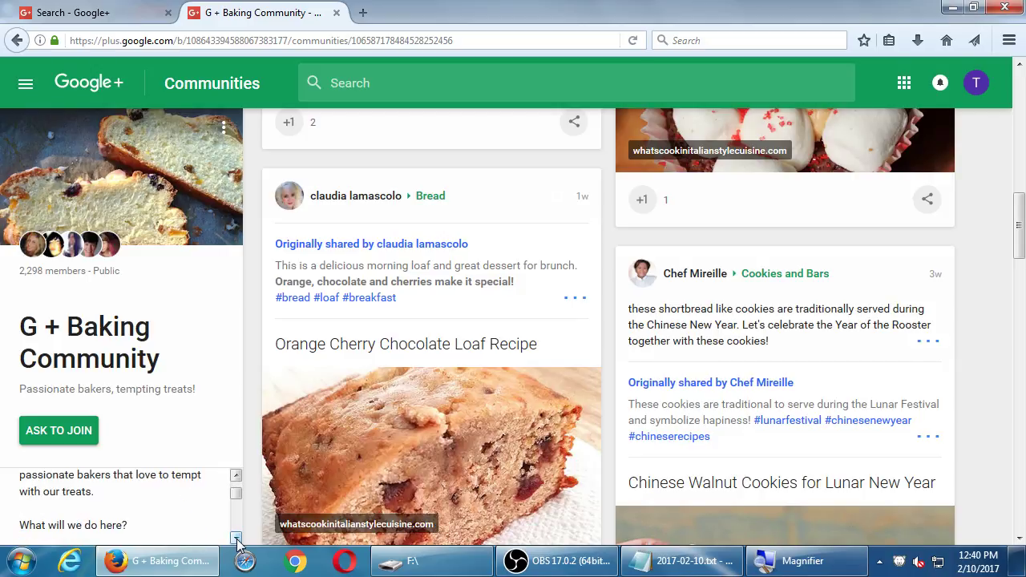
left_click(236, 539)
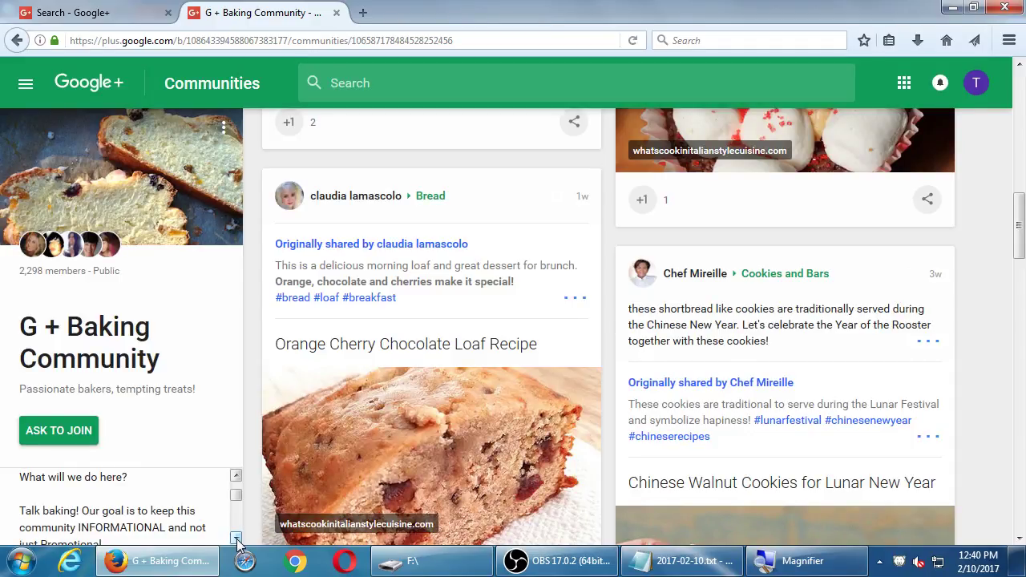
left_click(237, 539)
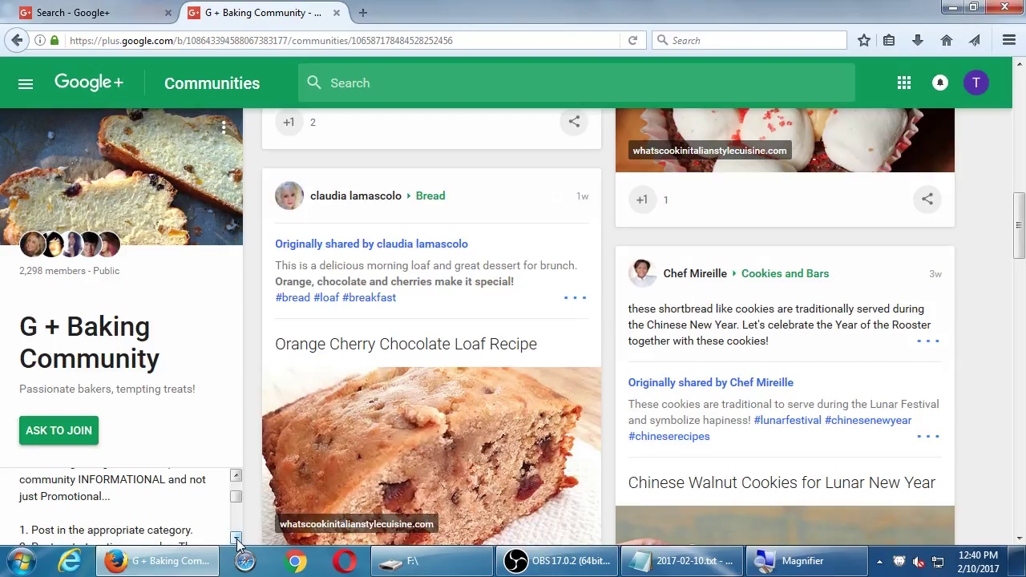
left_click(236, 539)
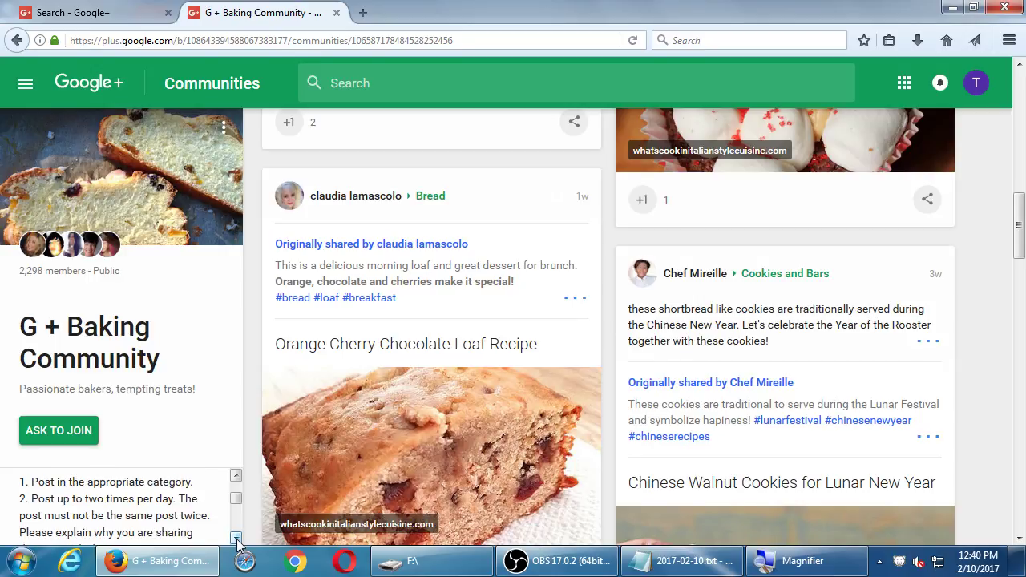
left_click(236, 539)
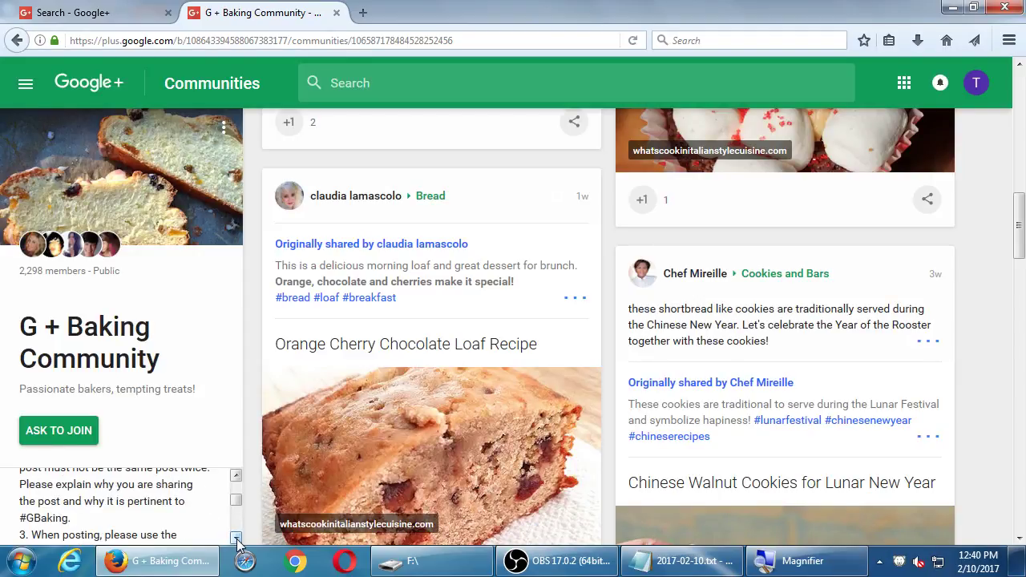
left_click(236, 539)
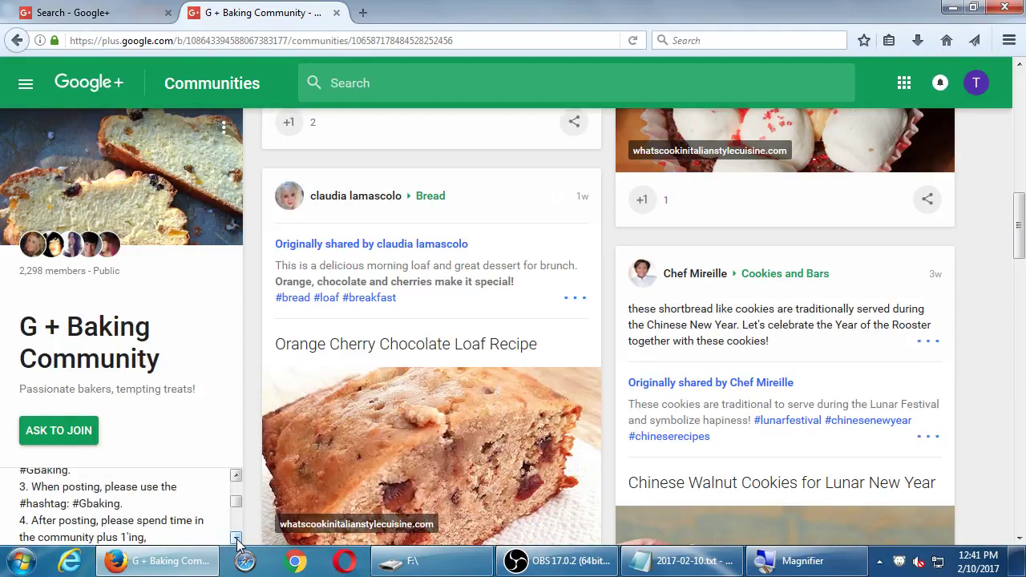
left_click(237, 538)
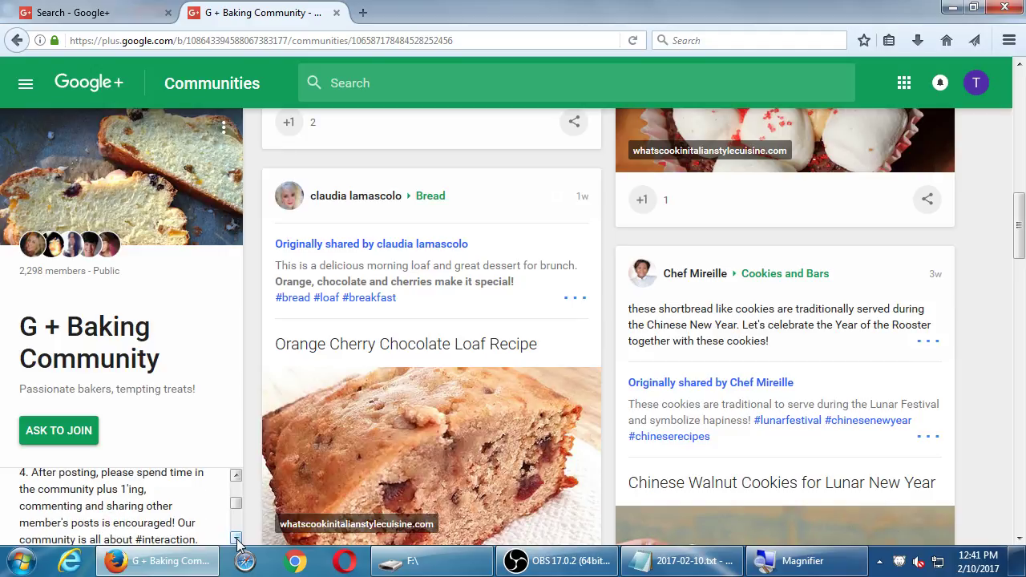
left_click(237, 538)
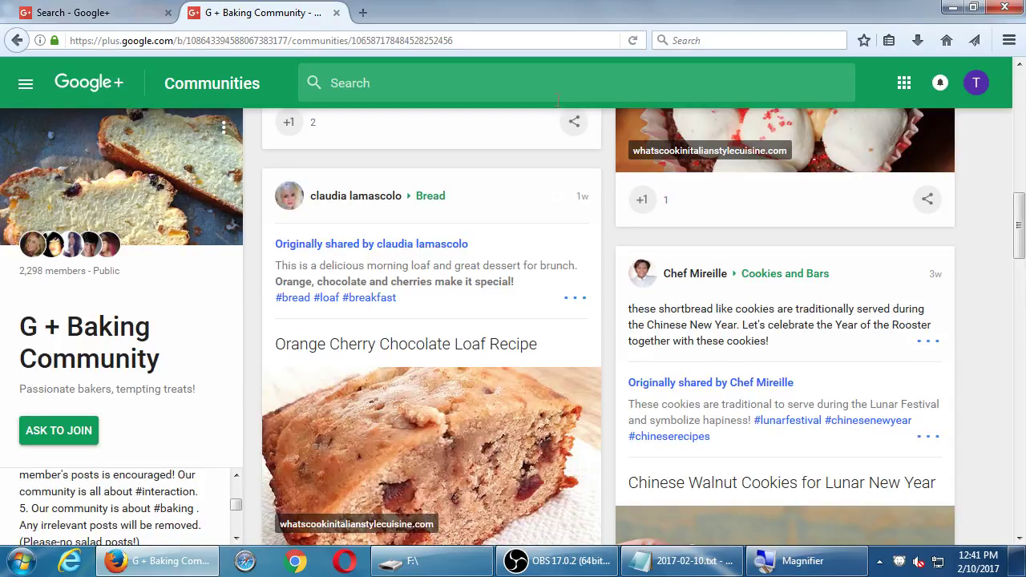
left_click(486, 83)
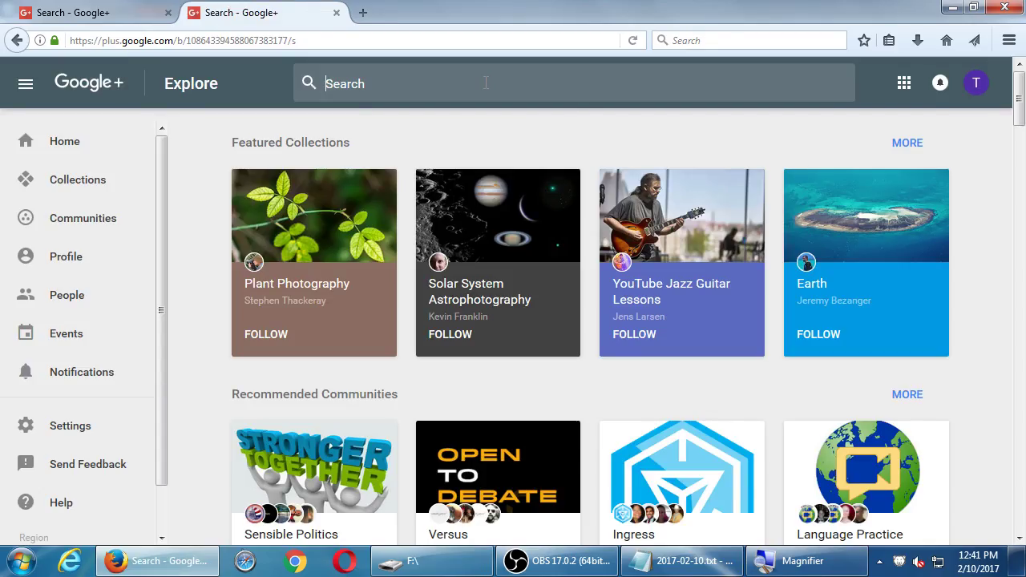
- Search Google+ for #gbaking and scroll through the baking community posts
type("#gbaking")
key("Return")
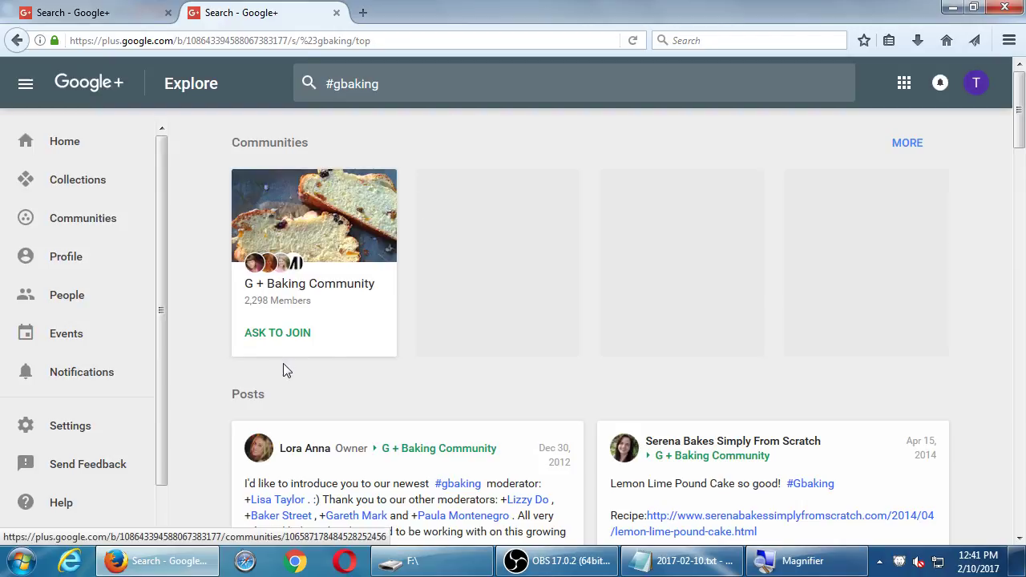
scroll(280, 365, "down", 2)
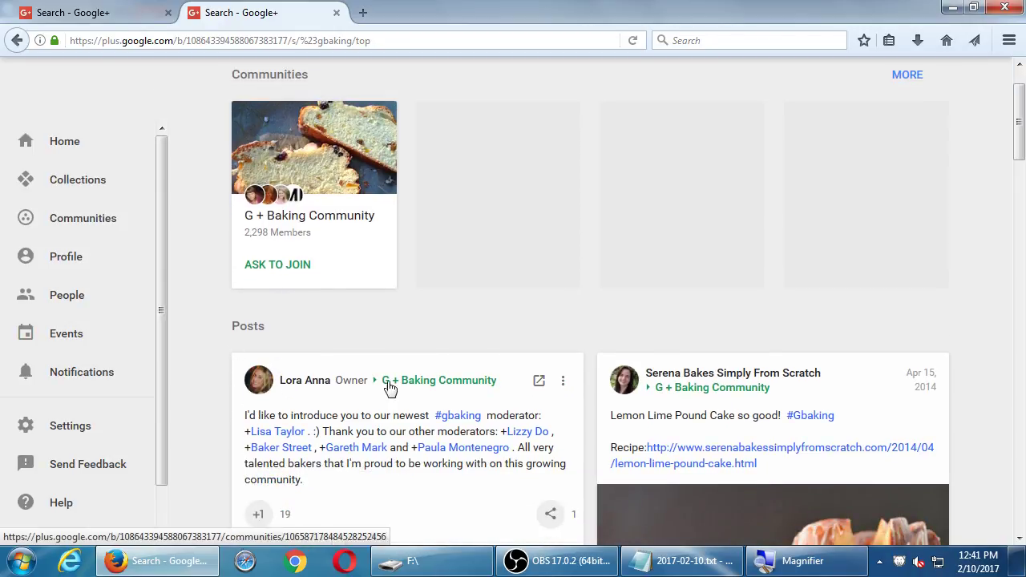
scroll(662, 389, "down", 5)
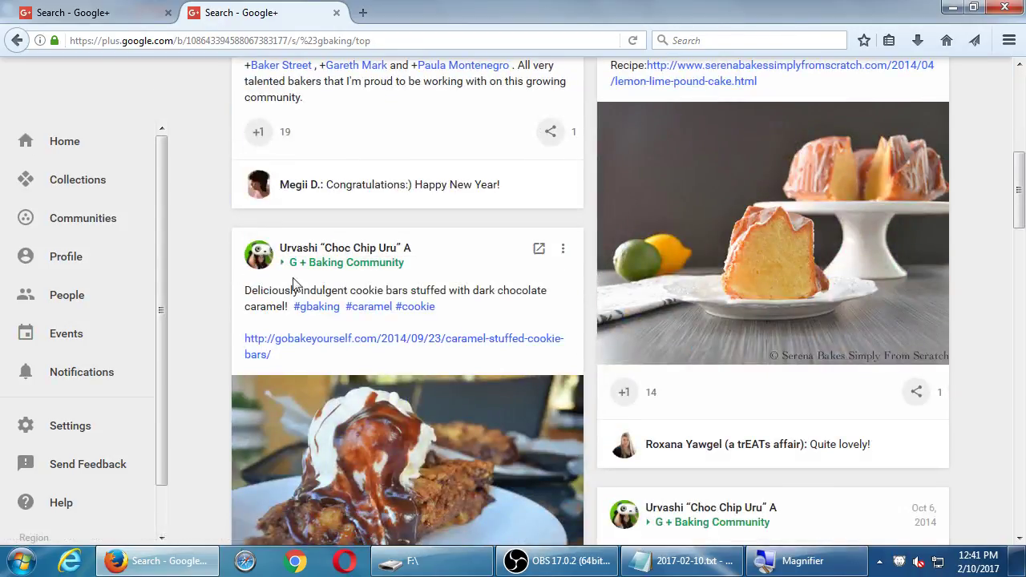
scroll(595, 371, "down", 2)
scroll(594, 372, "down", 5)
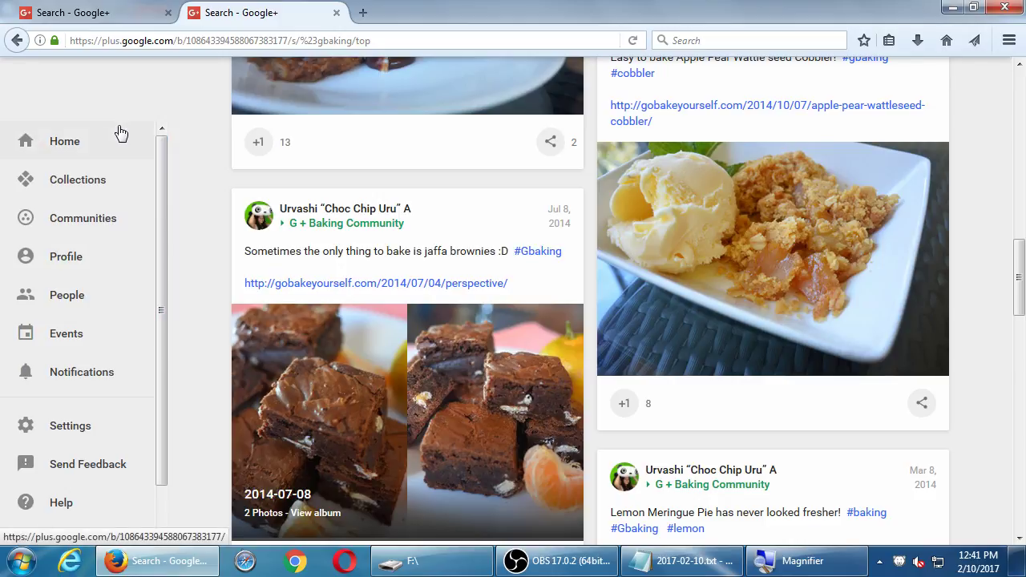
- Go back to the browser tab with the 'cookies' search results
scroll(233, 208, "up", 3)
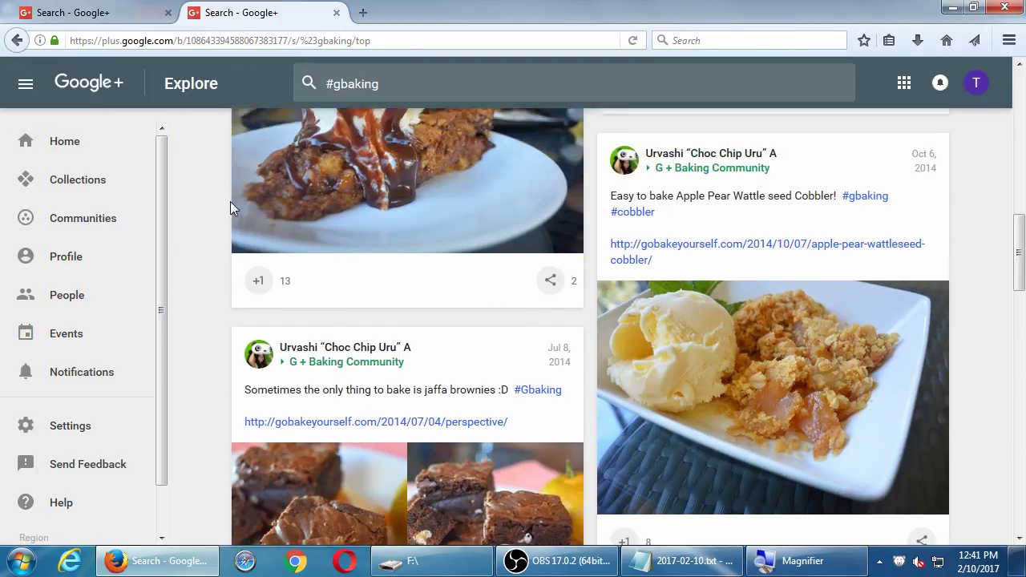
left_click(117, 12)
scroll(254, 219, "up", 3)
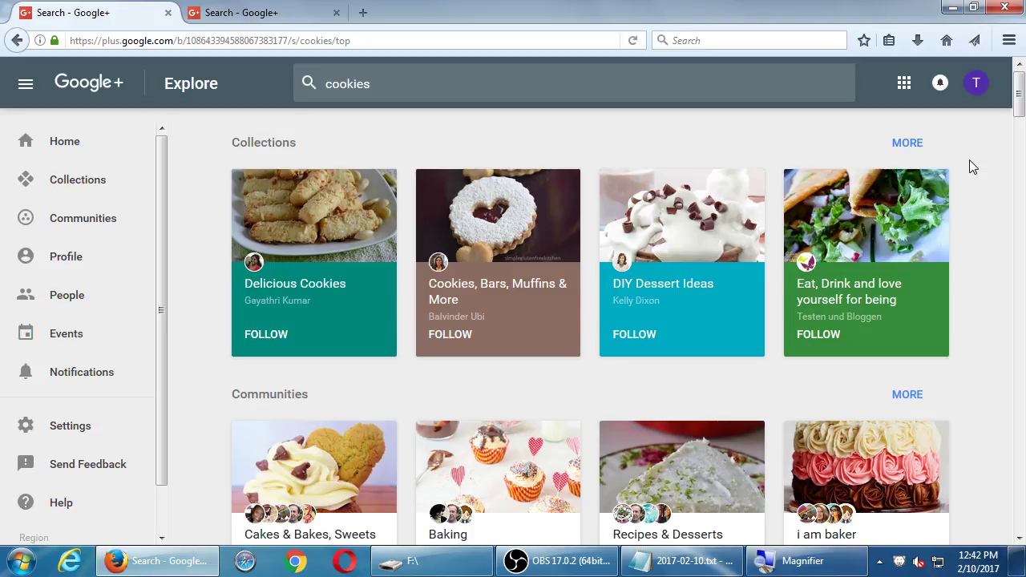
- At the end of the notes, add 'Frequency in posting to any network:' with an indented 'Beginner: Once per week'
left_click(721, 557)
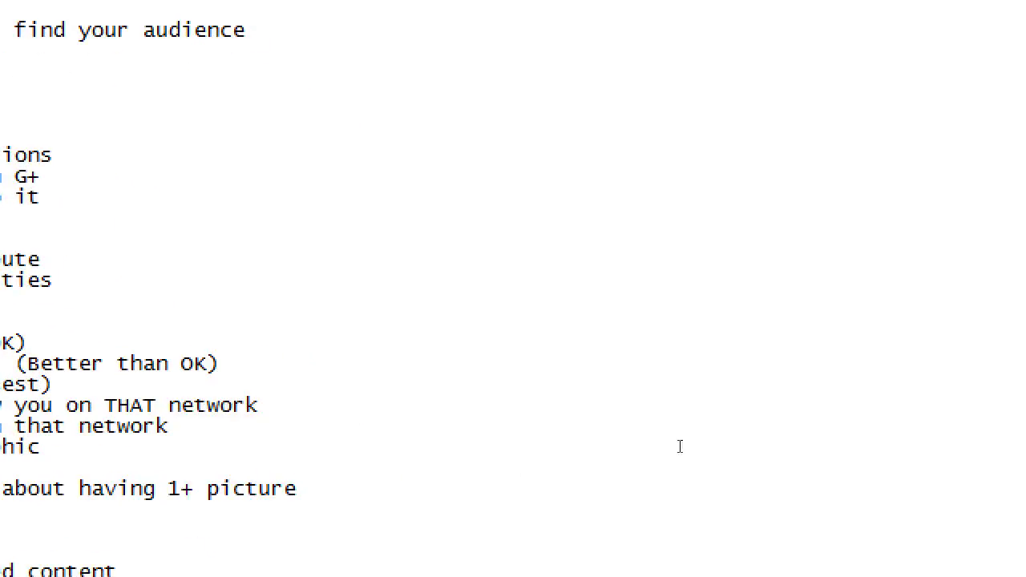
key("ctrl+End")
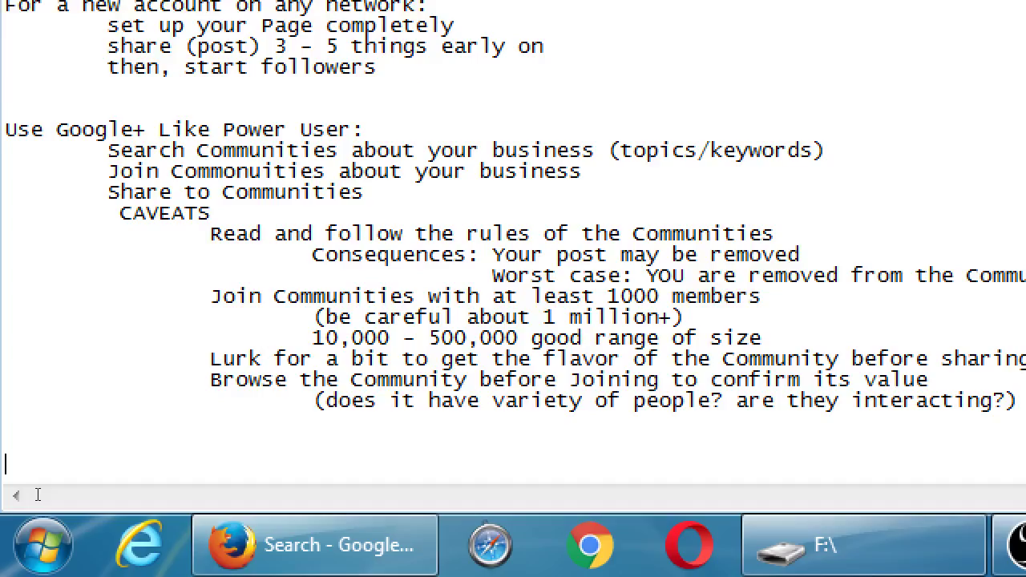
key("Return")
type("Frequency in posting to any network:")
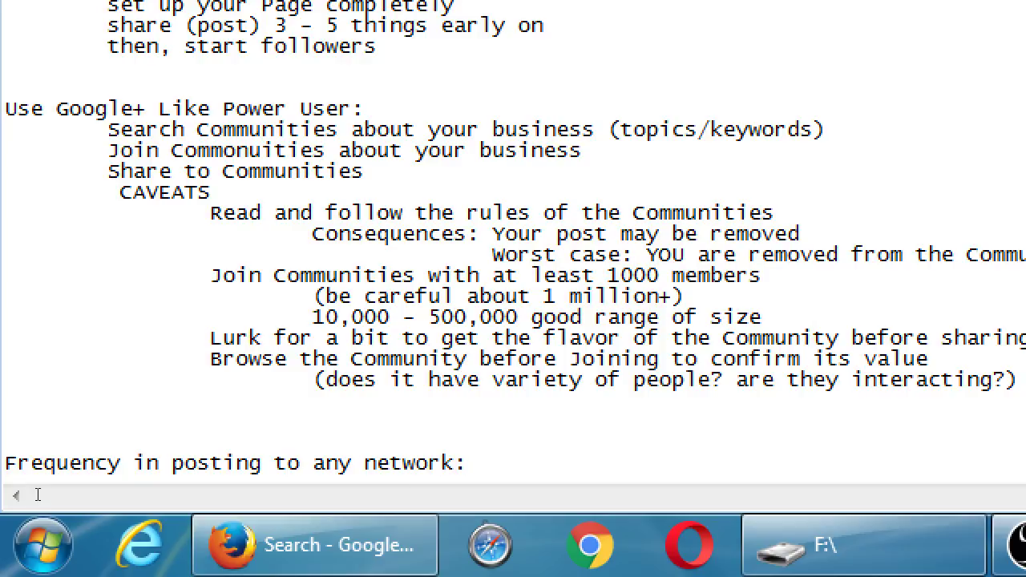
key("Return")
key("Tab")
type("Beginner: Once per week")
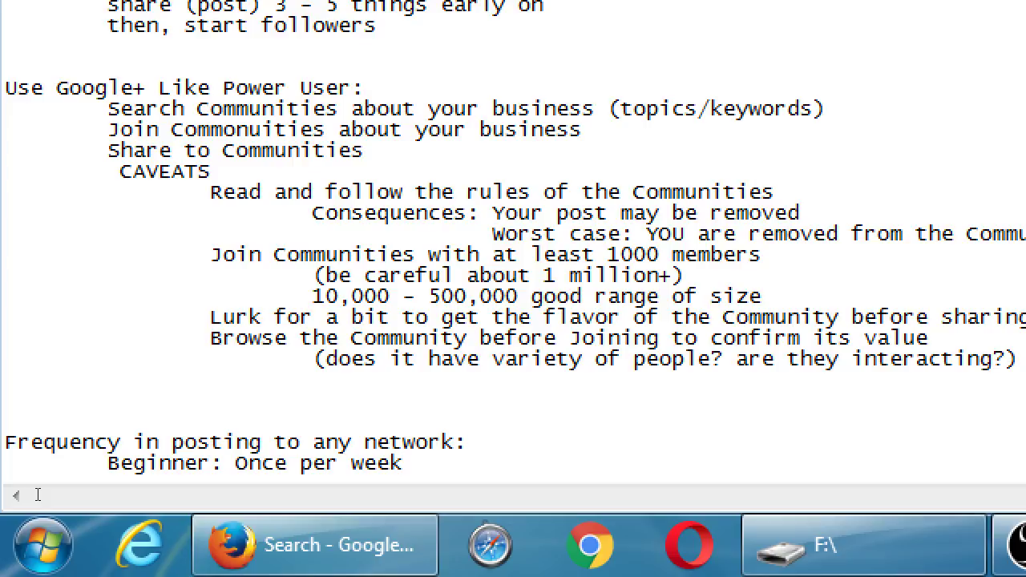
- Add an indented 'Advanced: Multiple times Every day' line, fixing the 'Multipple' typo
key("Return")
key("Tab")
type("Adv")
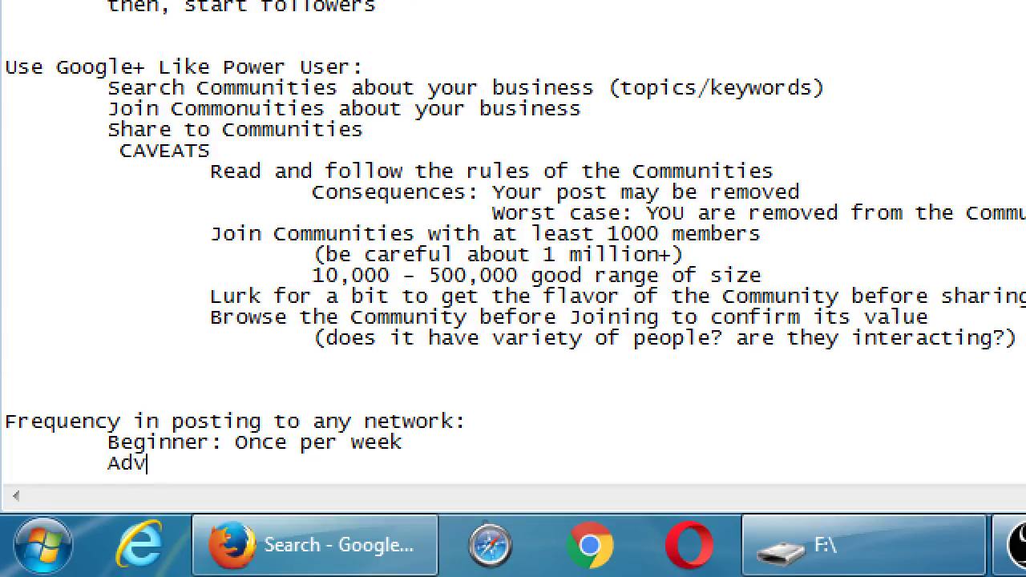
type("anced: Every day")
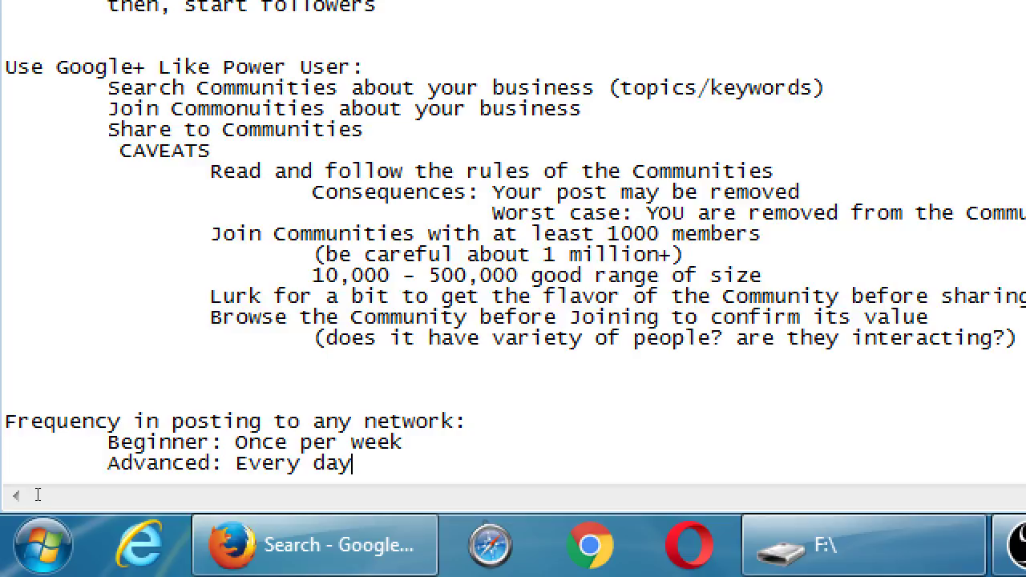
key("ctrl+Left")
key("ctrl+Left")
type("Multipple")
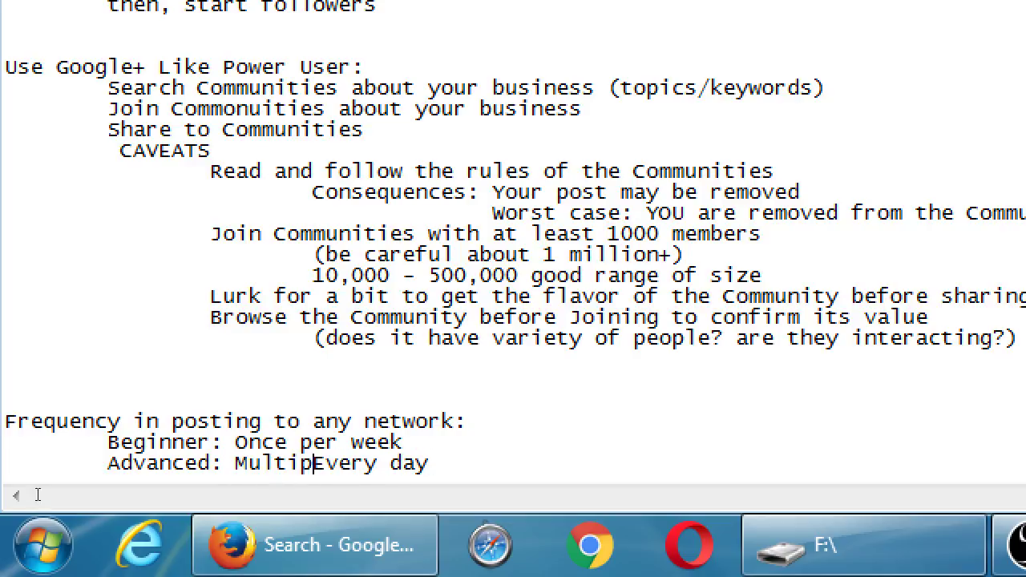
type(" times")
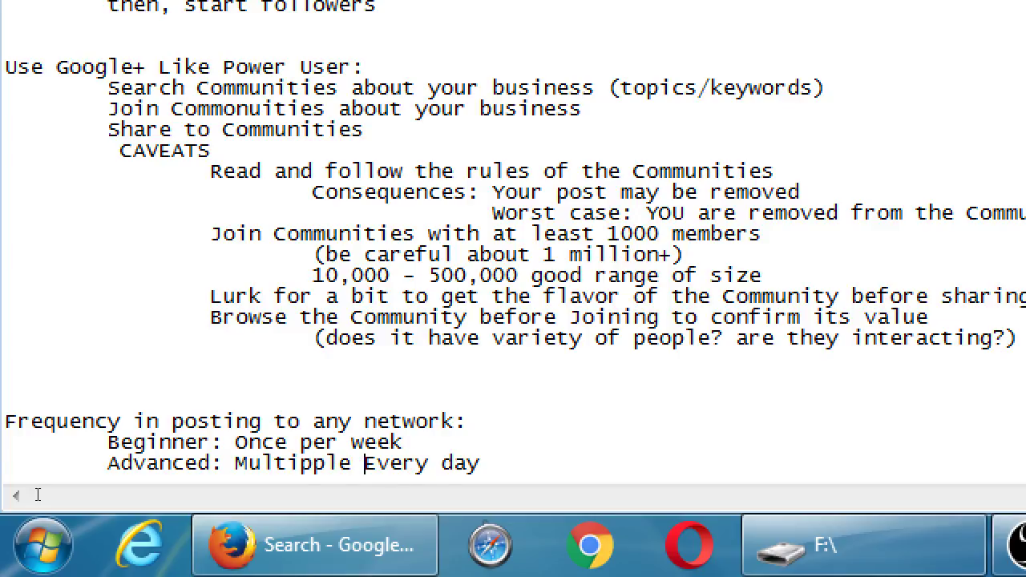
key("ctrl+Left")
key("Left")
key("Left")
key("Left")
key("BackSpace")
- Insert a new indented blank line between the Beginner and Advanced entries
key("Up")
key("End")
key("shift+Down")
key("shift+End")
key("Delete")
key("Return")
key("Tab")
type("Advanced: Multiple times Every day")
key("Up")
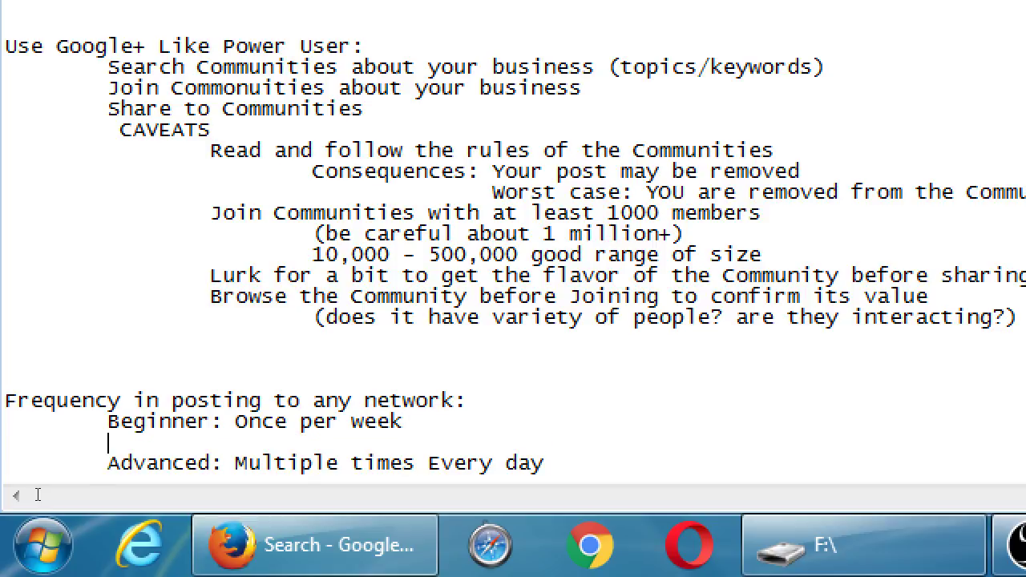
- Type 'Intermediate: Every day' on the new line, then select the Beginner line
type("Intermediate:")
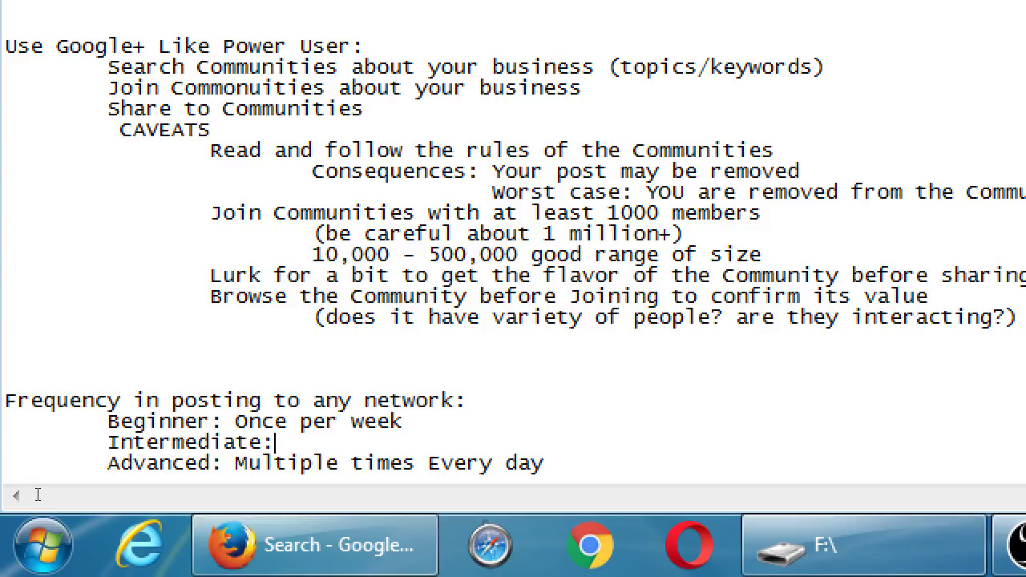
type(" Every d")
key("BackSpace")
key("BackSpace")
key("BackSpace")
type("ry day")
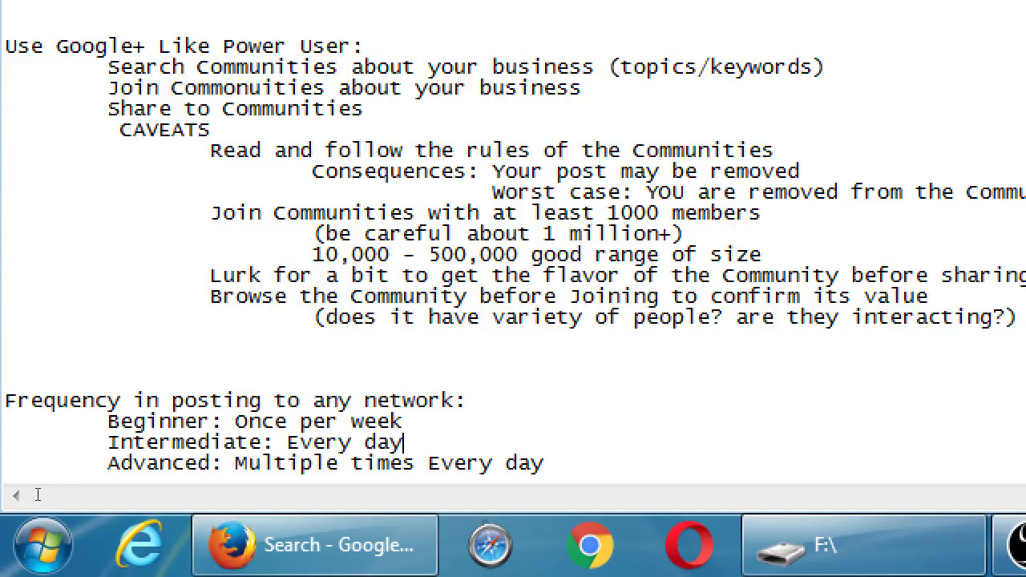
key("Up")
key("shift+Home")
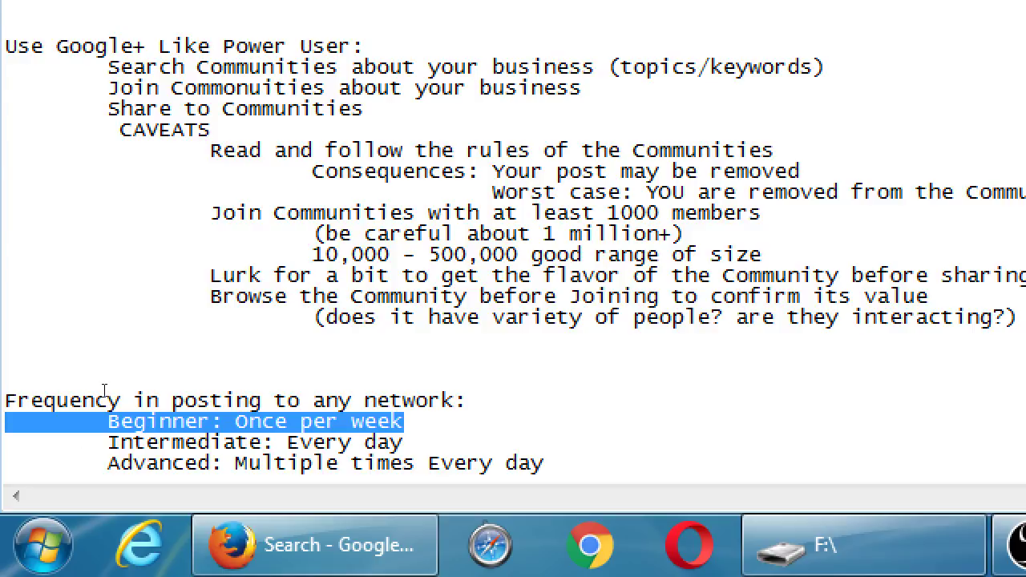
scroll(103, 389, "up", 6)
scroll(2, 310, "up", 6)
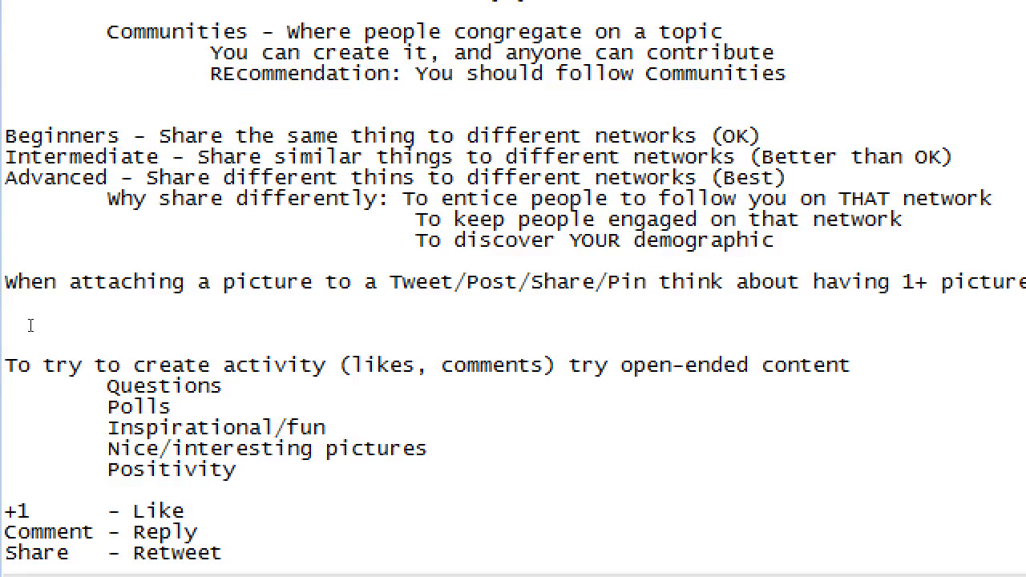
left_click_drag(56, 157, 186, 157)
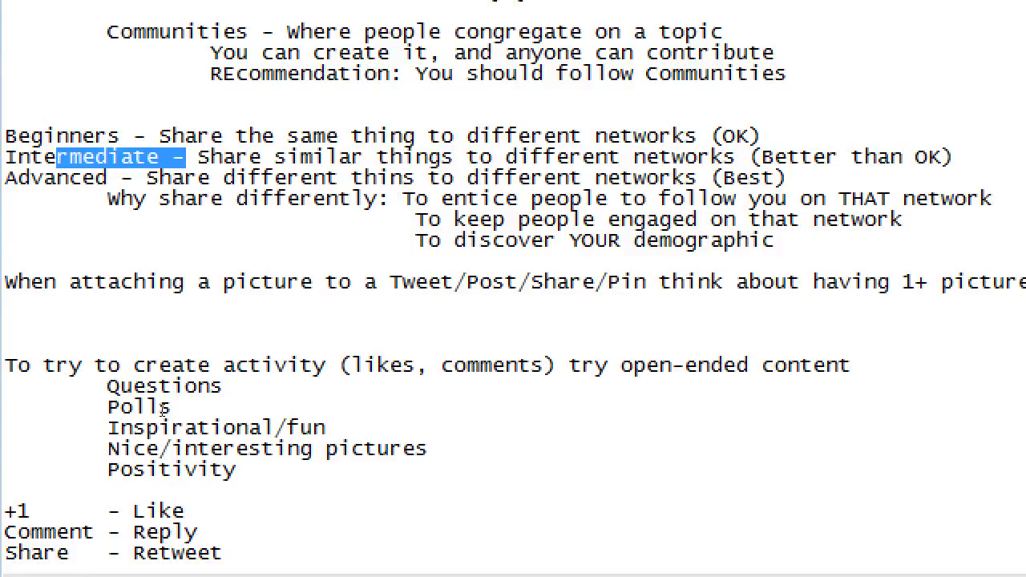
scroll(191, 388, "down", 10)
scroll(190, 388, "up", 10)
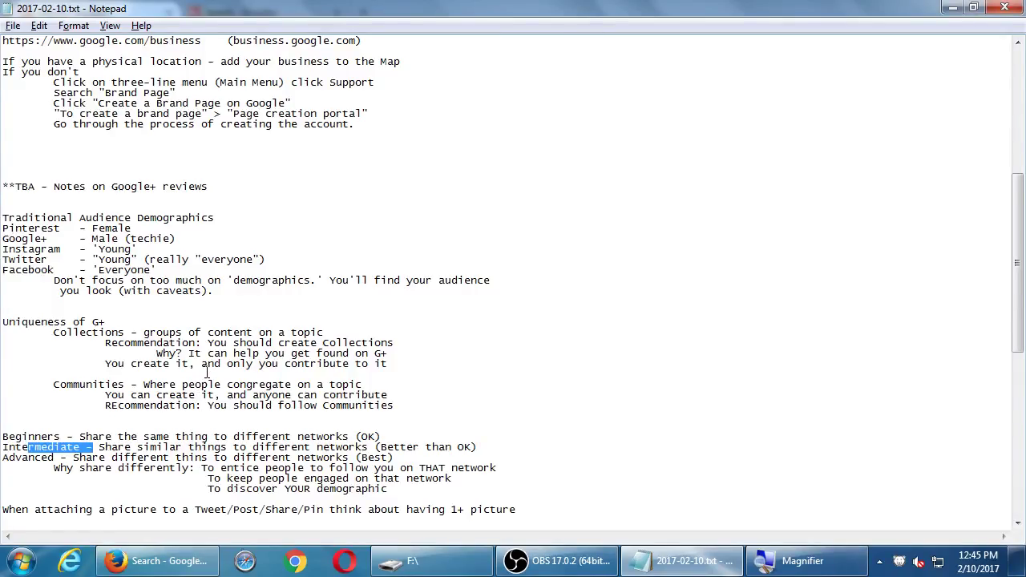
scroll(206, 373, "down", 14)
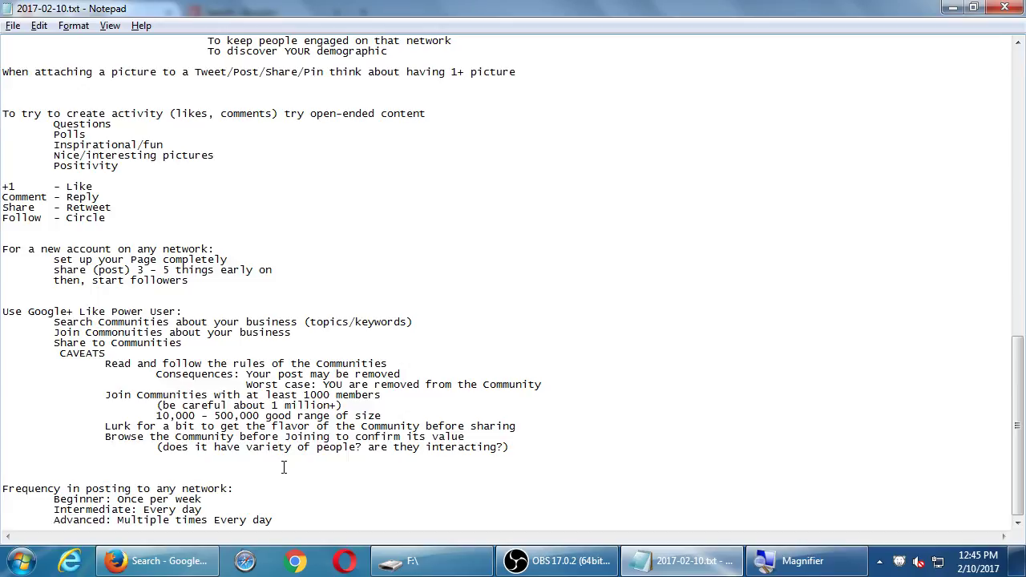
- Open the Google+ Settings page from the account menu
left_click(140, 564)
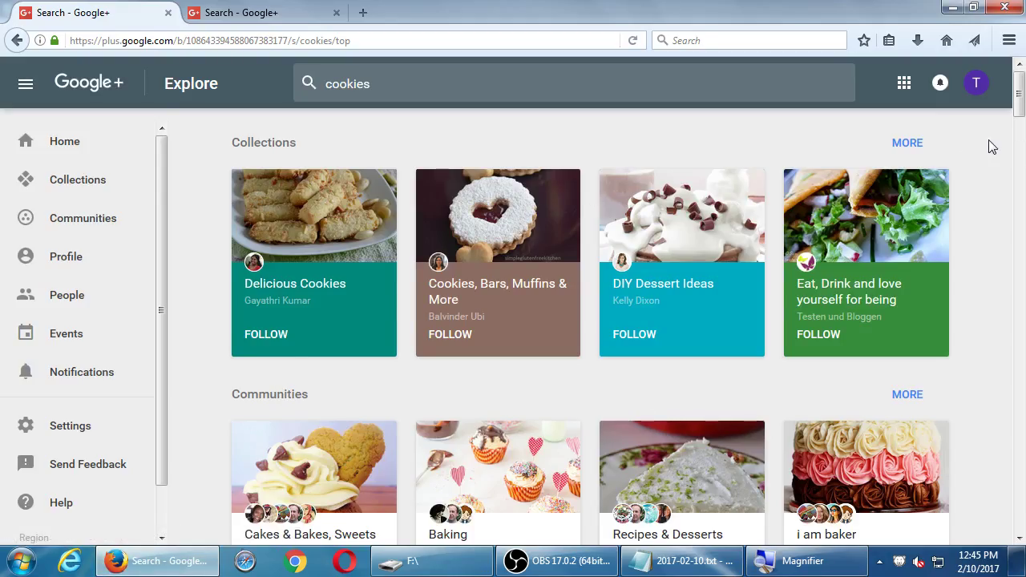
left_click(974, 92)
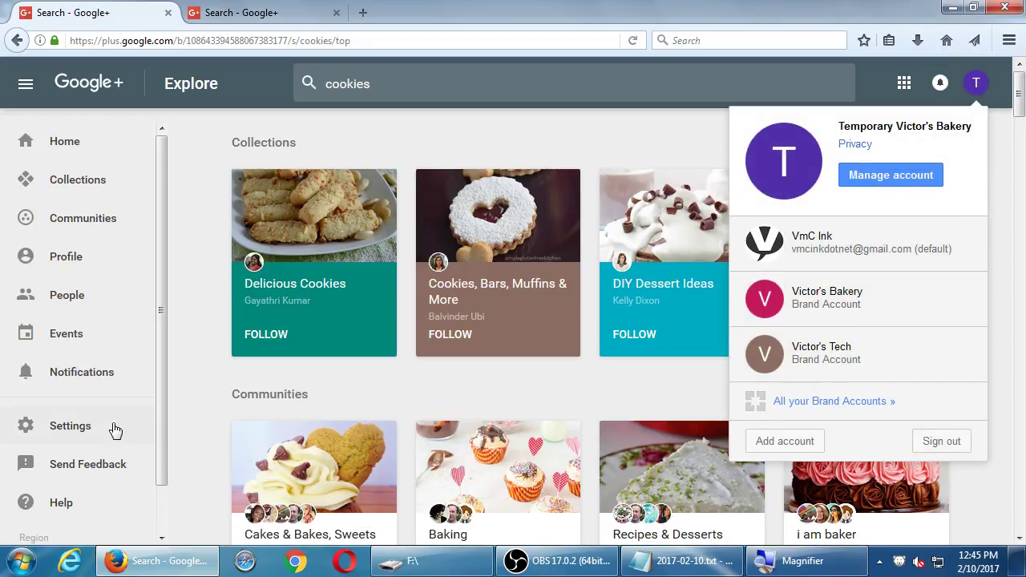
left_click(76, 431)
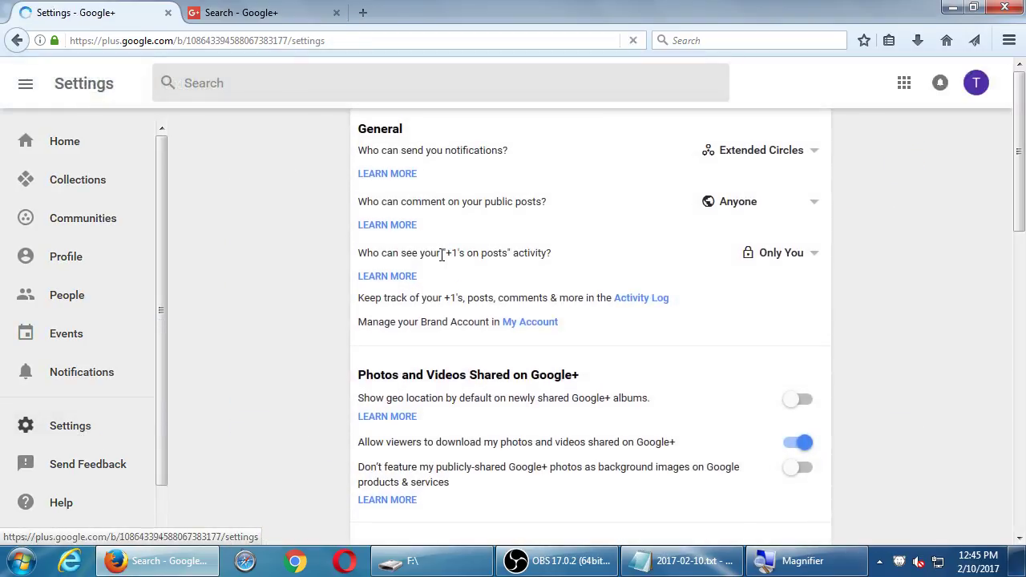
scroll(357, 315, "down", 3)
scroll(358, 315, "up", 3)
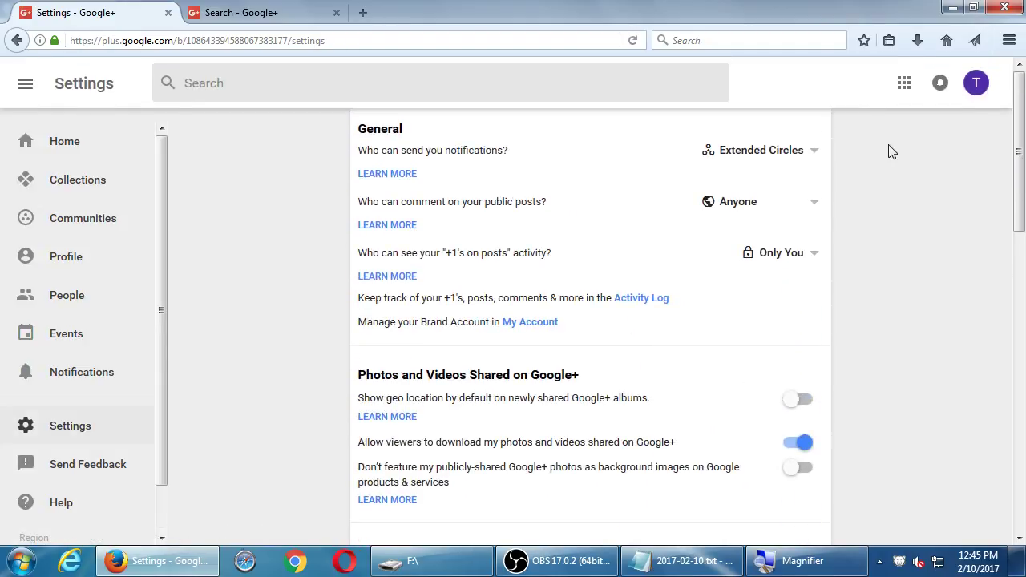
- Open Google+ Help and its Help community forum, then close the forum tab
left_click(978, 85)
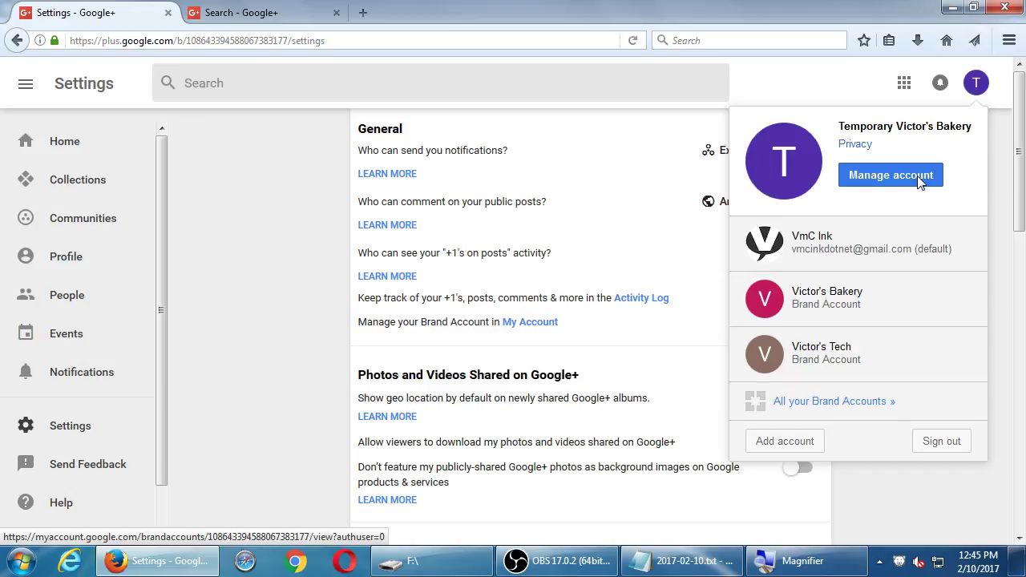
left_click(62, 505)
scroll(579, 384, "down", 7)
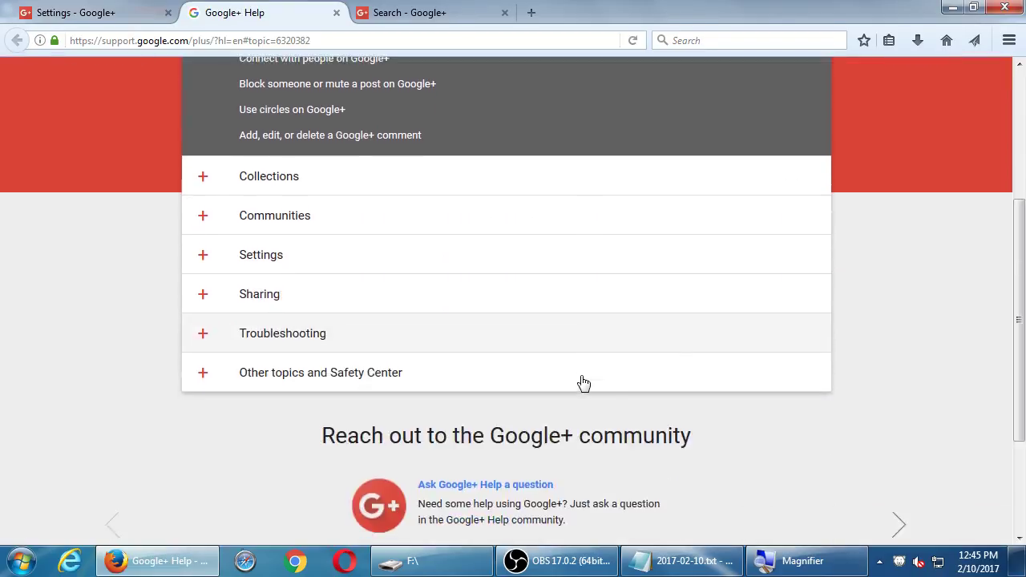
scroll(584, 383, "down", 1)
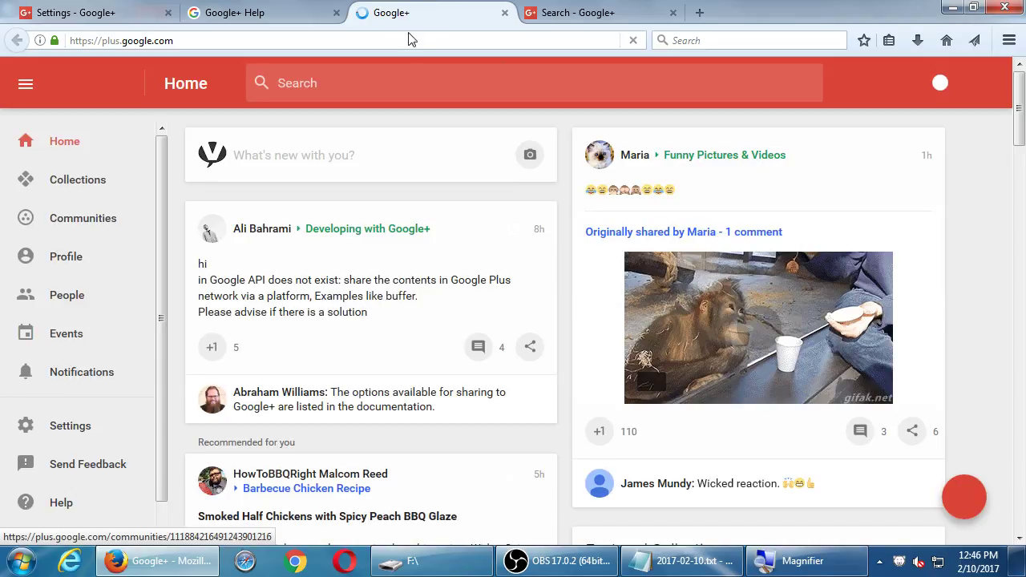
left_click(298, 16)
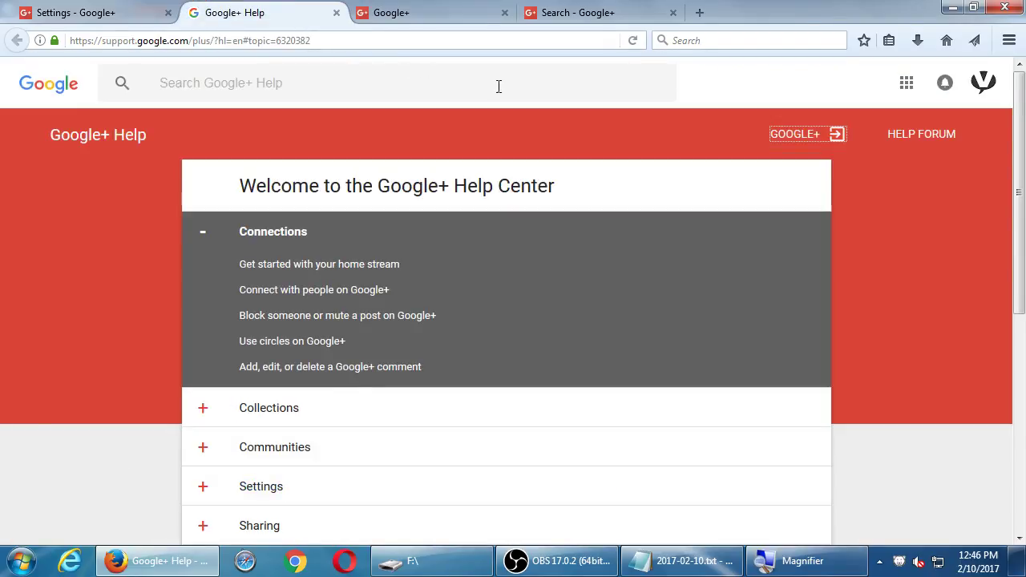
left_click(929, 136)
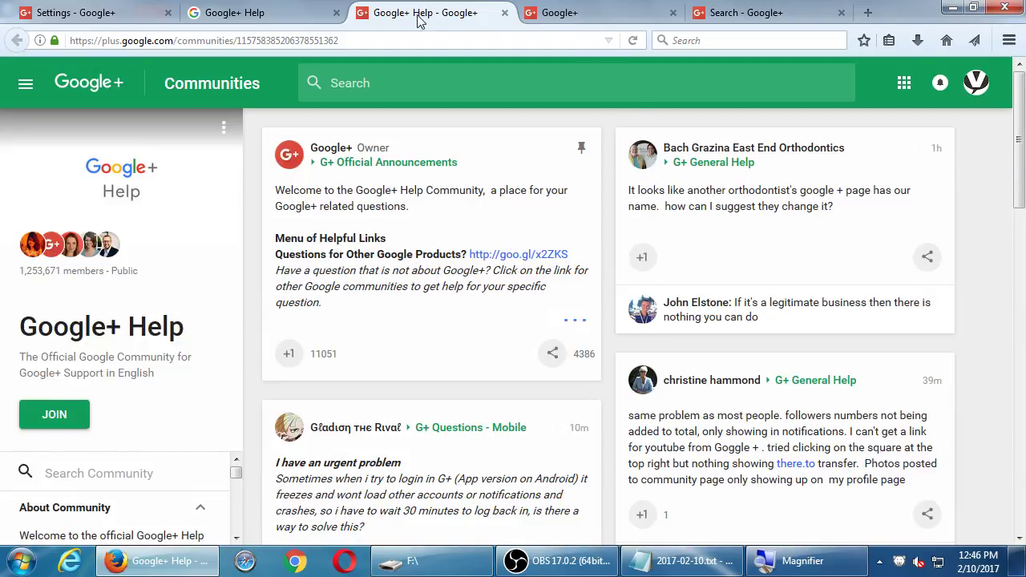
middle_click(419, 16)
- Select the 'TBA - Notes on Google+ reviews' line, deselect it, and minimise Notepad with Win+D
left_click(680, 561)
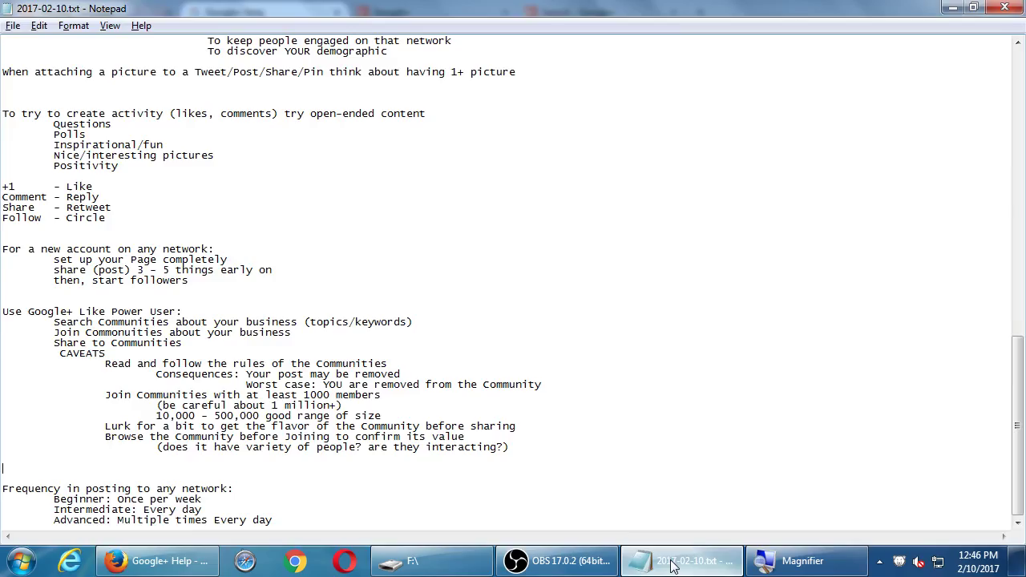
scroll(470, 345, "up", 11)
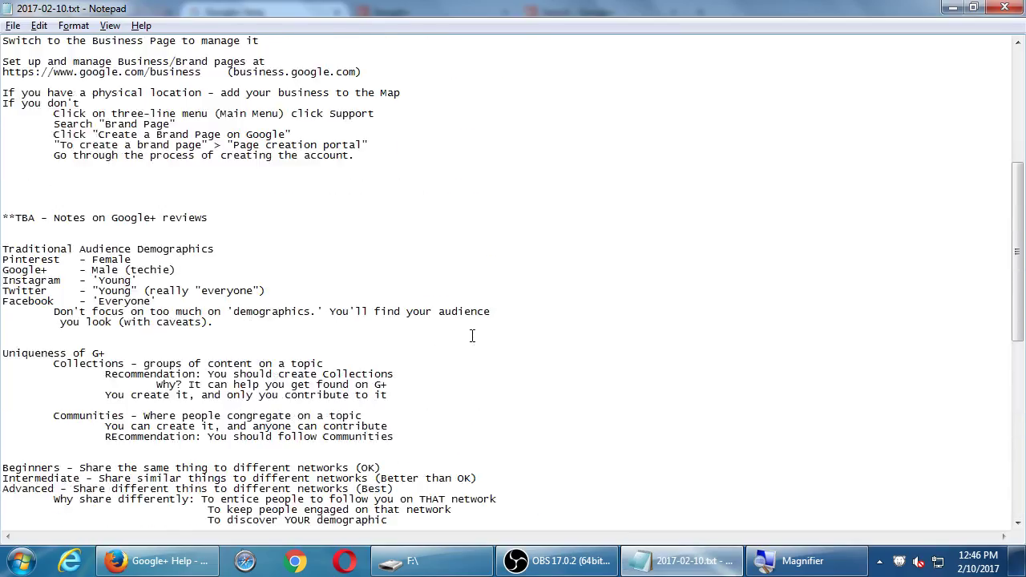
key("super+plus")
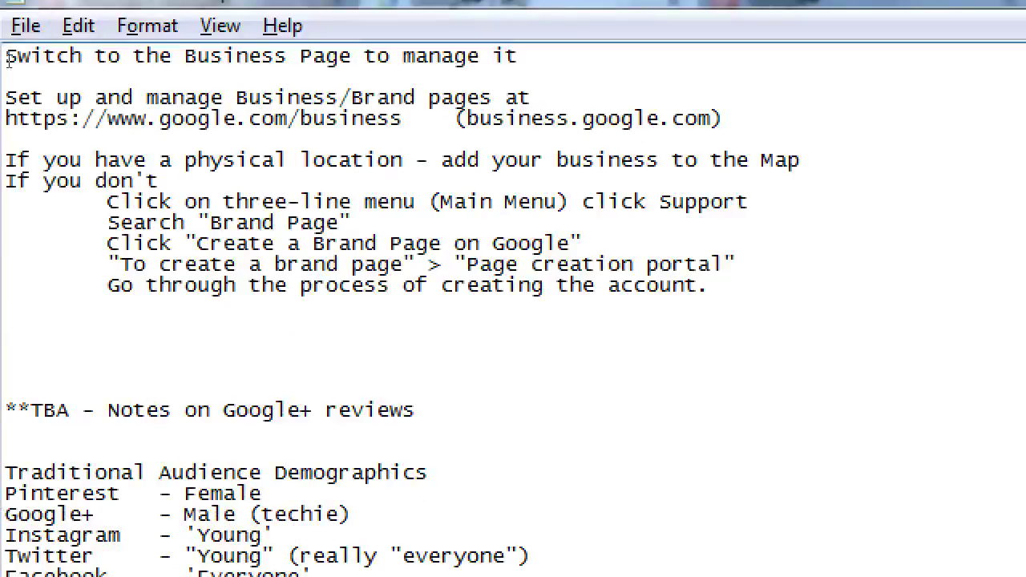
key("shift+Up")
key("shift+Up")
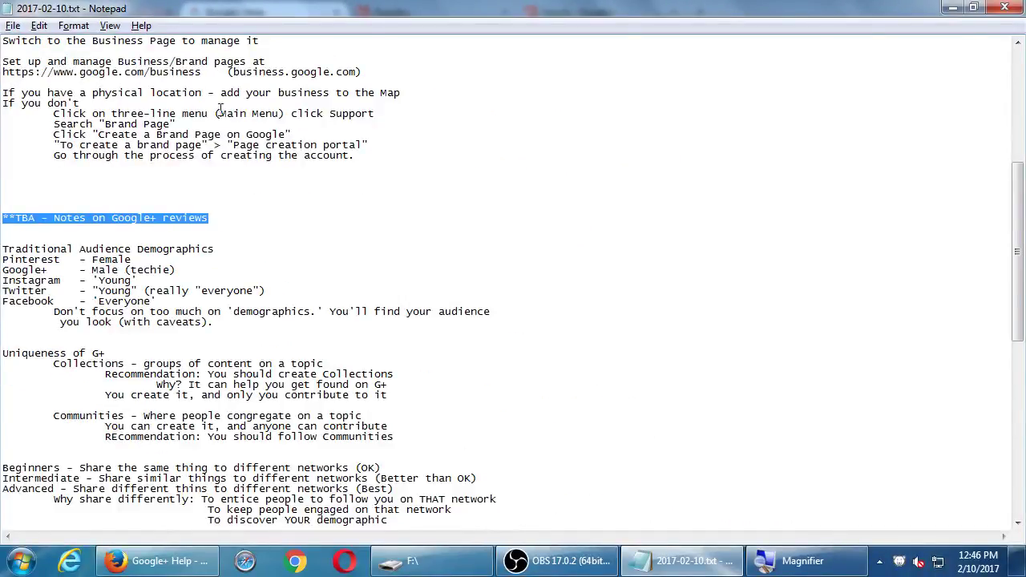
left_click(547, 330)
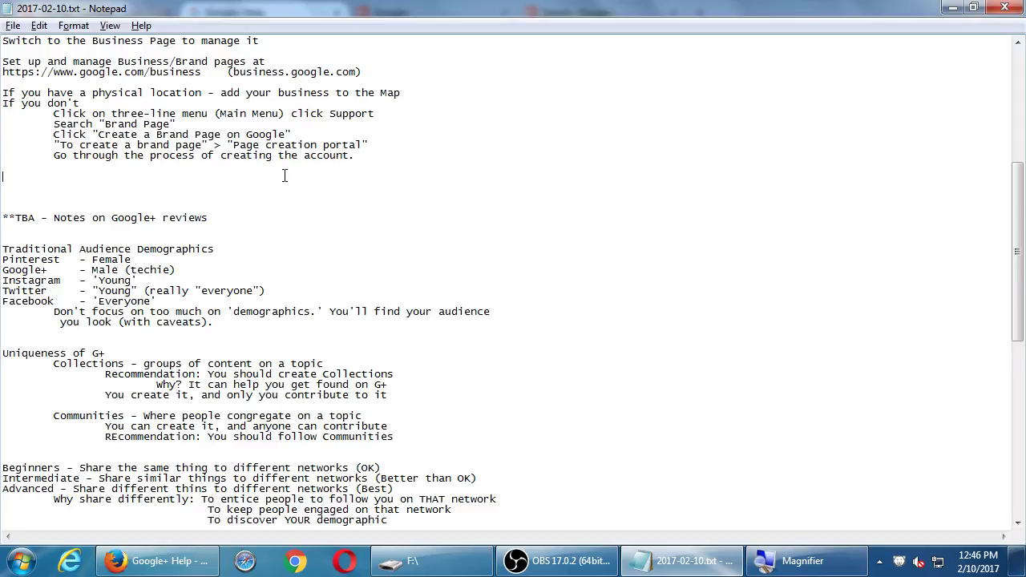
key("super+d")
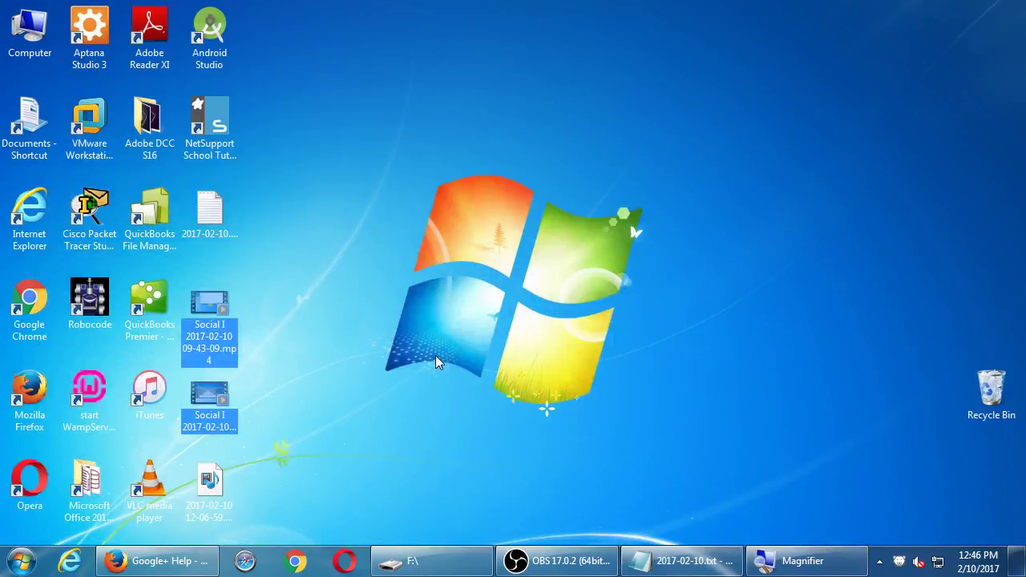